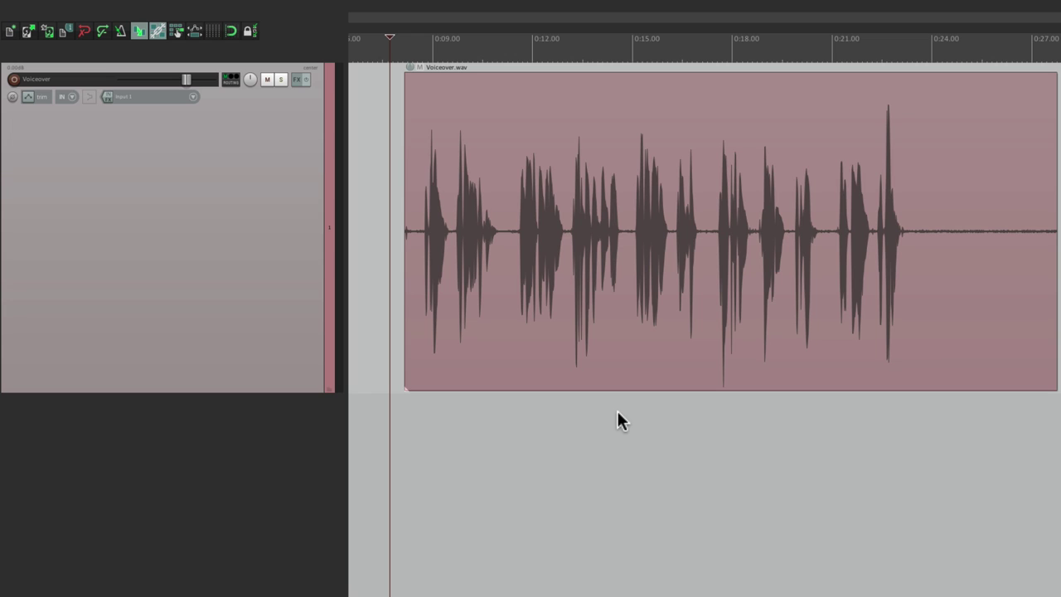
# Listen to the background noise after 0:23.00 with the Voiceover item's gain temporarily raised by 11.1 dB
pyautogui.hscroll(3, 900, 426)
pyautogui.scroll(3, 751, 288)
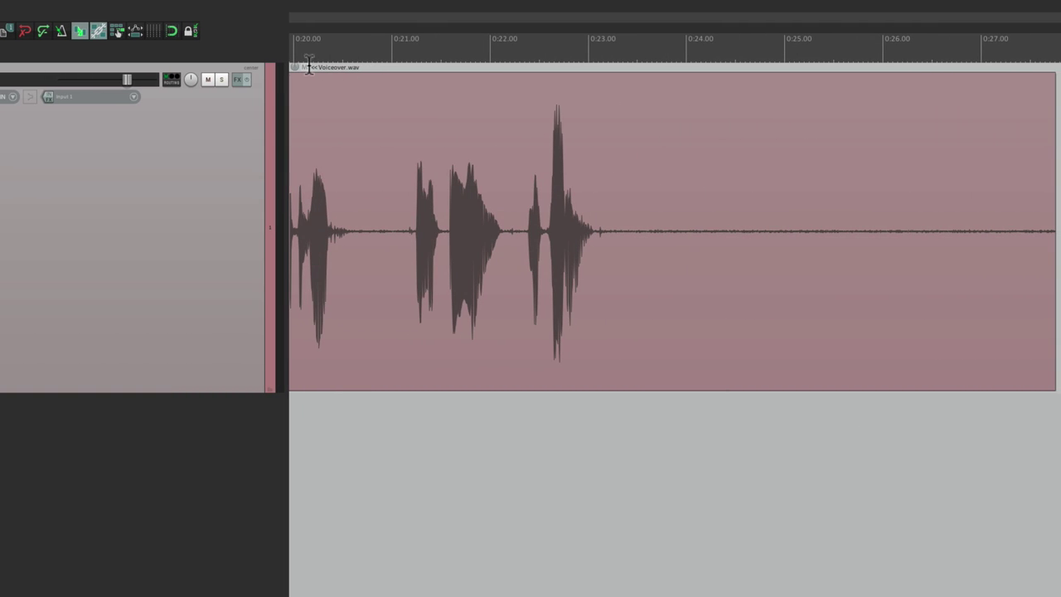
pyautogui.moveTo(293, 67); pyautogui.dragTo(308, 1)
pyautogui.click(635, 474)
pyautogui.press('space')
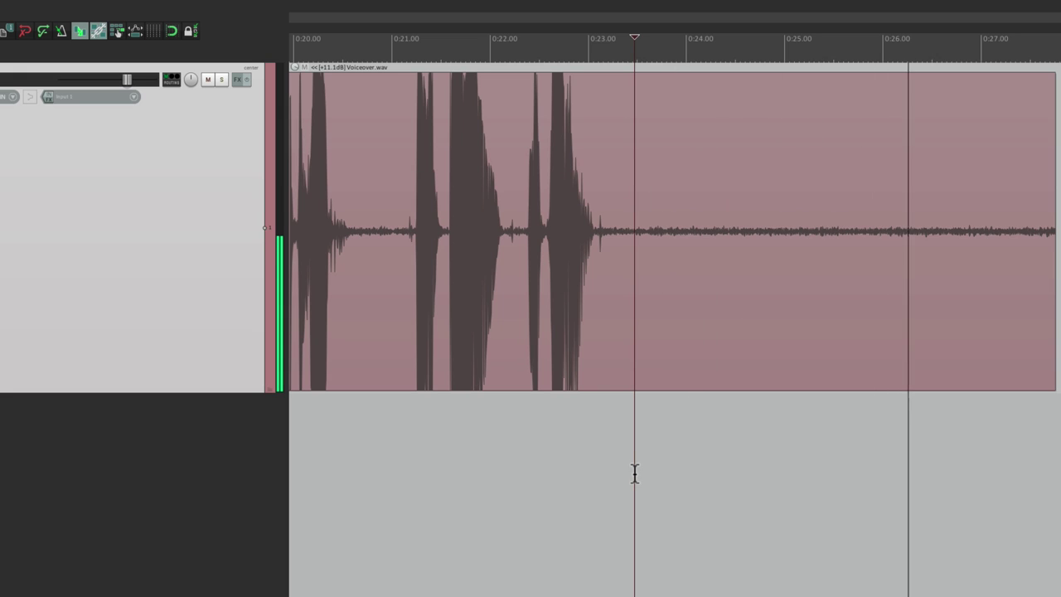
pyautogui.press('space')
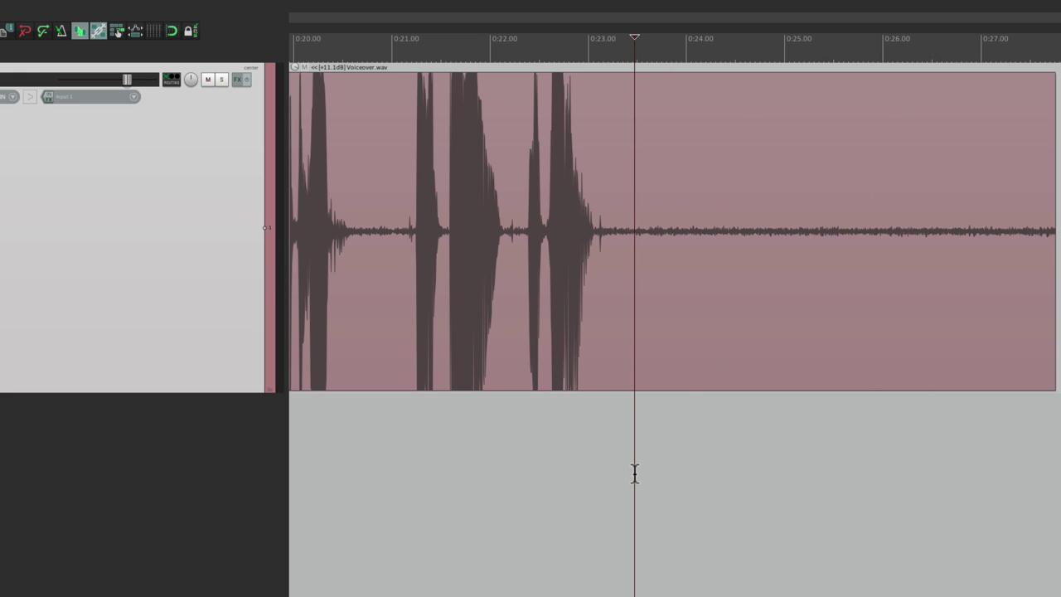
pyautogui.doubleClick(302, 66)
# Add the Cockos ReaFir (FFT EQ+Dynamics Processor) plugin to the Voiceover track's effects
pyautogui.hscroll(-2, 585, 187)
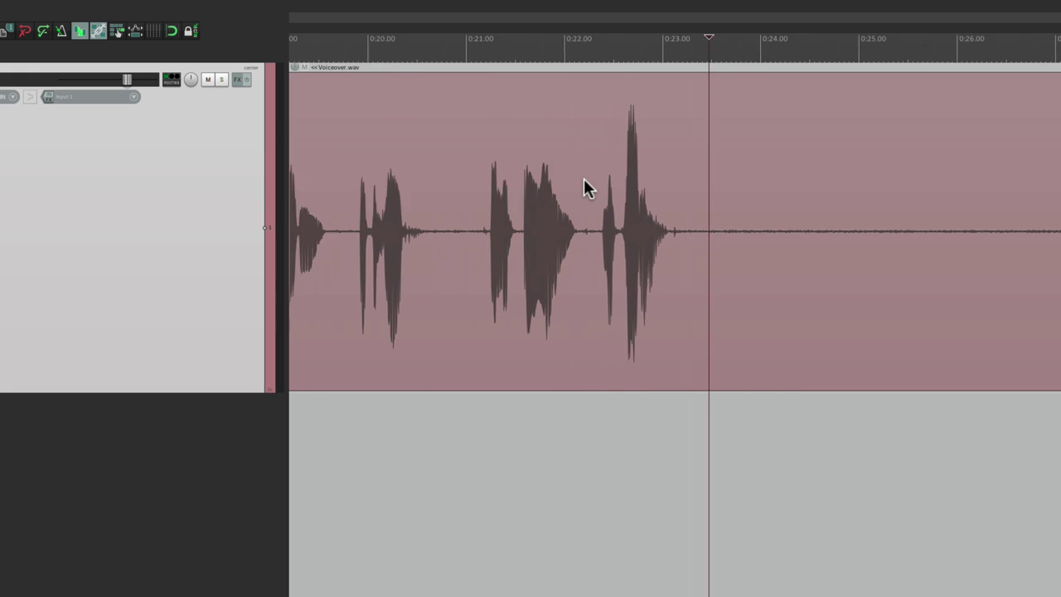
pyautogui.hscroll(-3, 585, 188)
pyautogui.scroll(-3, 585, 187)
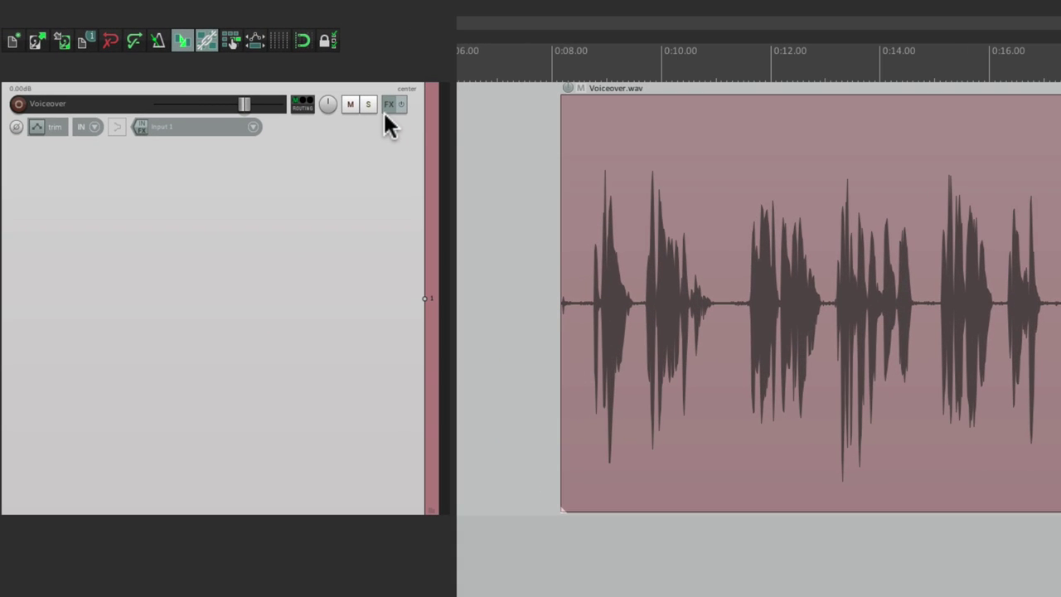
pyautogui.click(386, 105)
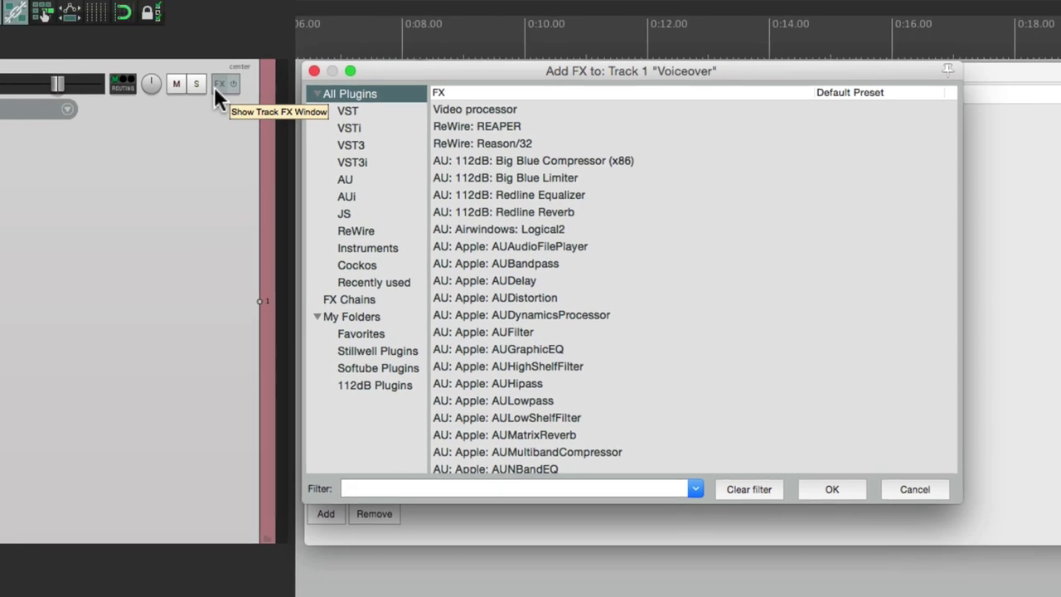
pyautogui.click(279, 265)
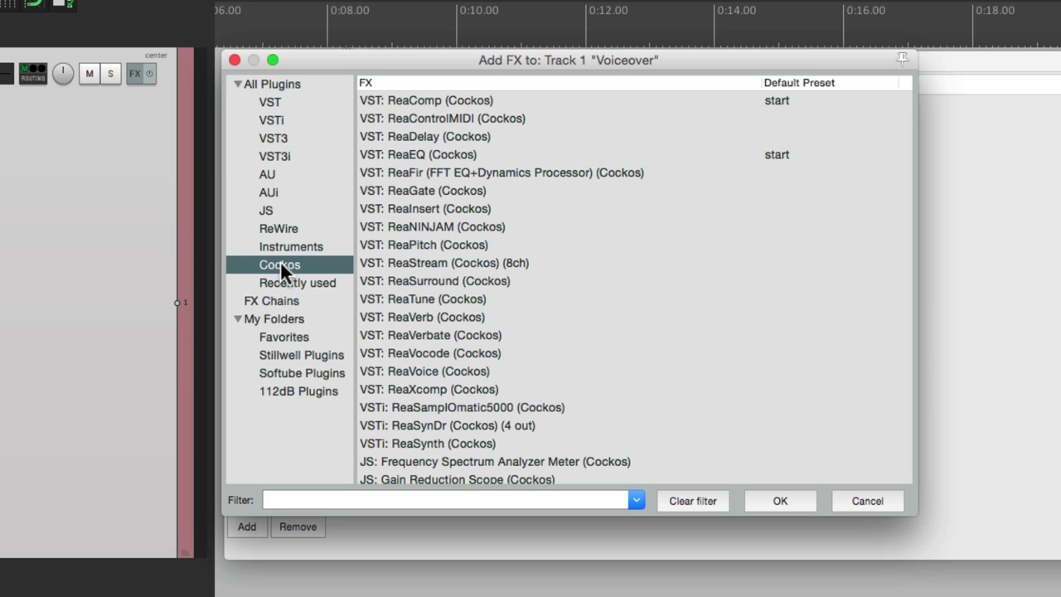
pyautogui.click(514, 173)
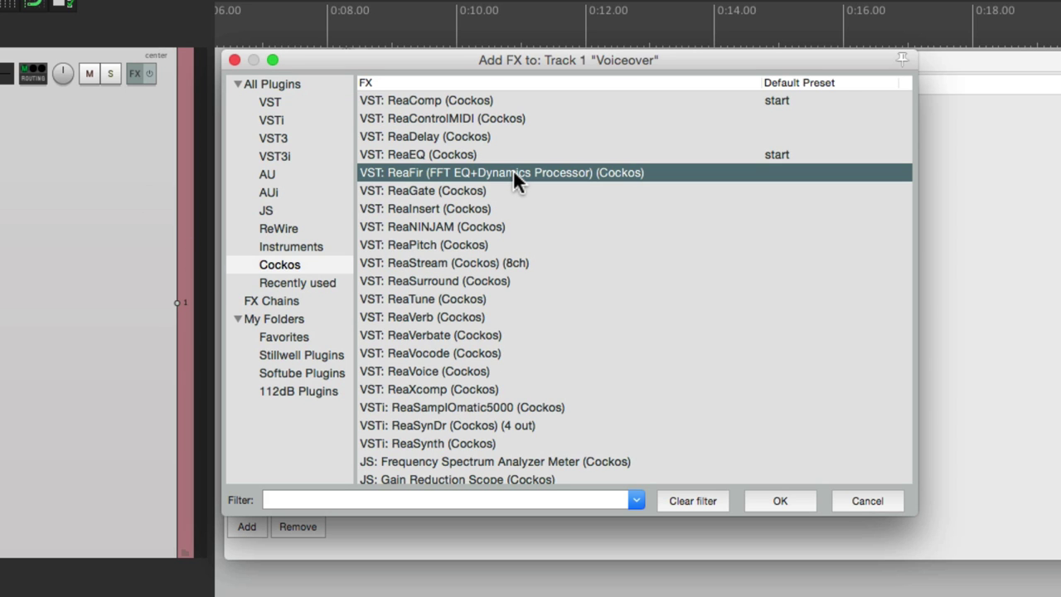
pyautogui.doubleClick(513, 172)
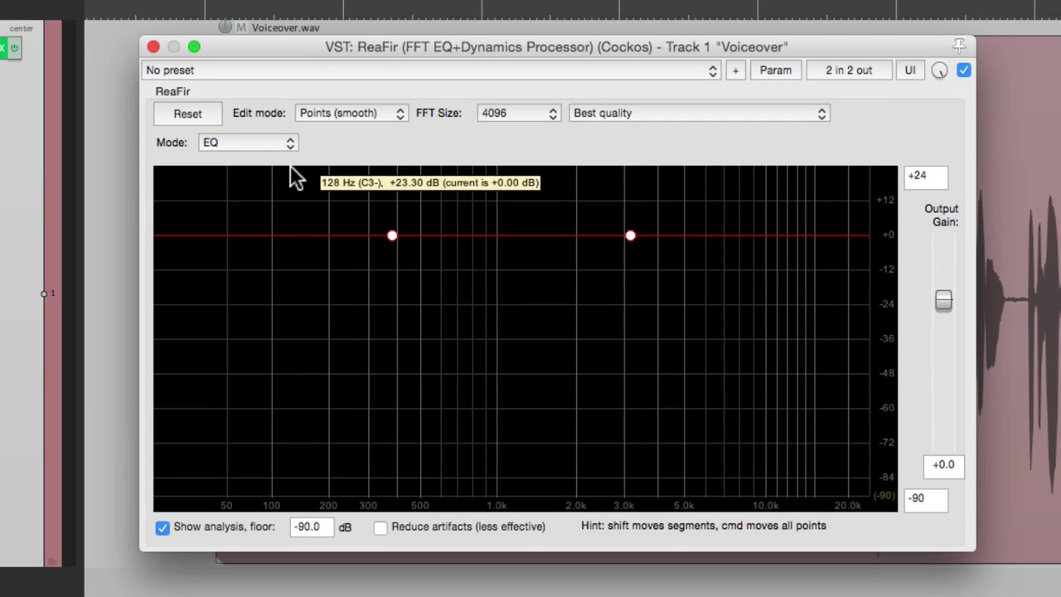
# Configure ReaFir with the Precise edit mode, an FFT size of 1024 and the Subtract mode
pyautogui.click(355, 112)
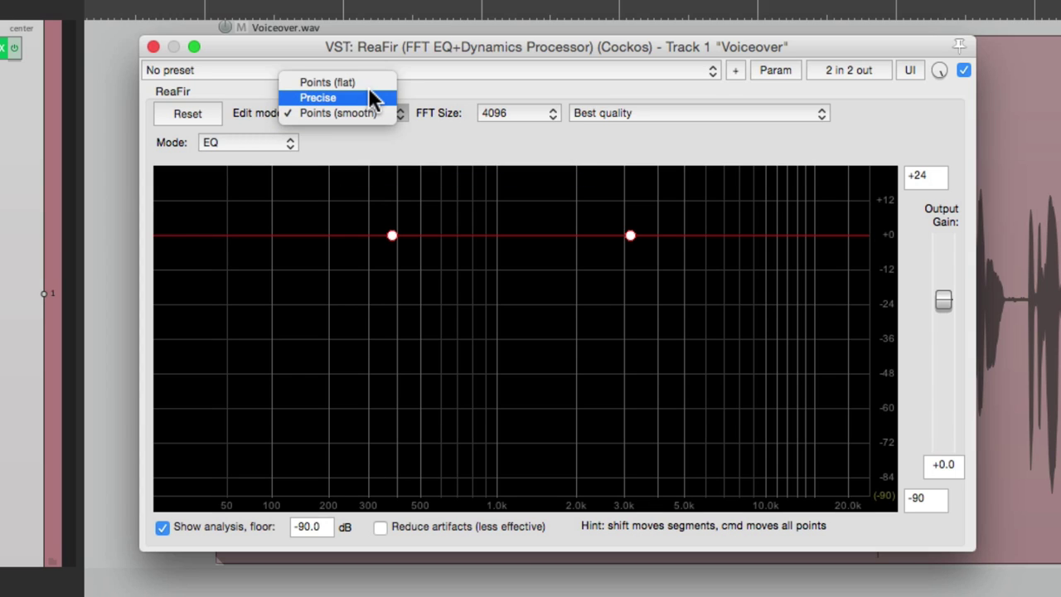
pyautogui.click(368, 96)
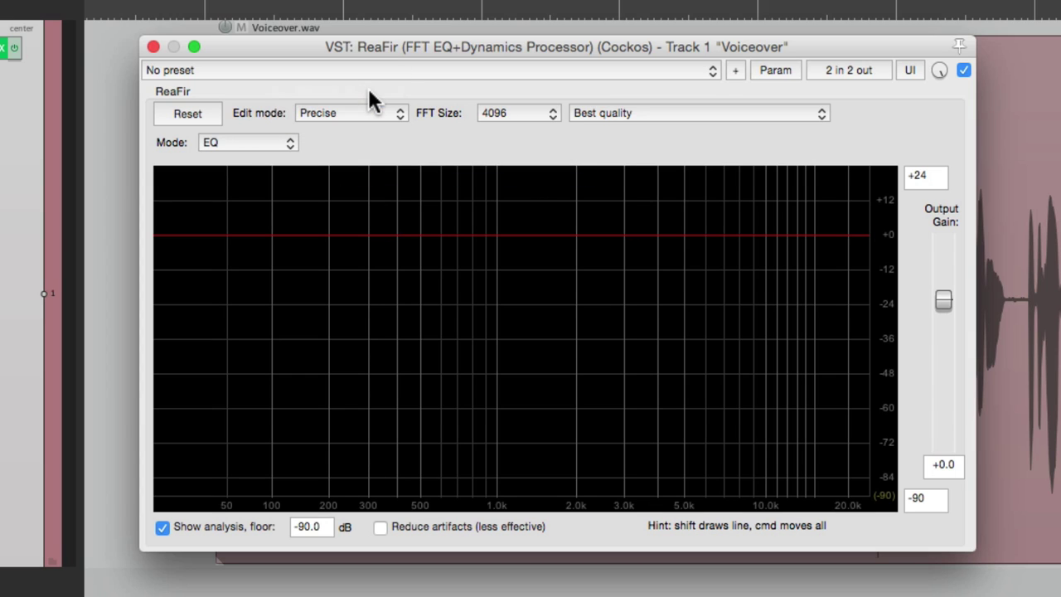
pyautogui.click(520, 111)
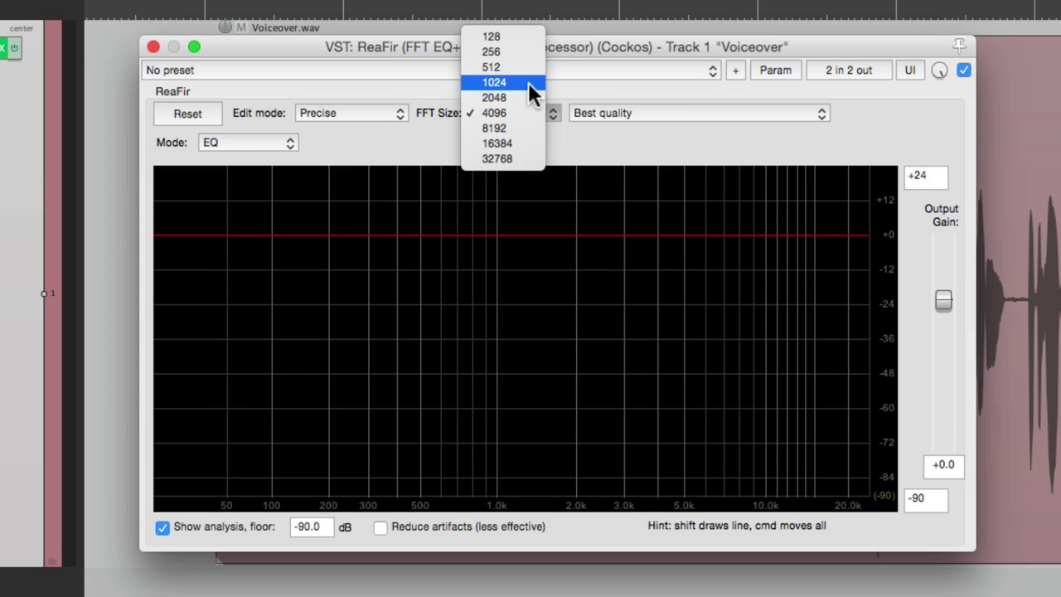
pyautogui.click(528, 82)
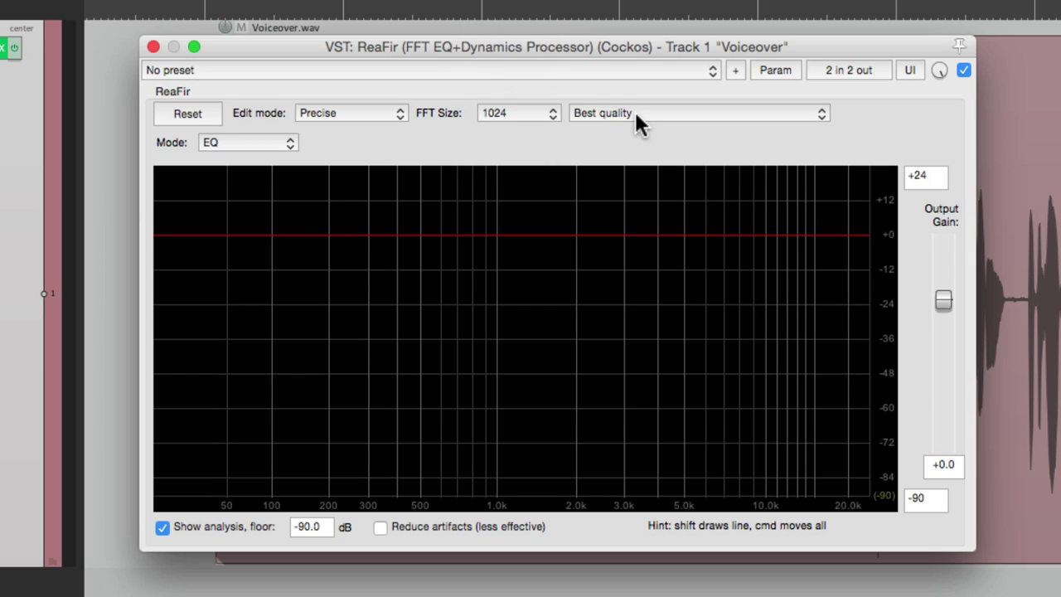
pyautogui.click(278, 149)
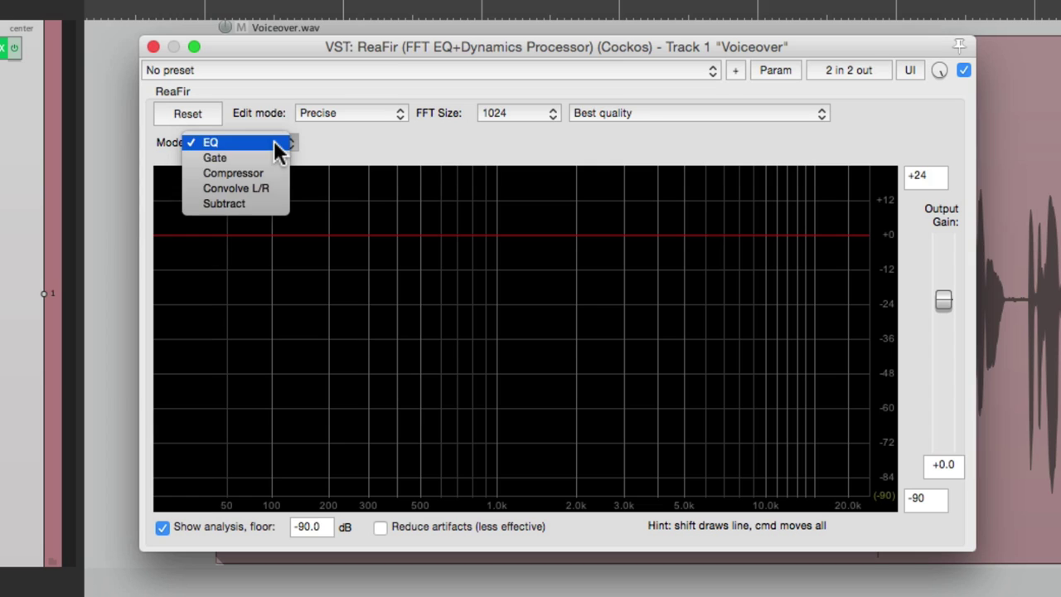
pyautogui.click(267, 206)
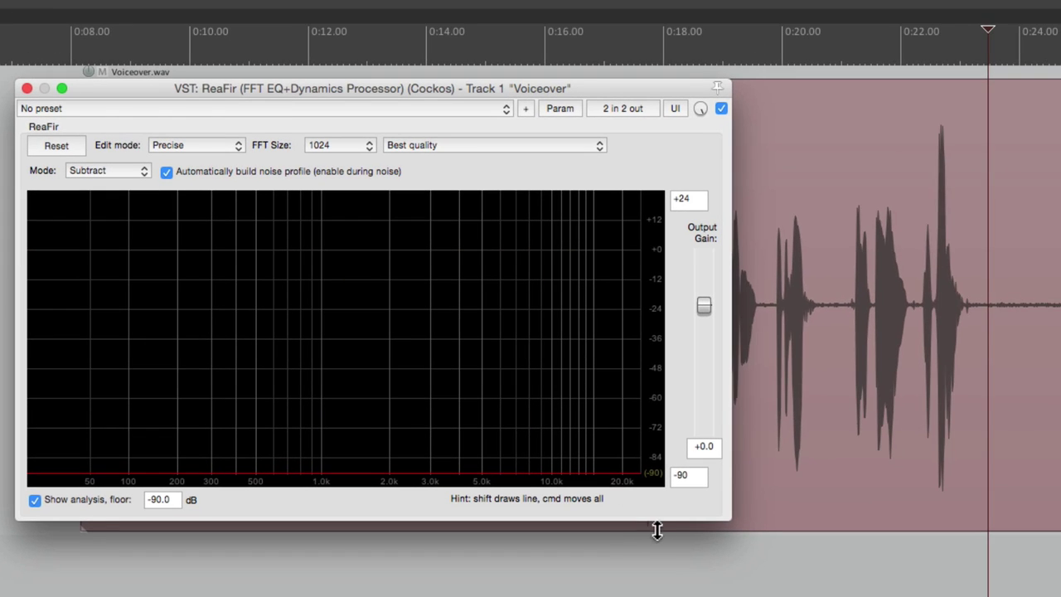
# Capture an automatic noise profile from the noise-only section after 0:23.00, and turn off automatic profile building
pyautogui.hscroll(3, 659, 529)
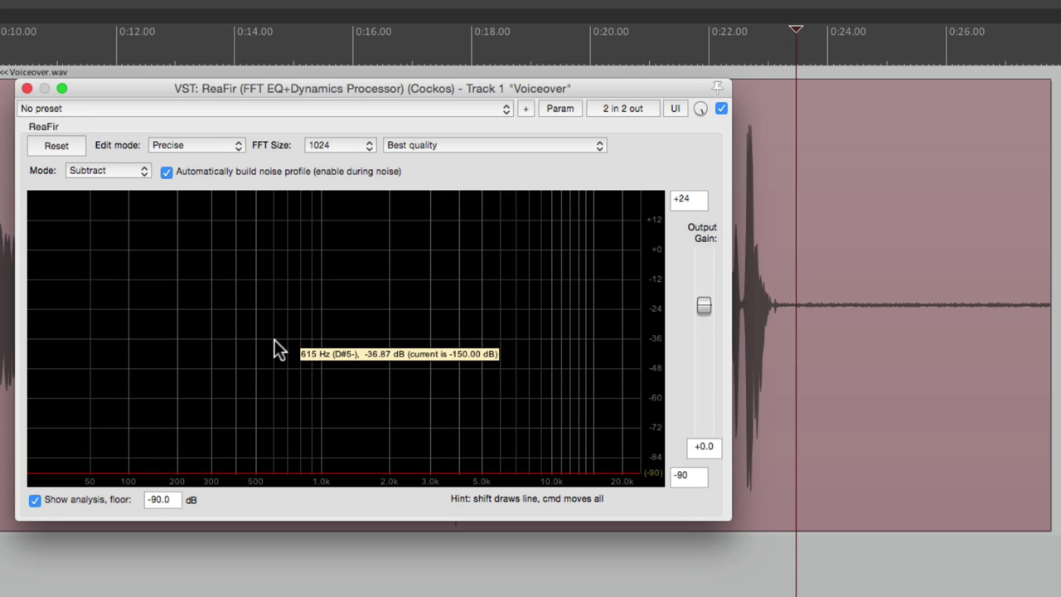
pyautogui.press('space')
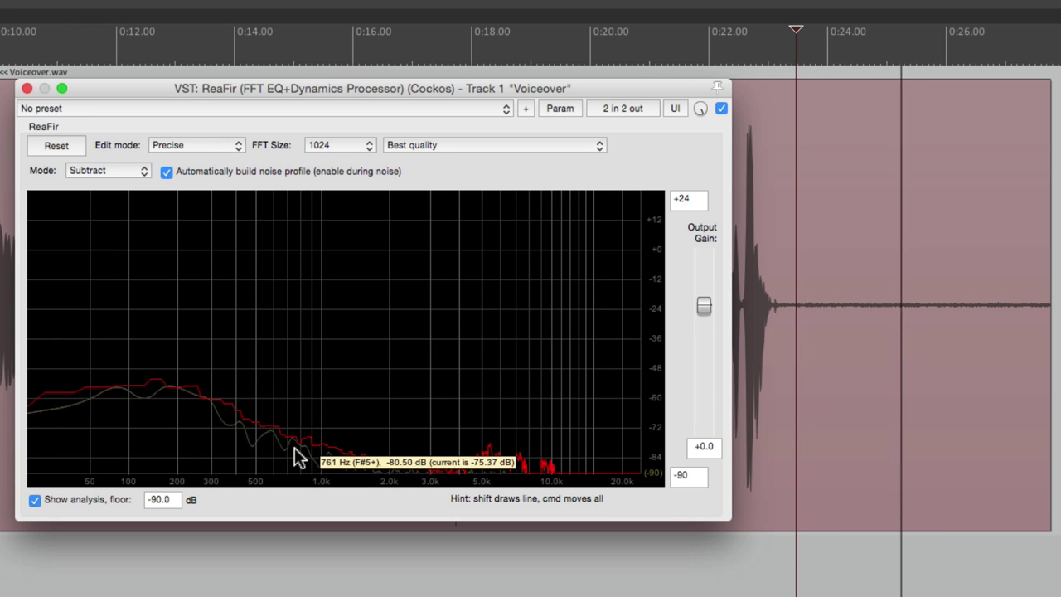
pyautogui.press('space')
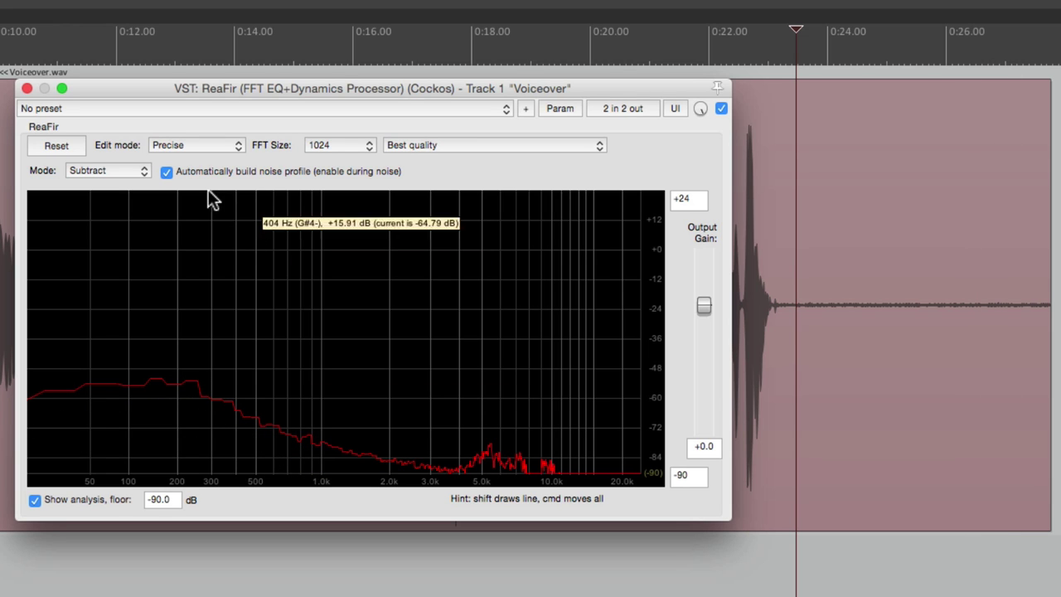
pyautogui.click(168, 173)
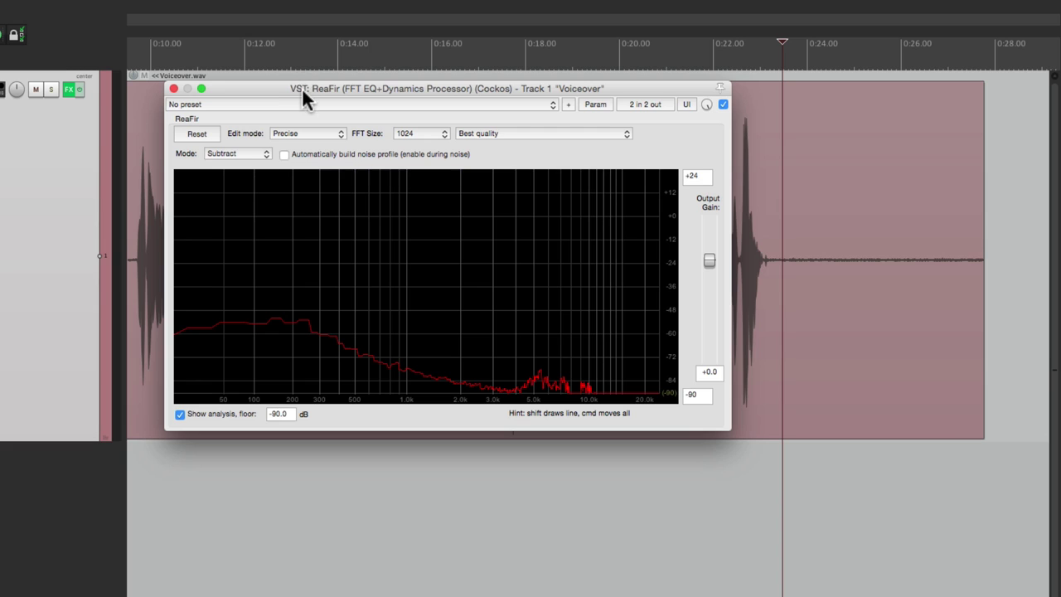
# Move the ReaFir window clear of the waveform and play the voiceover from about 0:08.50 with noise subtraction
pyautogui.moveTo(303, 91); pyautogui.dragTo(385, 253)
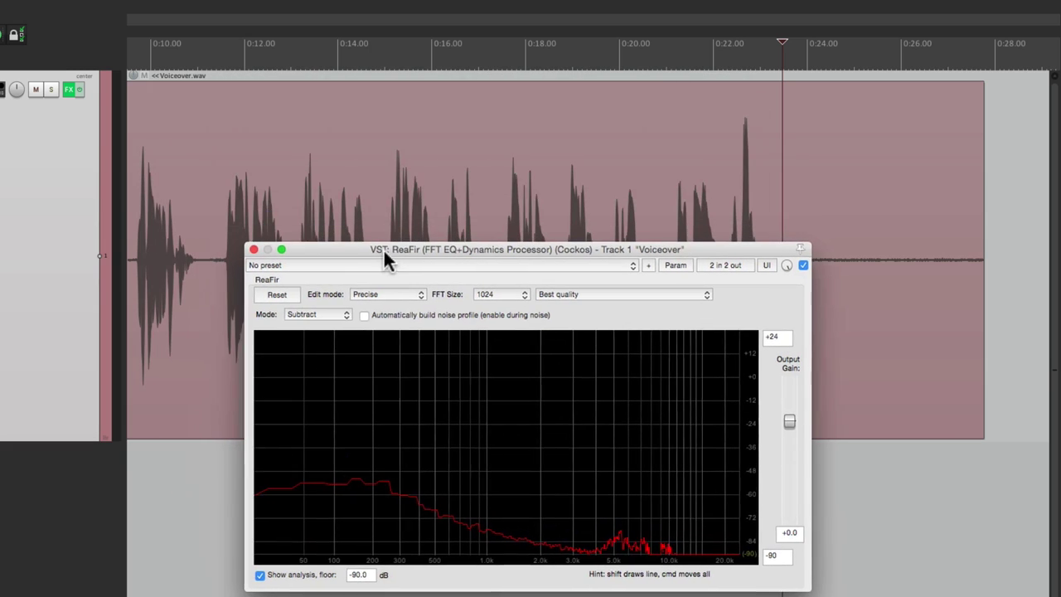
pyautogui.hscroll(-5, 398, 160)
pyautogui.click(301, 43)
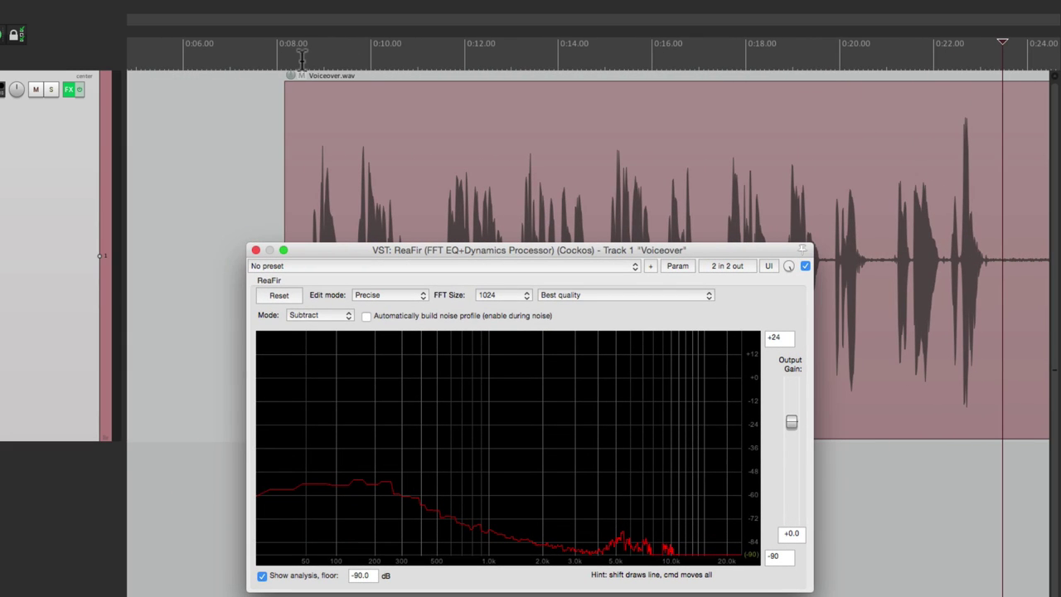
pyautogui.press('space')
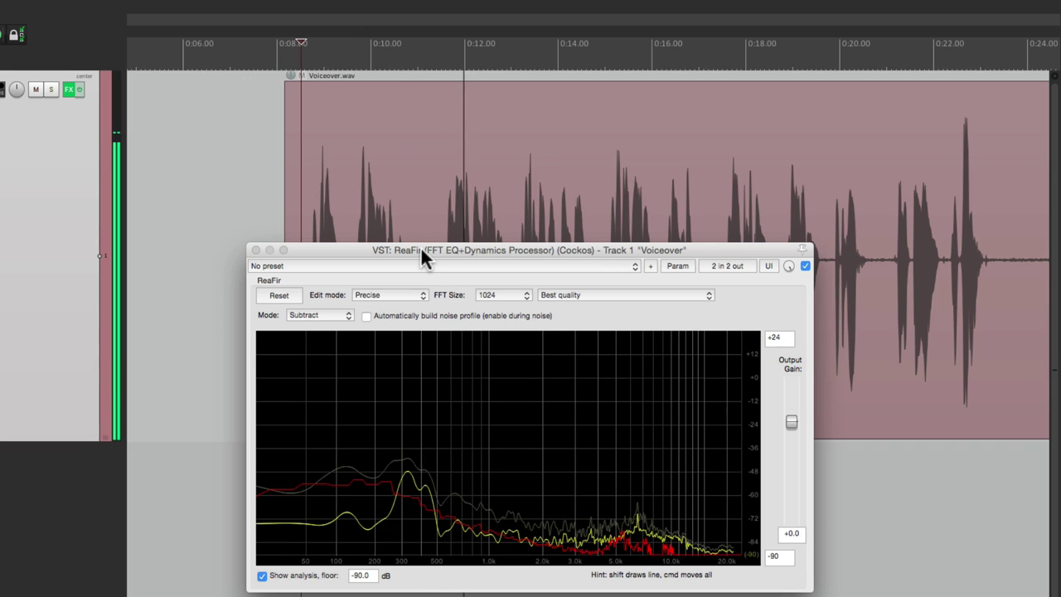
pyautogui.moveTo(421, 251); pyautogui.dragTo(368, 252)
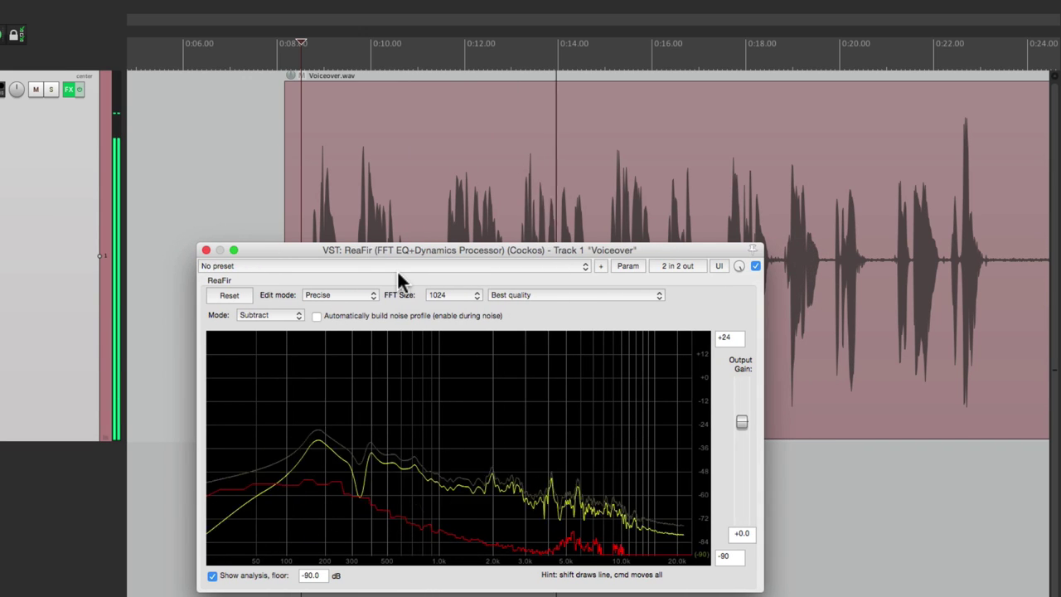
pyautogui.press('space')
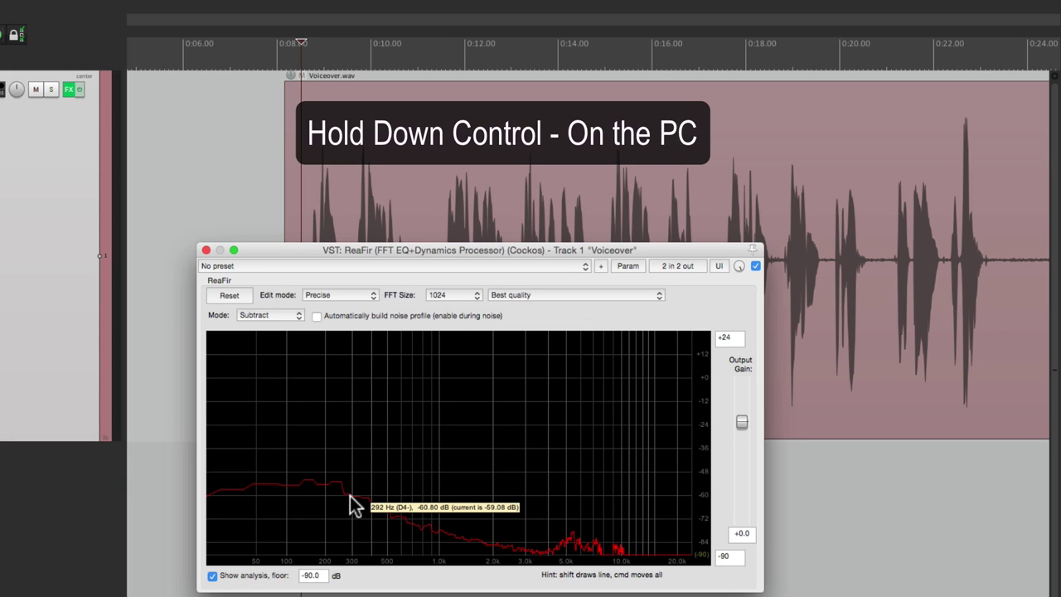
# Raise the entire noise profile curve until its low-frequency part sits at about -25 dB, and audition the voiceover
pyautogui.moveTo(348, 503); pyautogui.dragTo(379, 463)
pyautogui.press('space')
pyautogui.press('space')
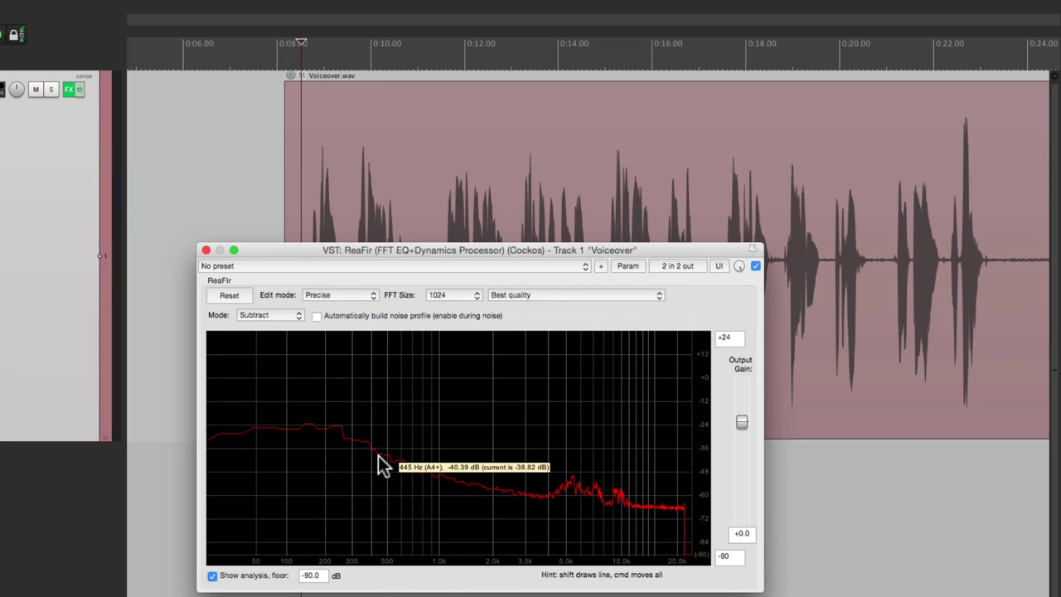
pyautogui.press('space')
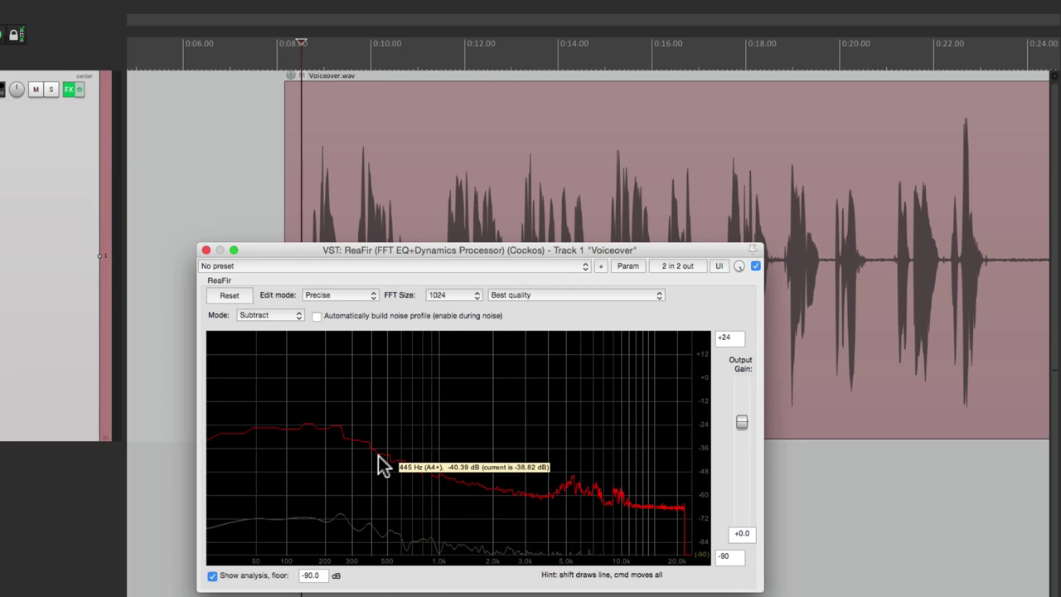
# Lower the entire noise profile curve until its low-frequency part sits at about -60 dB, checking it during playback
pyautogui.moveTo(378, 455); pyautogui.dragTo(380, 494)
pyautogui.press('space')
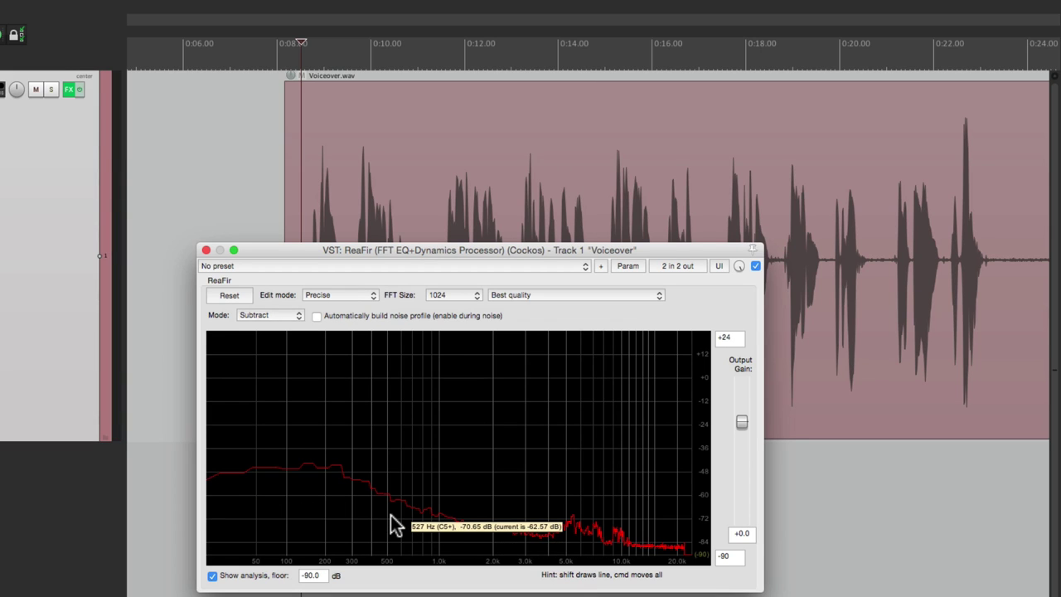
pyautogui.press('space')
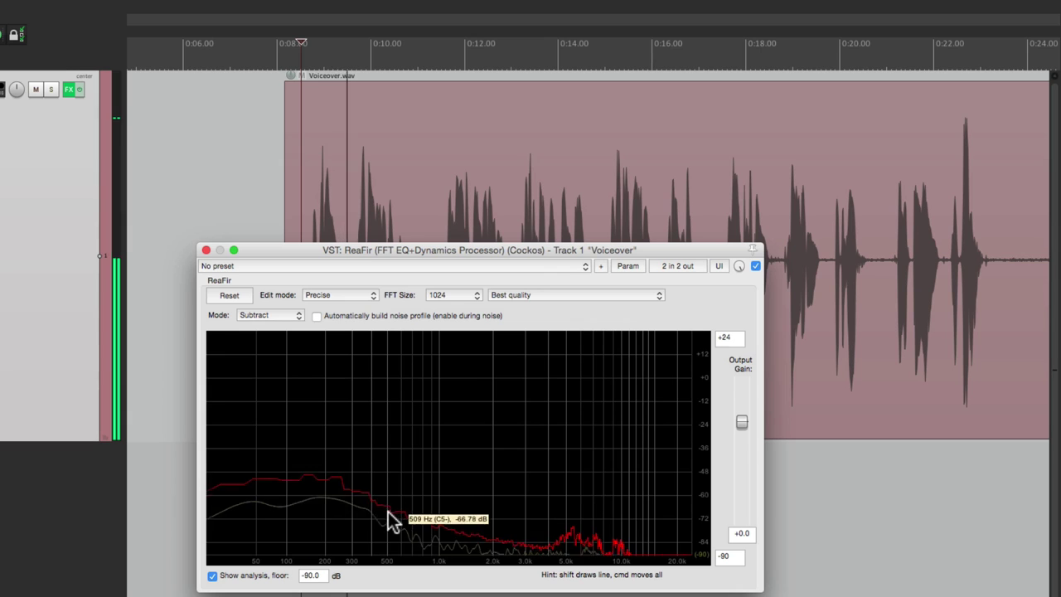
pyautogui.moveTo(388, 513); pyautogui.dragTo(382, 537)
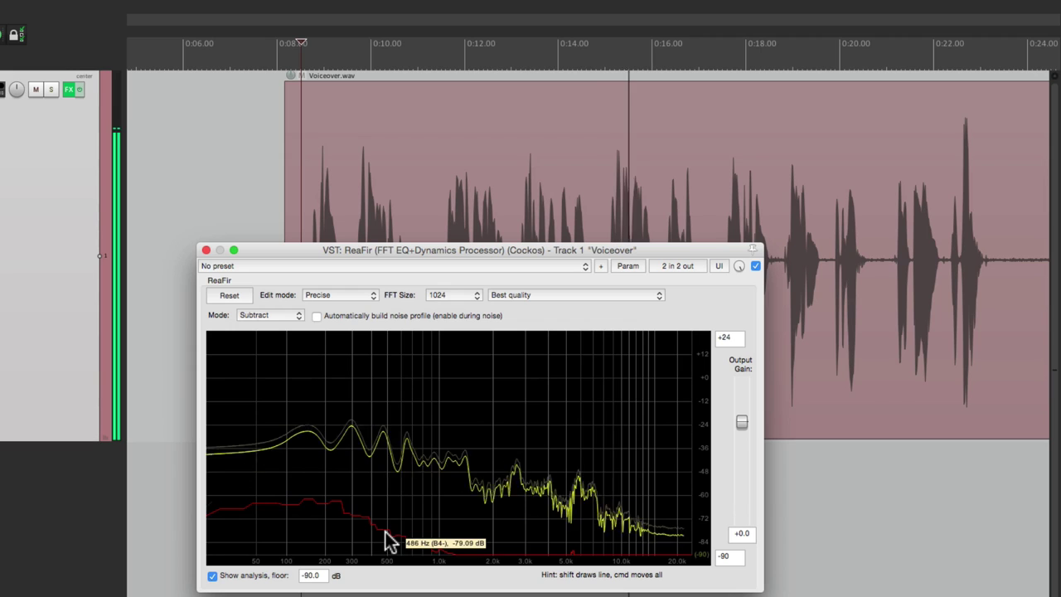
pyautogui.moveTo(388, 540); pyautogui.dragTo(391, 533)
pyautogui.press('space')
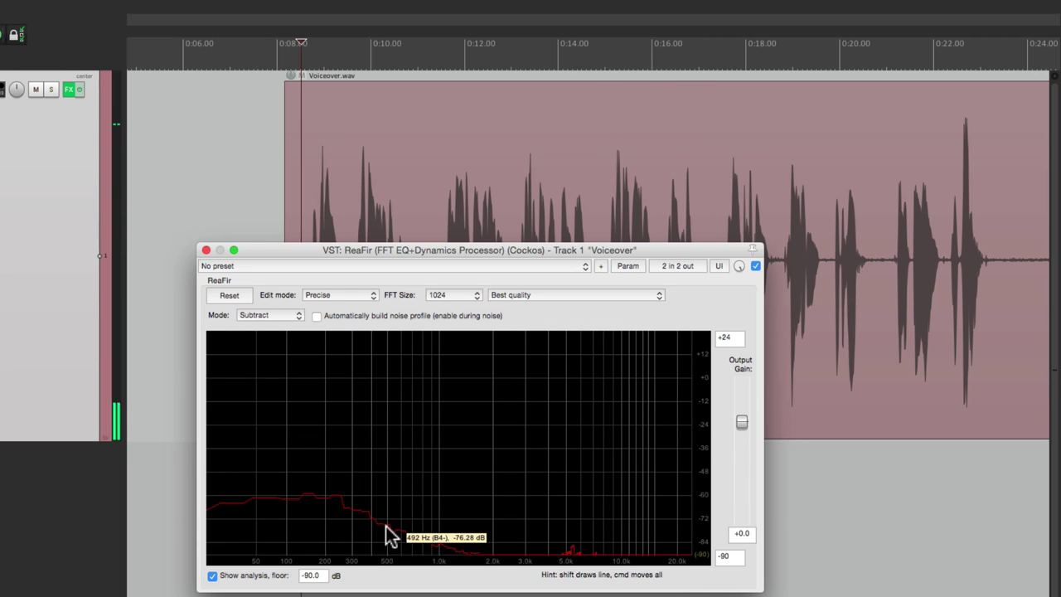
# Compare the voiceover's playback with ReaFir bypassed and enabled, leave it enabled, and close the plugin window
pyautogui.click(756, 265)
pyautogui.press('space')
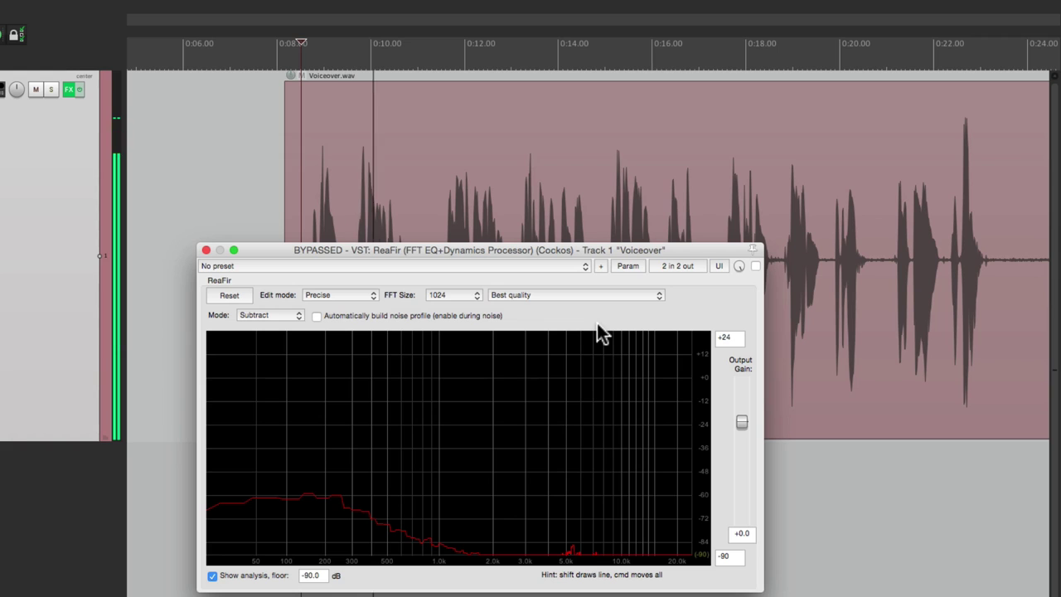
pyautogui.press('space')
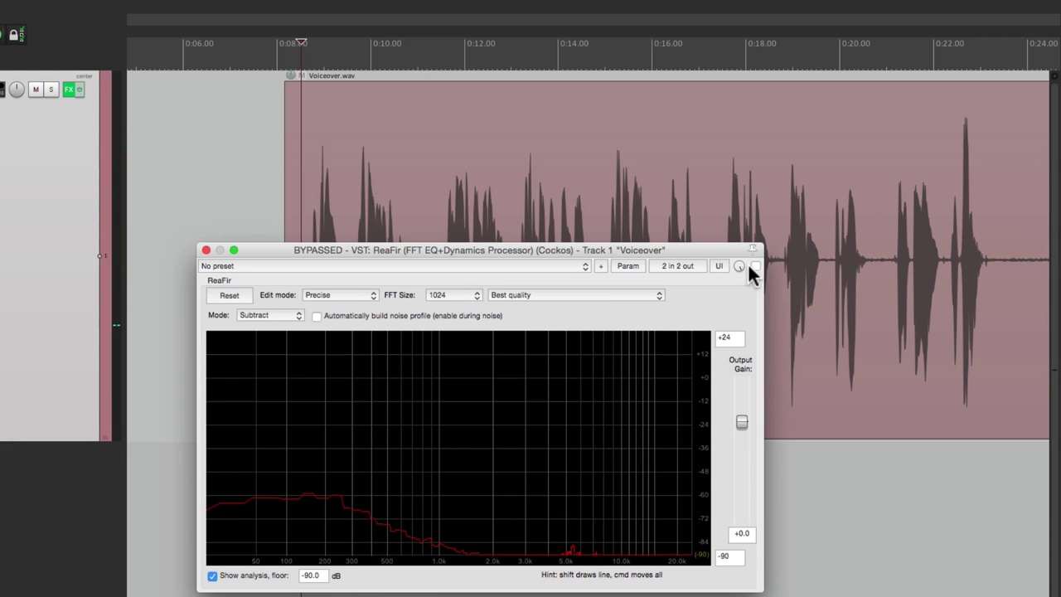
pyautogui.click(751, 266)
pyautogui.press('space')
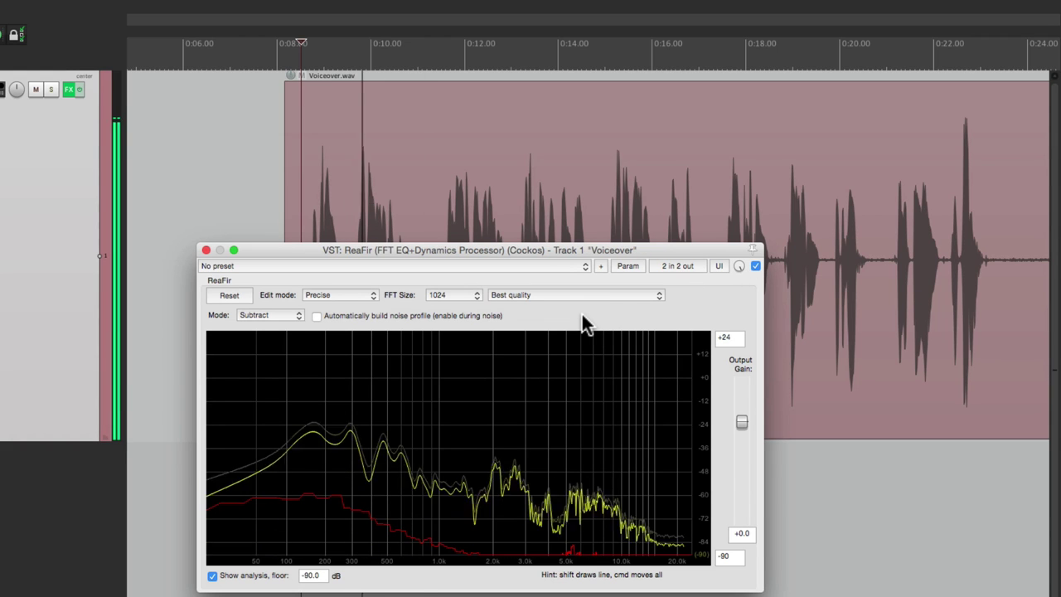
pyautogui.press('space')
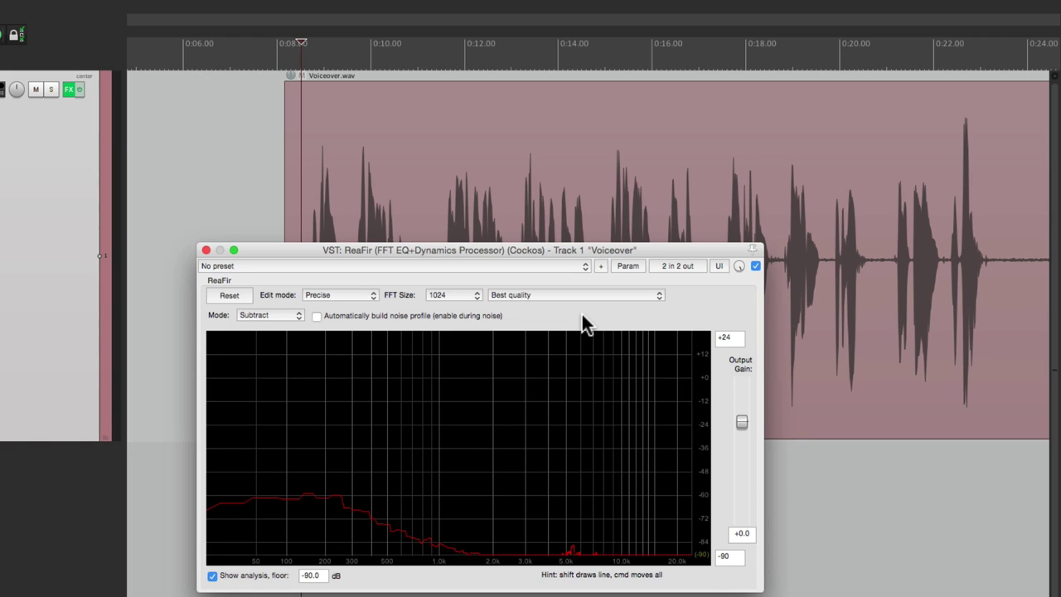
pyautogui.click(206, 249)
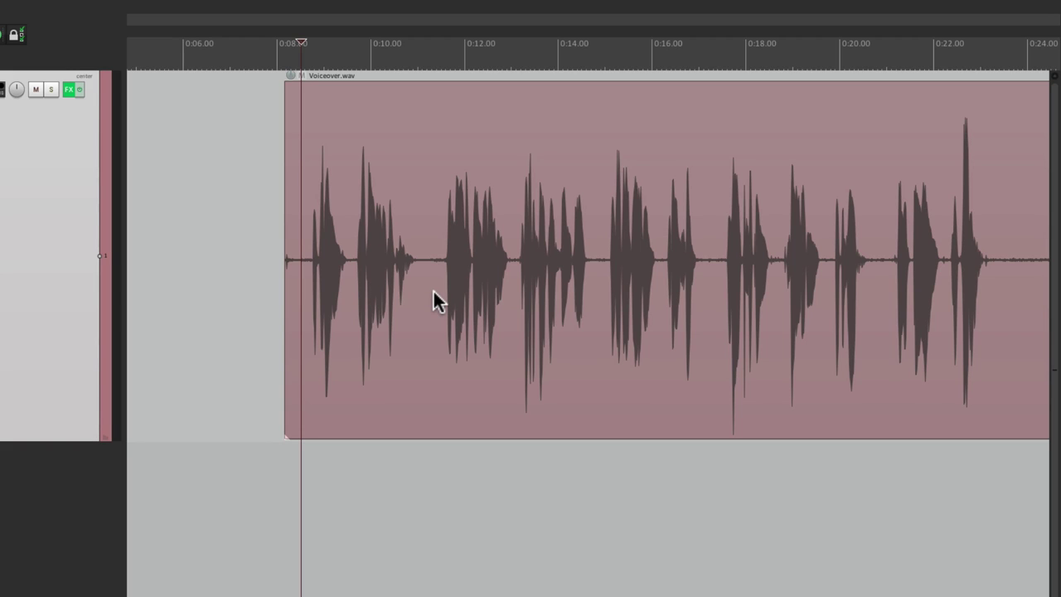
# Set up a dynamic split of the voiceover item when the gate opens and closes, not at transients, with silent areas removed
pyautogui.click(409, 174)
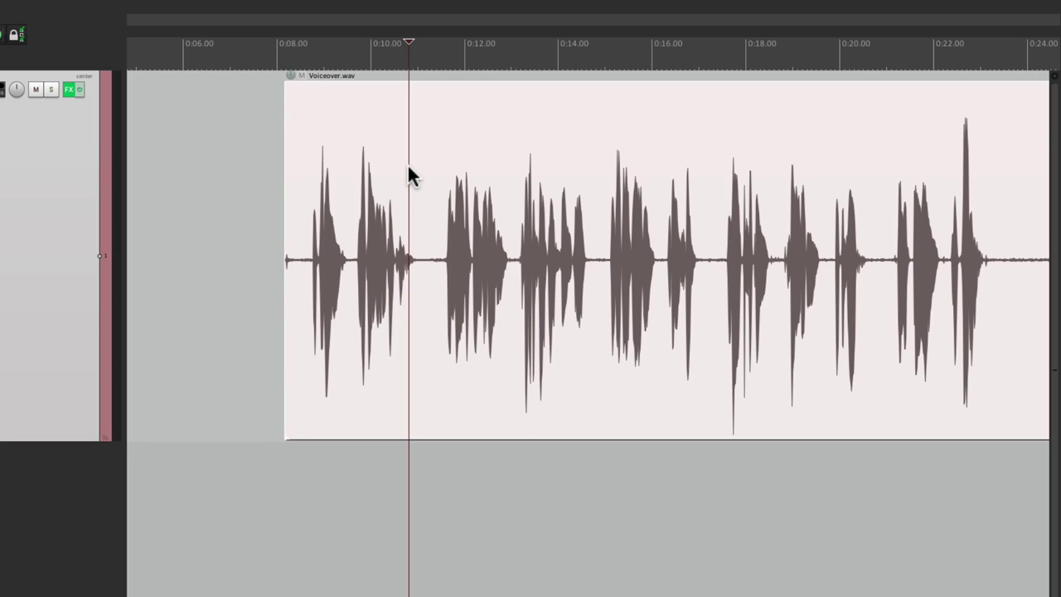
pyautogui.press('d')
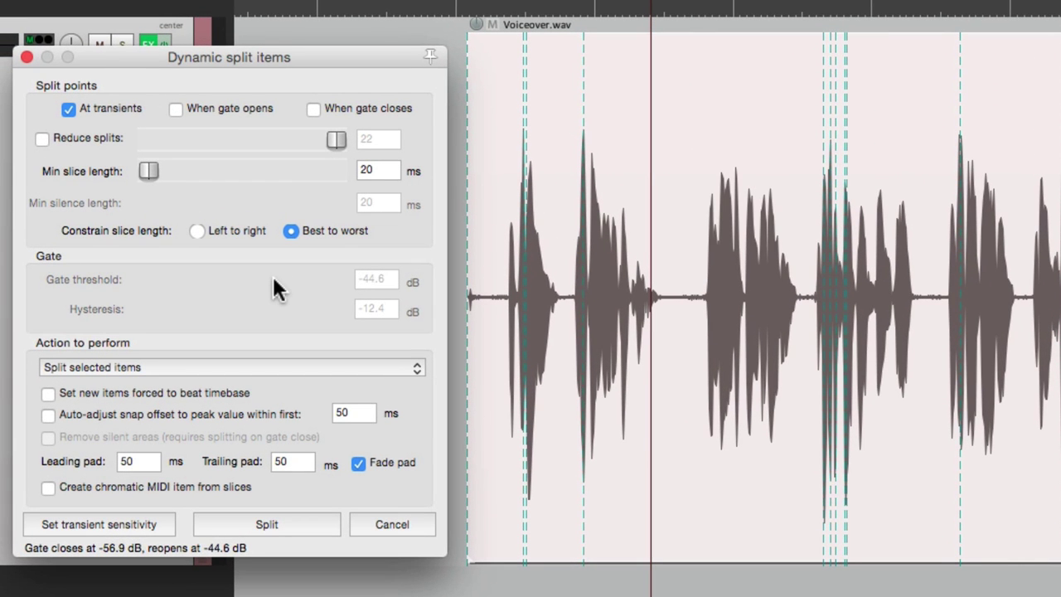
pyautogui.click(64, 107)
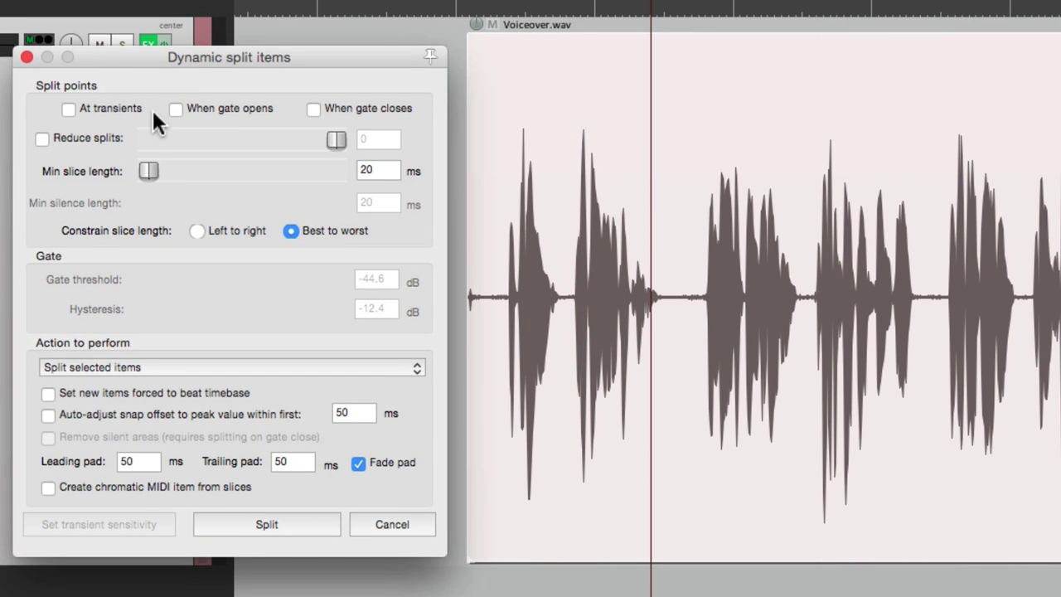
pyautogui.click(176, 109)
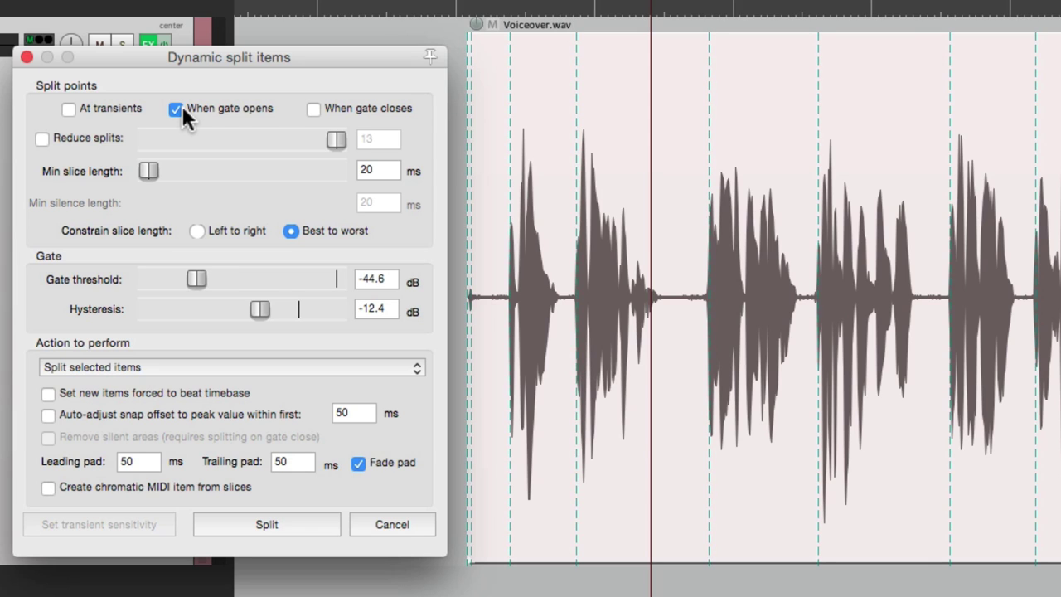
pyautogui.click(314, 109)
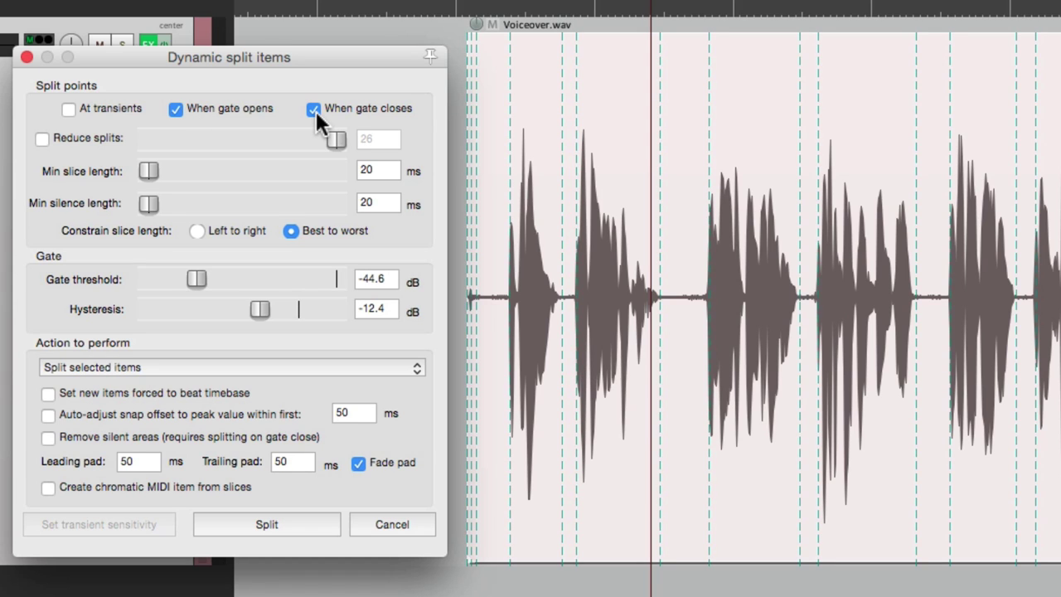
pyautogui.click(48, 437)
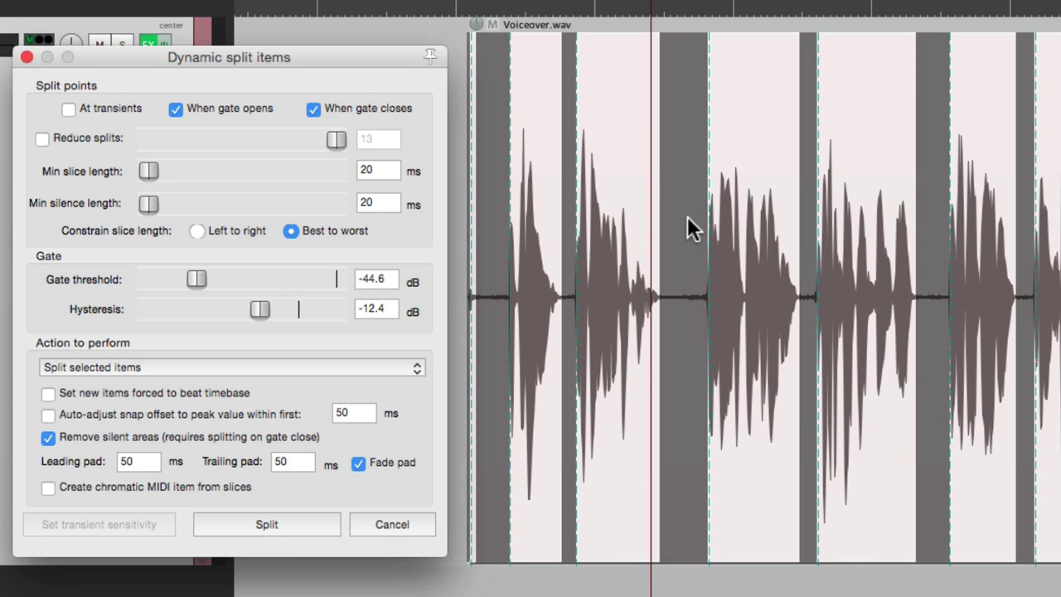
# Set the gate threshold to -44.3 dB and split the voiceover item with these settings
pyautogui.scroll(6, 687, 216)
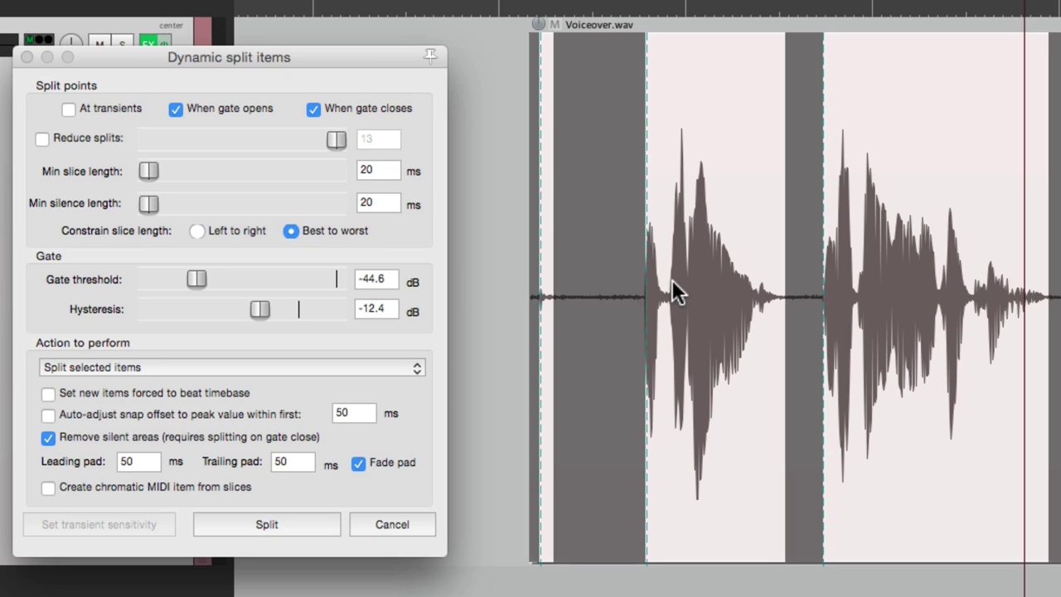
pyautogui.moveTo(200, 281)
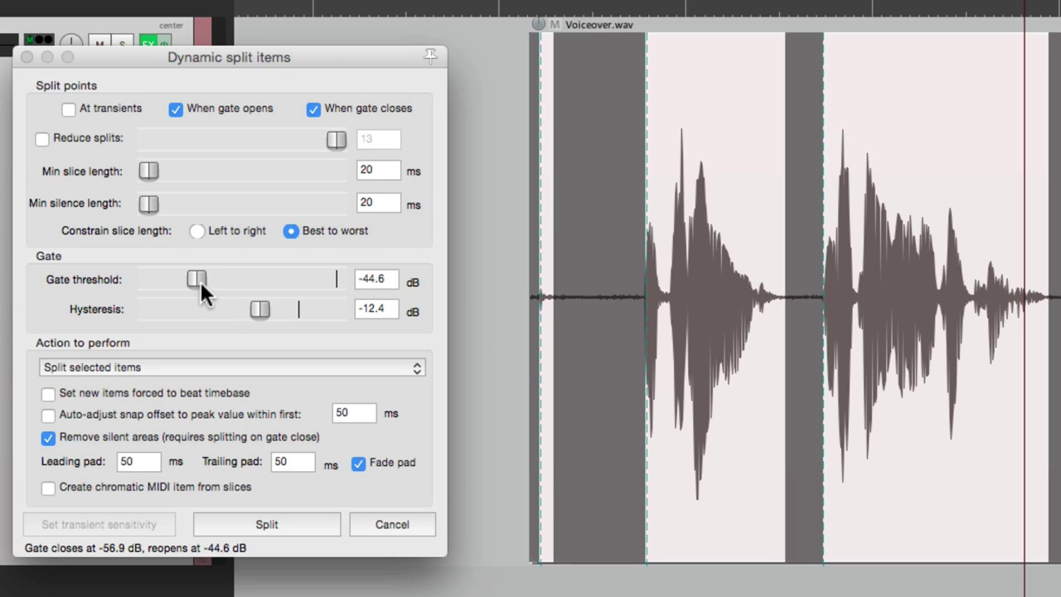
pyautogui.moveTo(198, 280)
pyautogui.mouseDown()
pyautogui.moveTo(163, 282)
pyautogui.moveTo(260, 280)
pyautogui.moveTo(224, 276)
pyautogui.moveTo(199, 295)
pyautogui.mouseUp()
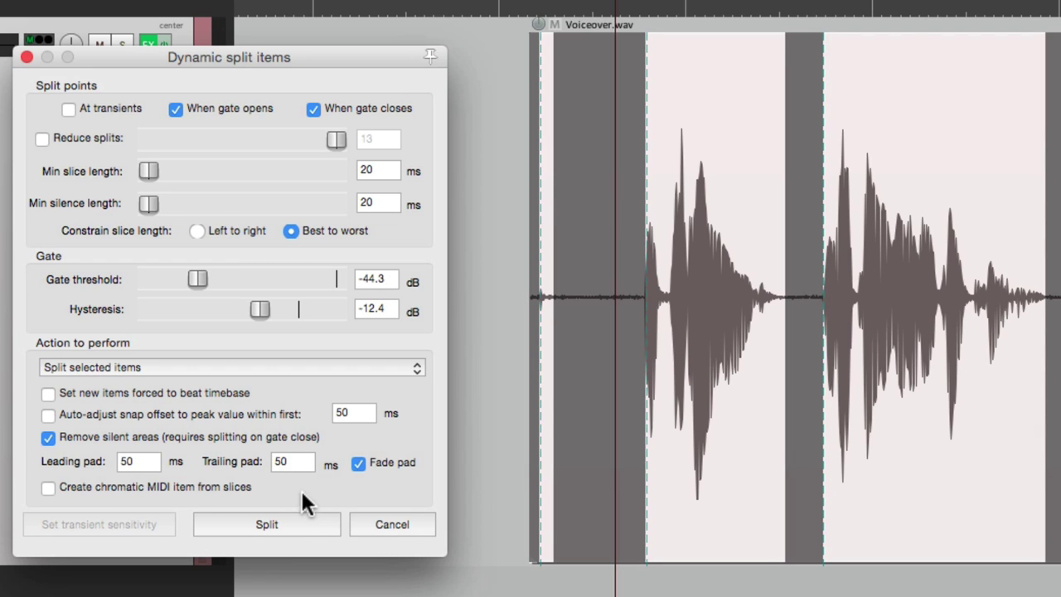
pyautogui.click(303, 524)
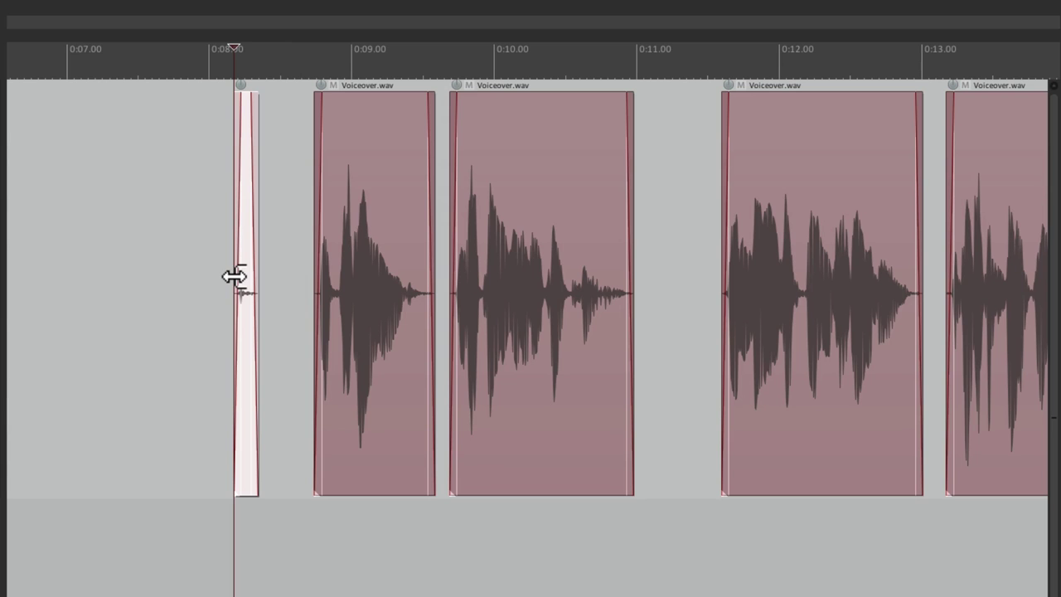
# Play the split voiceover from about 0:08.57 to check the cuts, and return to its beginning
pyautogui.click(291, 243)
pyautogui.press('space')
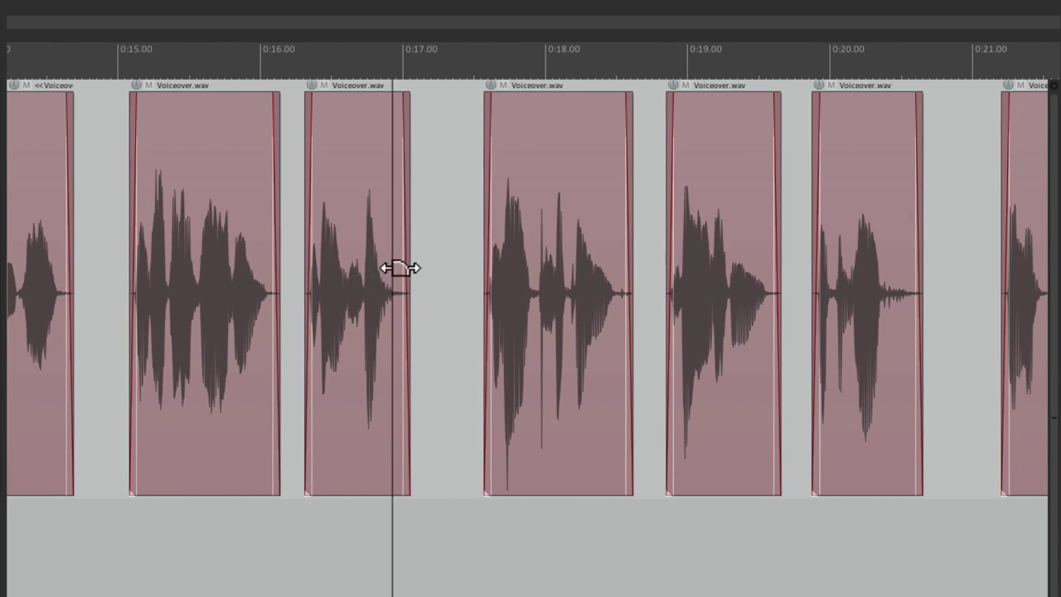
pyautogui.press('space')
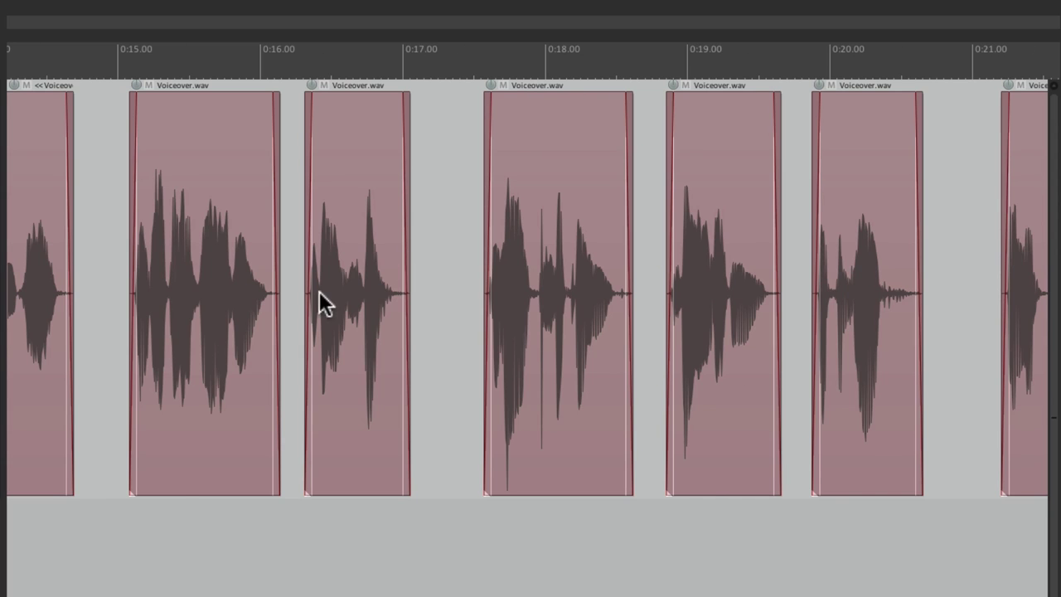
pyautogui.hscroll(-6, 320, 292)
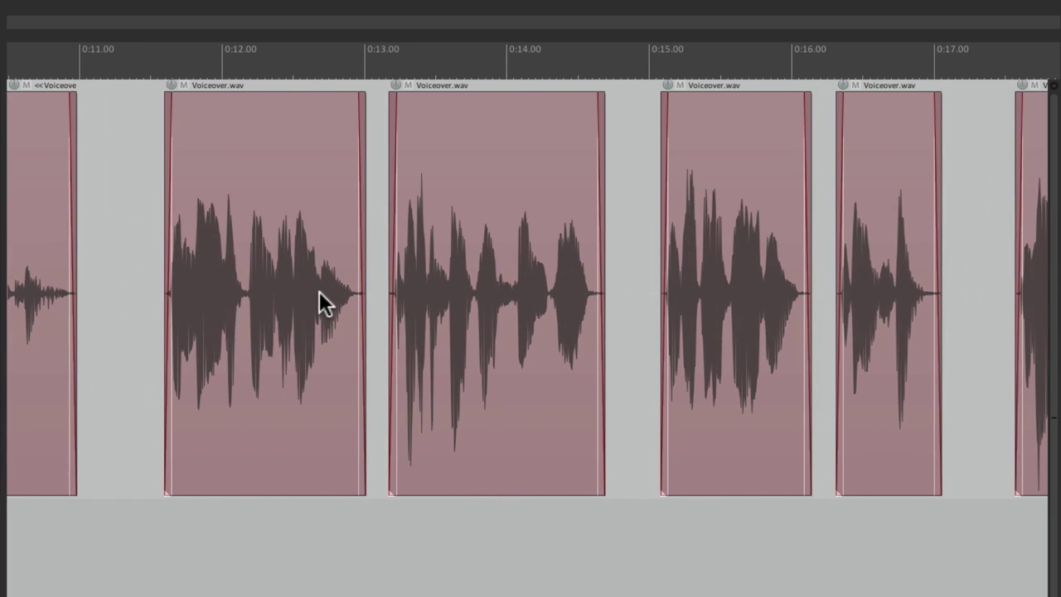
pyautogui.hscroll(-5, 319, 291)
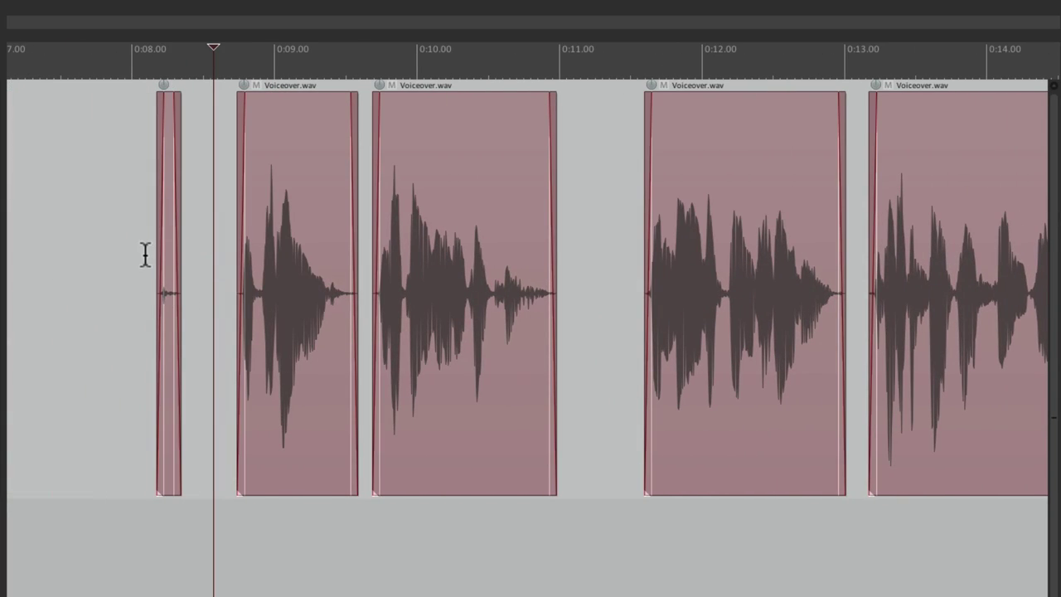
# Delete the short noise-only clip at about 0:08.2, before the first spoken phrase
pyautogui.click(146, 254)
pyautogui.scroll(3, 145, 249)
pyautogui.click(186, 247)
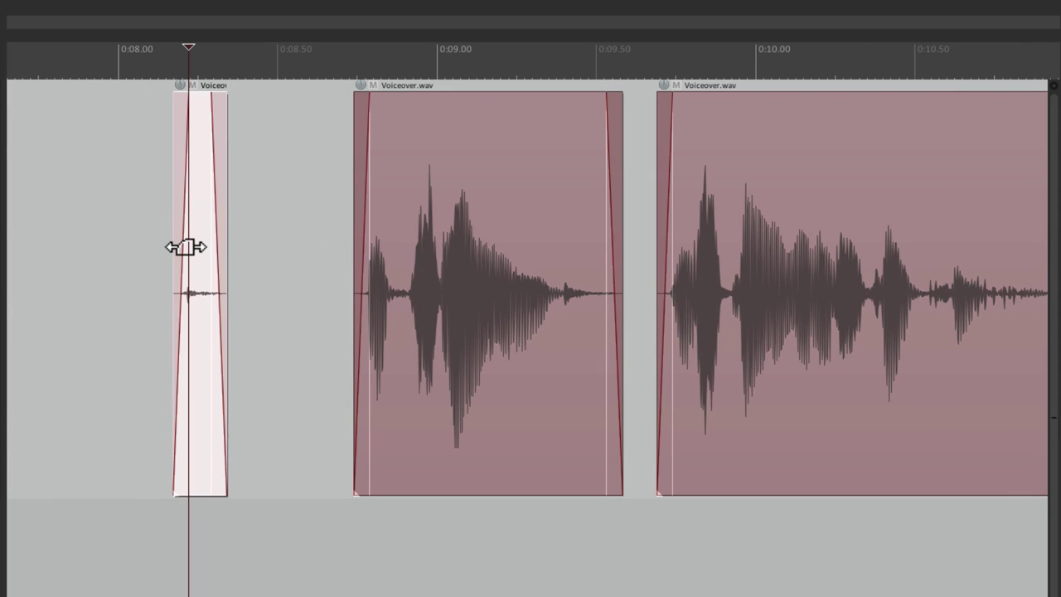
pyautogui.press('Delete')
# Play the voiceover from the start and extend the end of the second clip to about 0:11.06, auditioning the new ending
pyautogui.click(305, 287)
pyautogui.press('space')
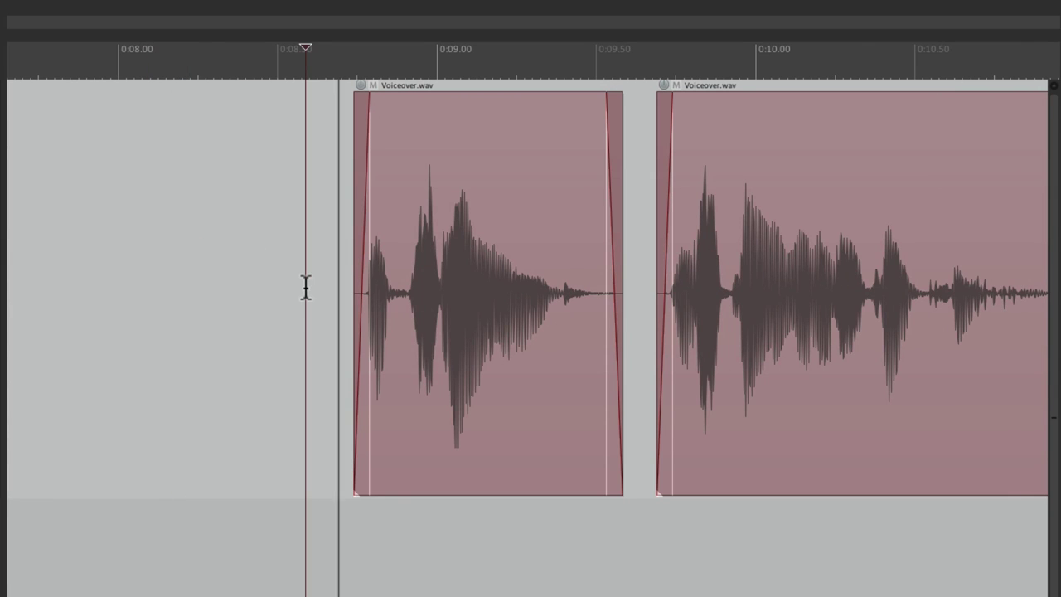
pyautogui.hscroll(5, 306, 287)
pyautogui.hscroll(3, 306, 287)
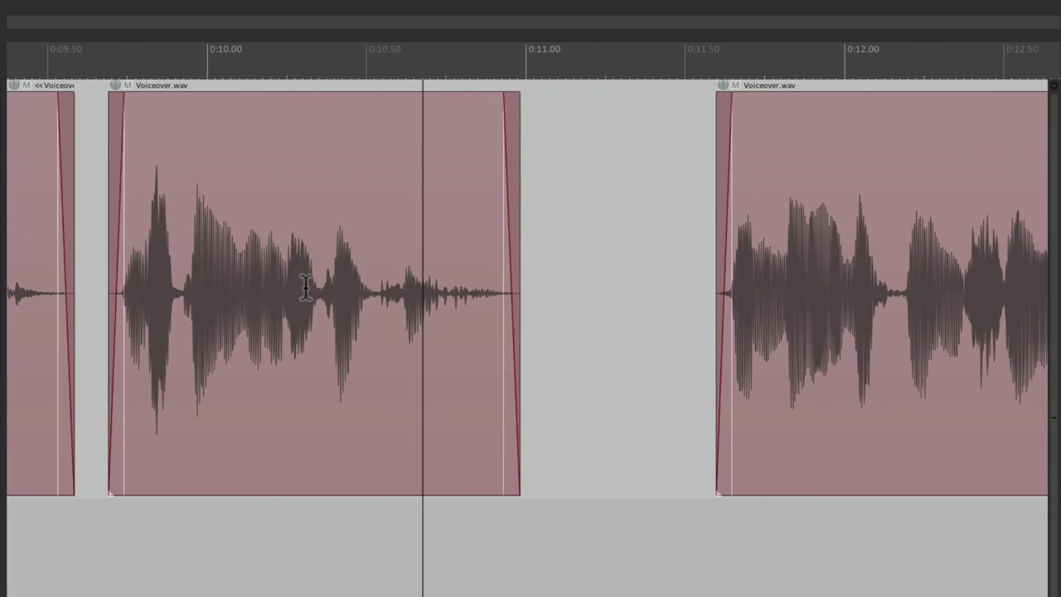
pyautogui.moveTo(513, 300); pyautogui.dragTo(543, 305)
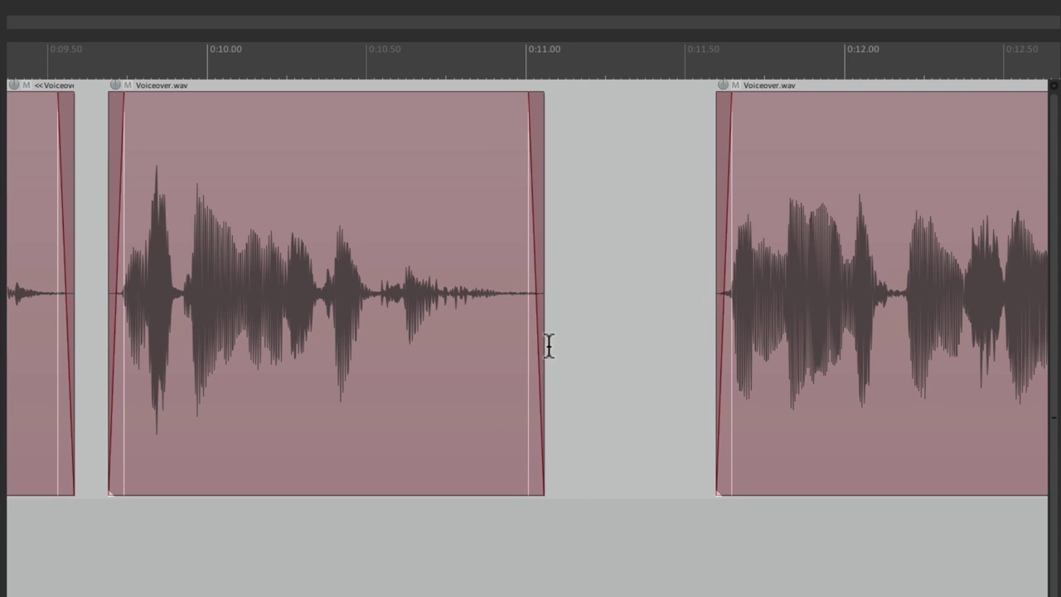
pyautogui.click(339, 559)
# Extend the third clip's start back to about 0:11.53 and trim its end to about 0:12.97, auditioning both edges
pyautogui.hscroll(5, 393, 334)
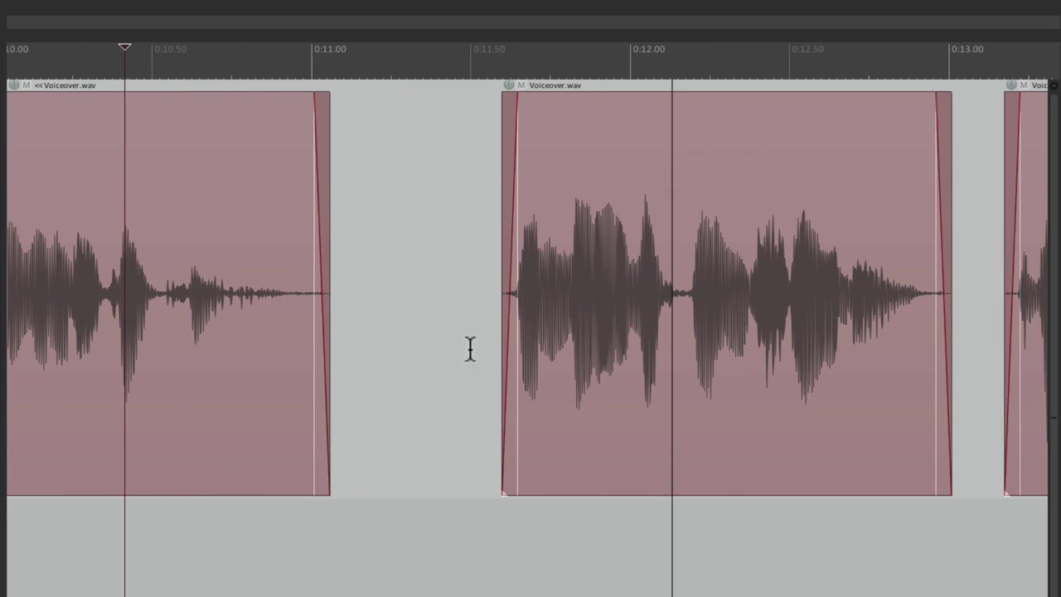
pyautogui.moveTo(499, 349)
pyautogui.mouseDown()
pyautogui.moveTo(476, 348)
pyautogui.moveTo(485, 345)
pyautogui.mouseUp()
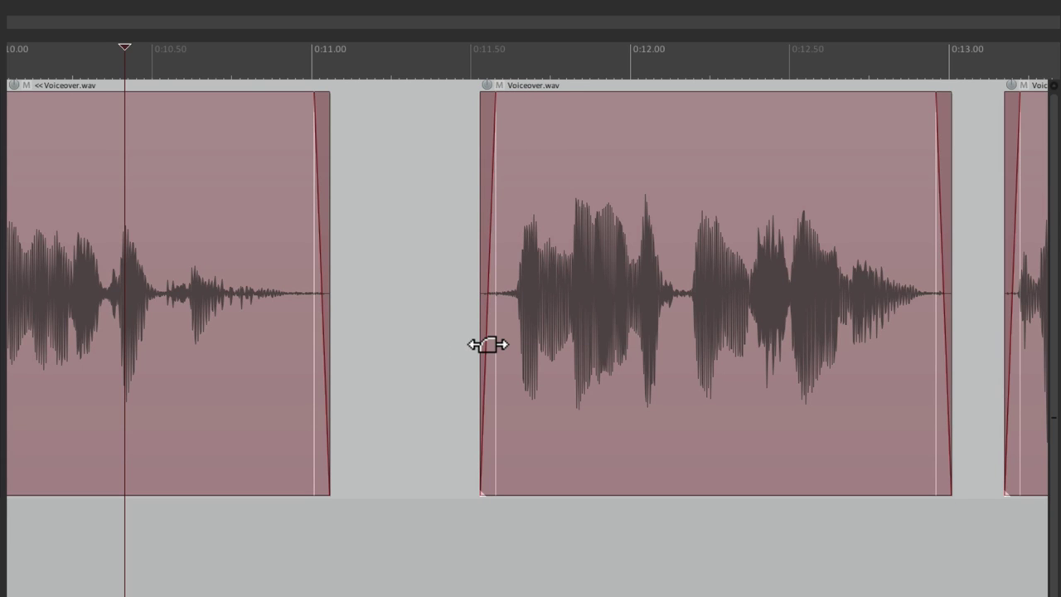
pyautogui.click(444, 315)
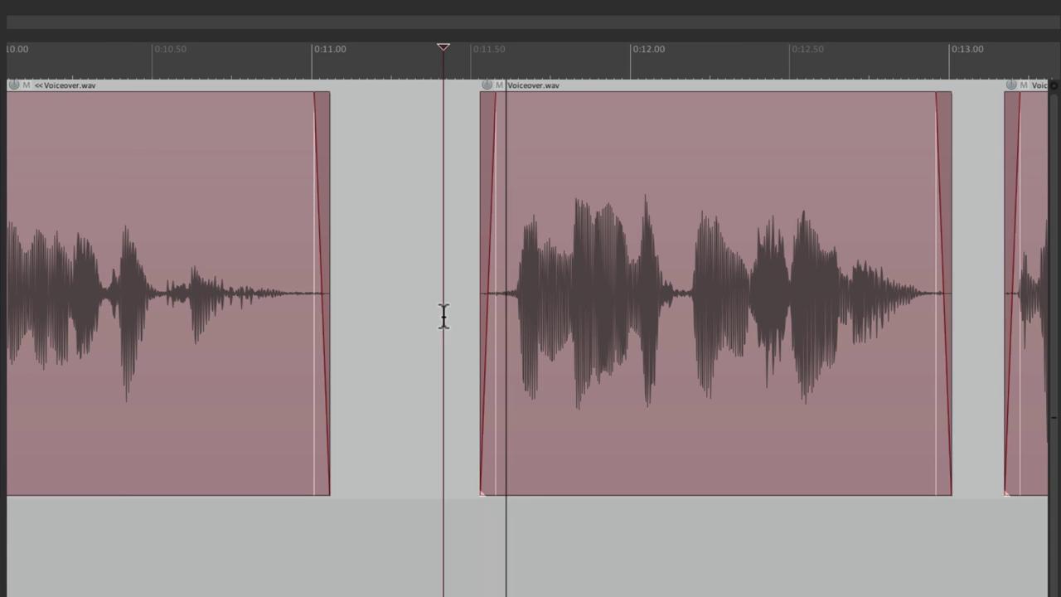
pyautogui.hscroll(5, 442, 313)
pyautogui.hscroll(3, 508, 328)
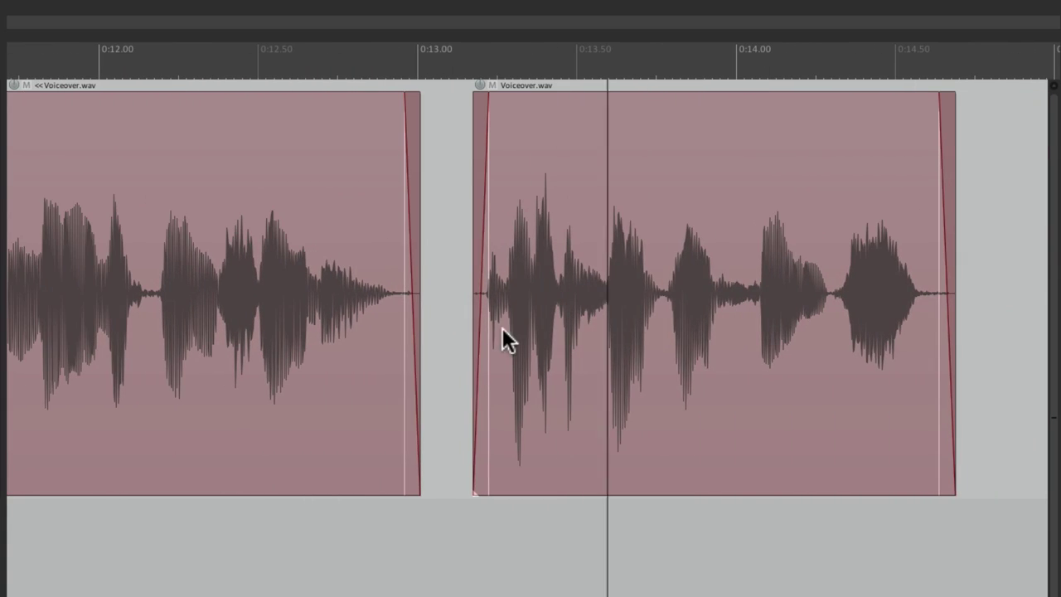
pyautogui.moveTo(419, 311); pyautogui.dragTo(408, 340)
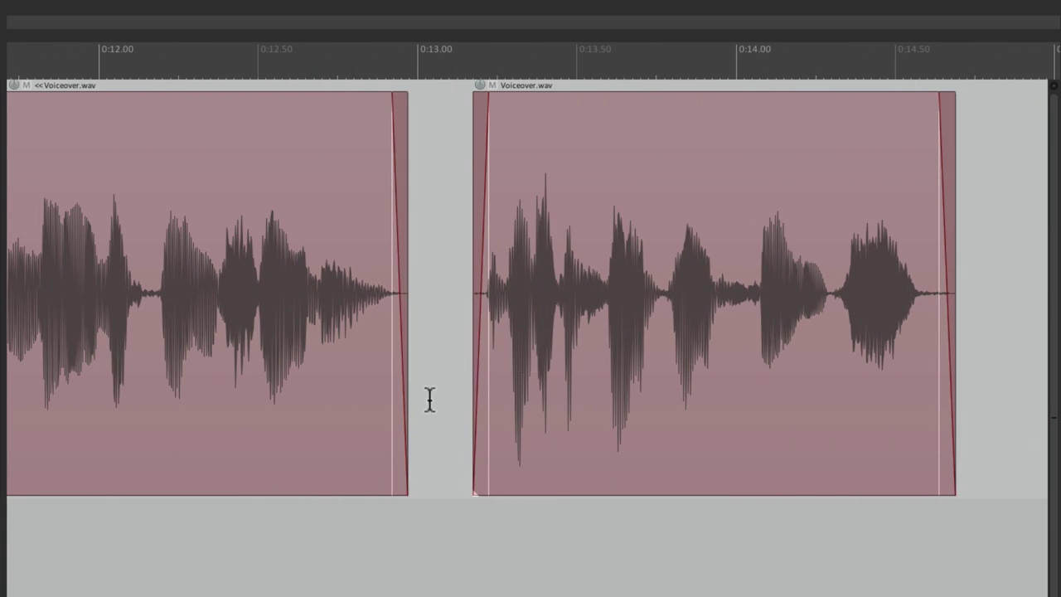
pyautogui.click(156, 585)
# Trim the end of the fourth clip to about 0:14.64 and audition it from about 0:14.2
pyautogui.hscroll(8, 328, 308)
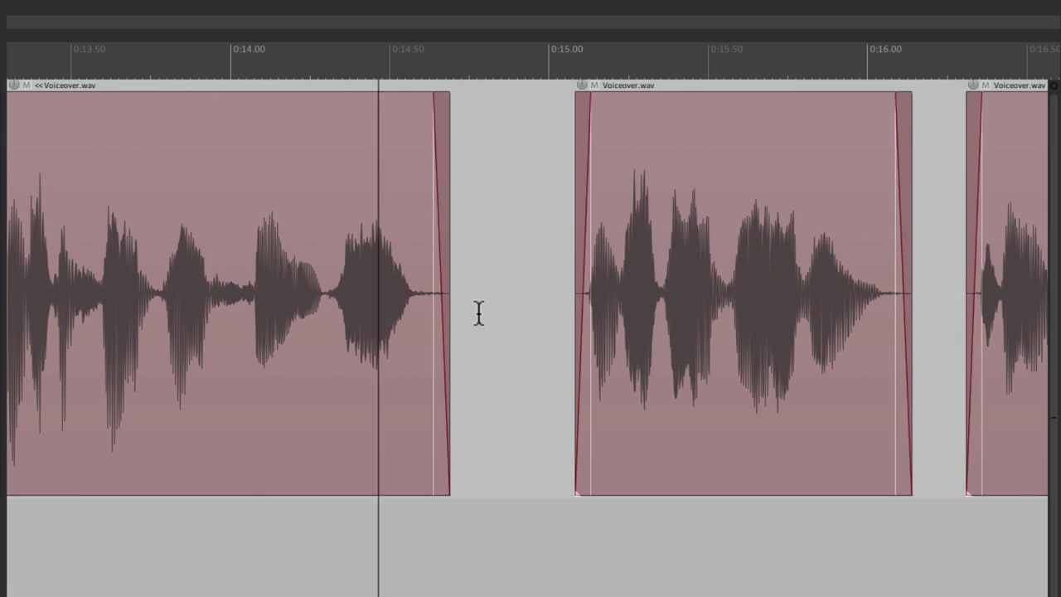
pyautogui.moveTo(452, 305); pyautogui.dragTo(435, 319)
pyautogui.click(291, 547)
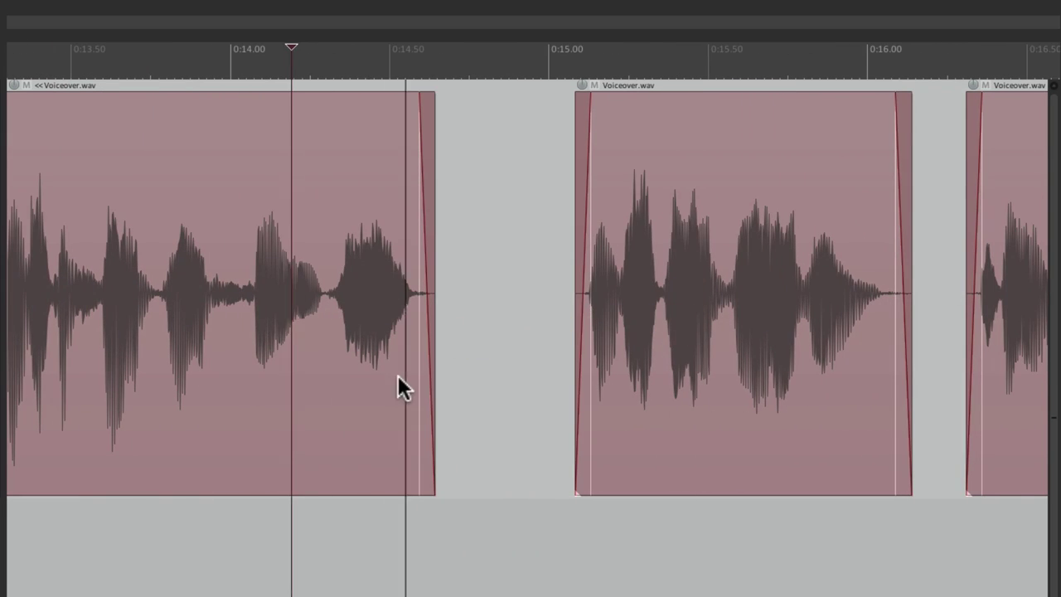
# Trim the end of the clip starting near 0:17.57 to about 0:18.53, and play from just before the clip
pyautogui.hscroll(3, 398, 375)
pyautogui.hscroll(10, 408, 358)
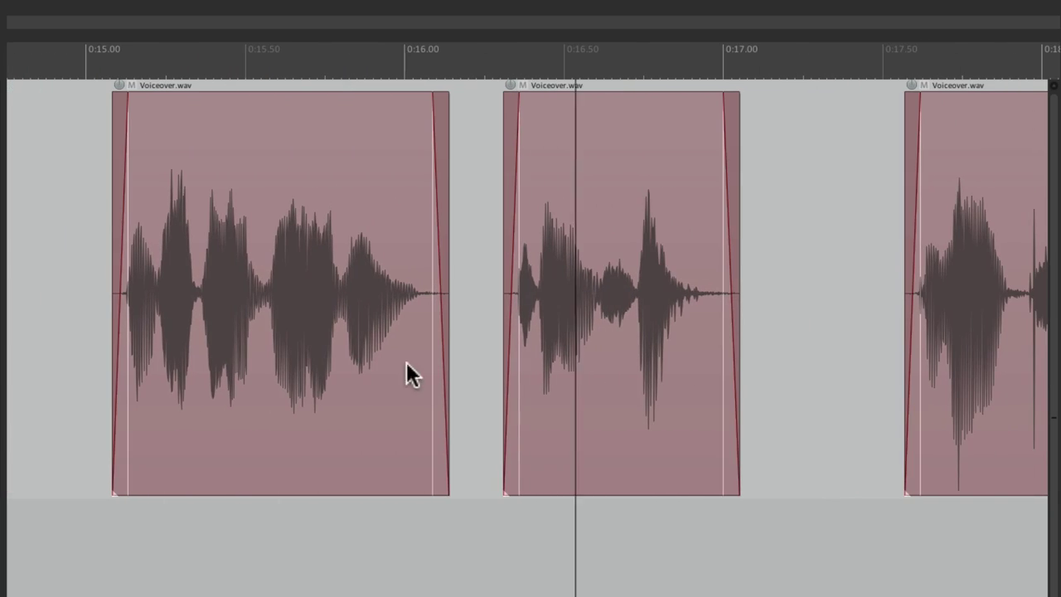
pyautogui.hscroll(7, 423, 391)
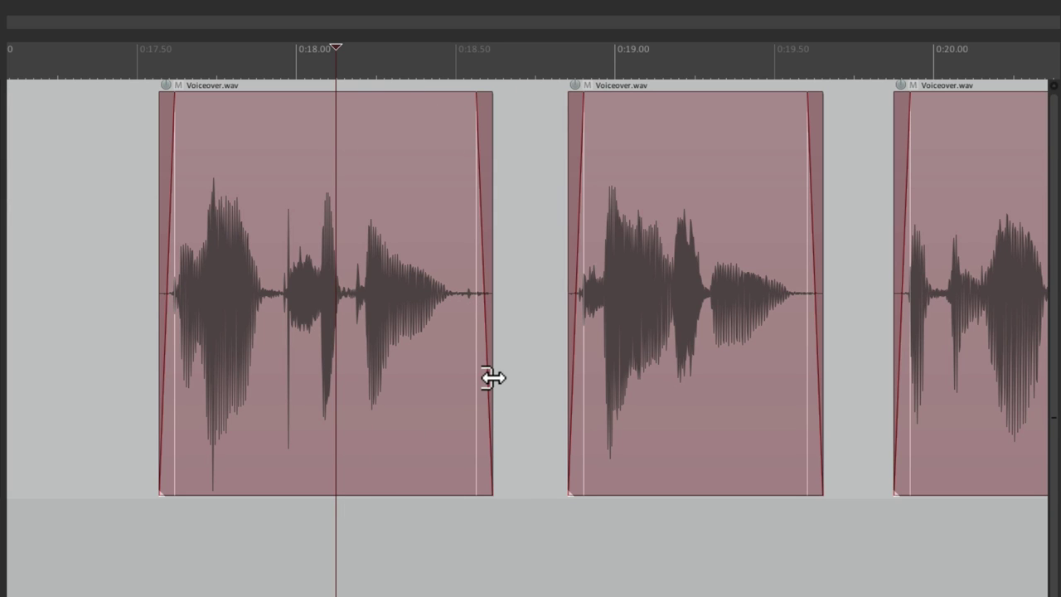
pyautogui.moveTo(492, 378); pyautogui.dragTo(465, 398)
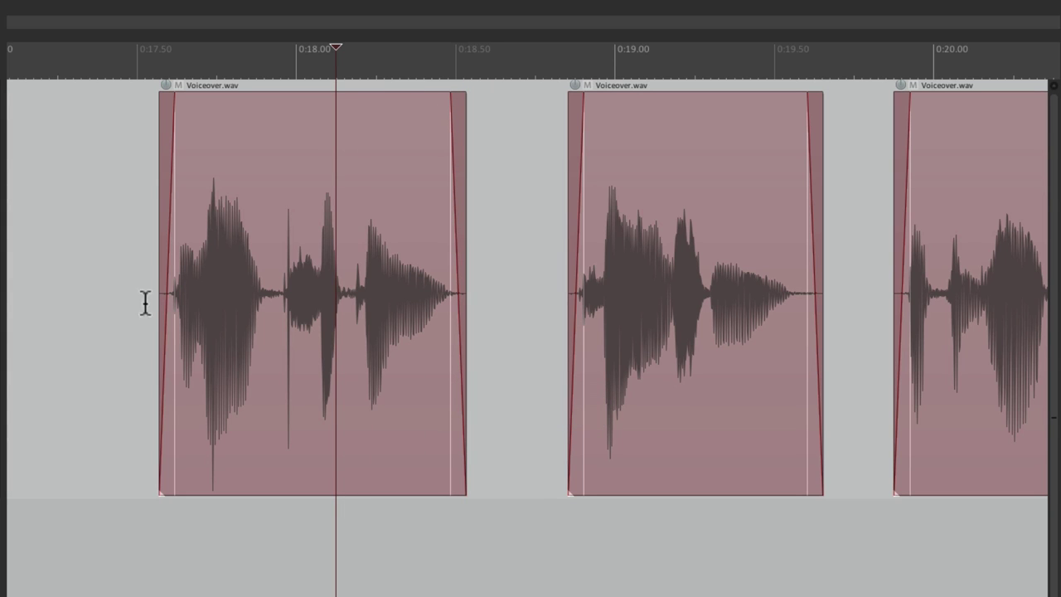
pyautogui.click(121, 320)
# Extend the end of the last voiceover clip to about 0:23.23 and play from just before it
pyautogui.hscroll(3, 372, 303)
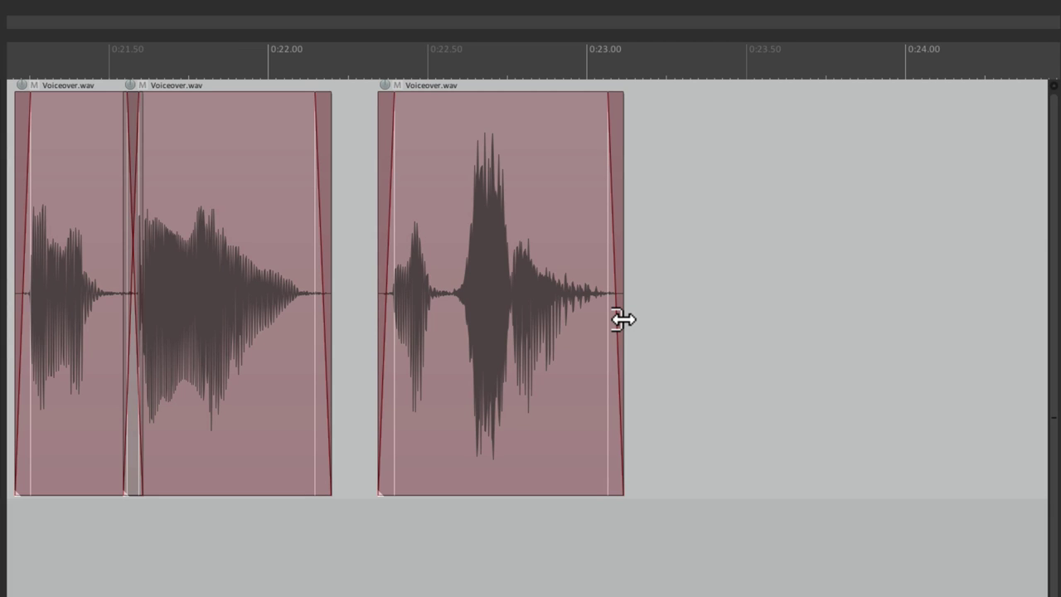
pyautogui.moveTo(622, 320); pyautogui.dragTo(655, 317)
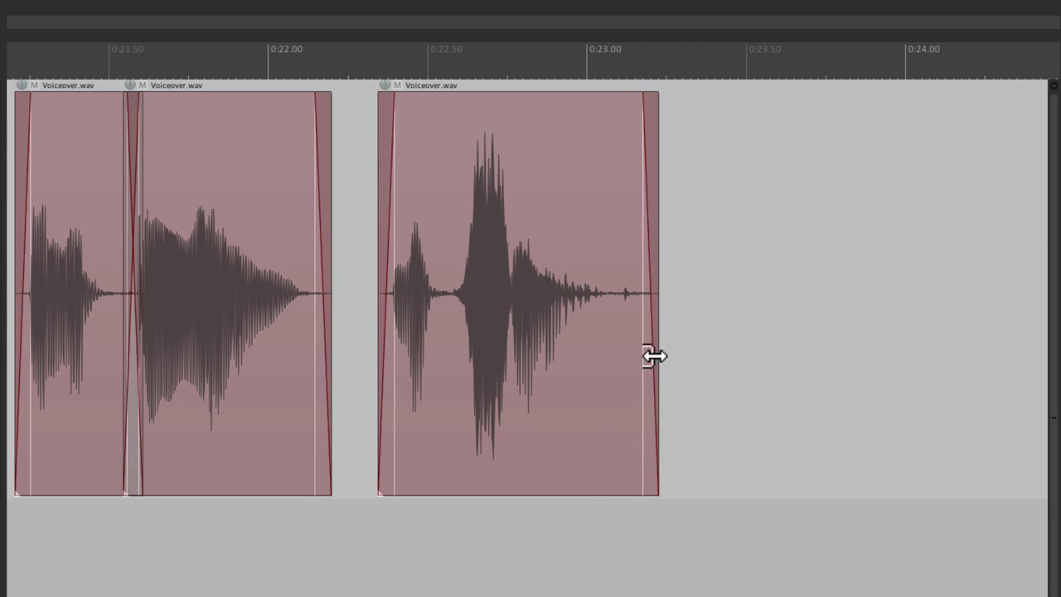
pyautogui.click(362, 325)
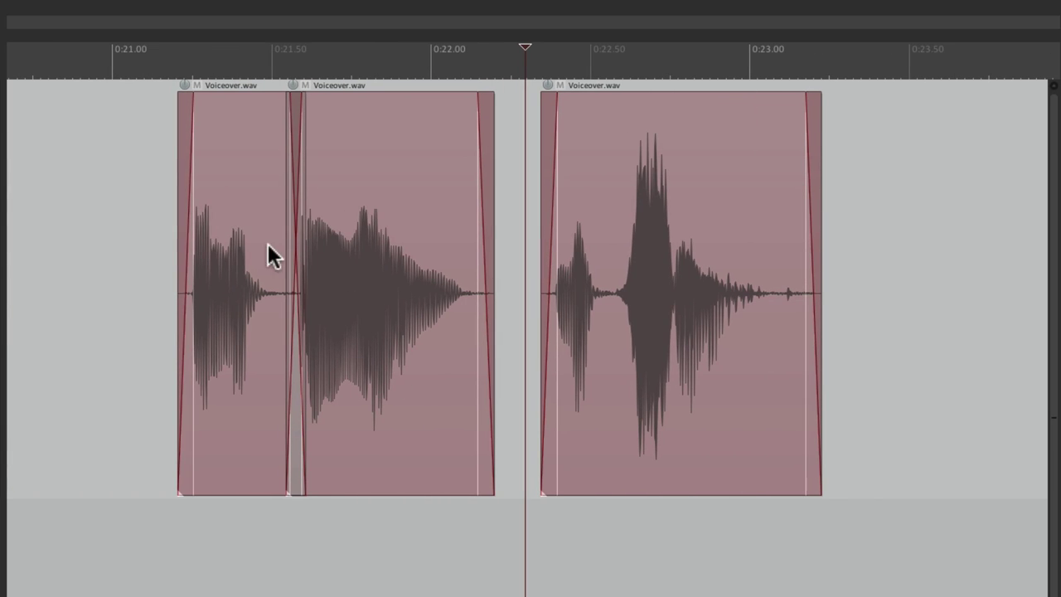
# Join the two overlapping clips between about 0:21.2 and 0:22.2 into one item, then audition it and review the whole edit
pyautogui.click(257, 246)
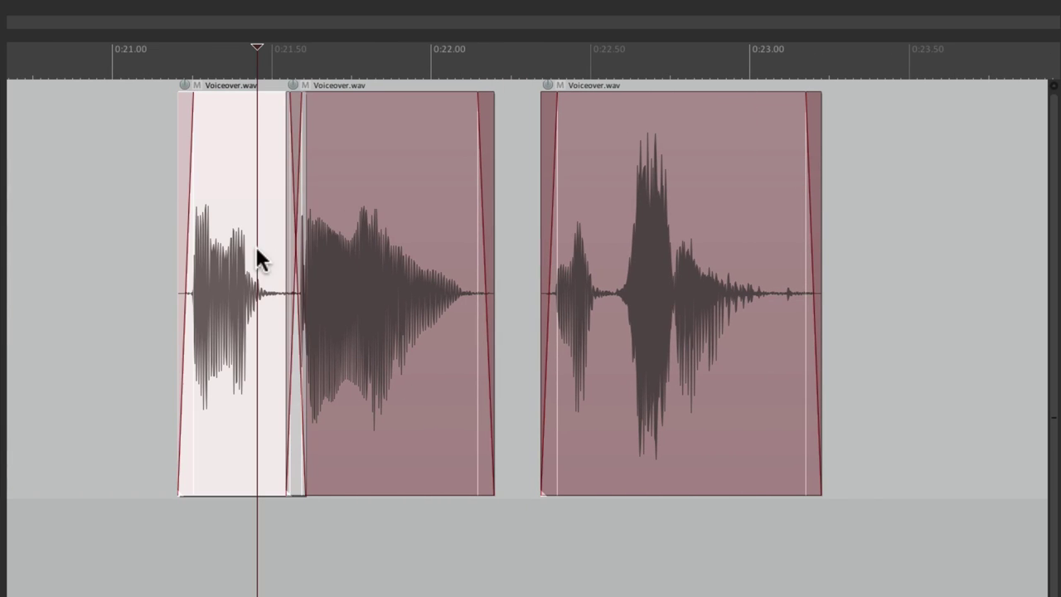
pyautogui.keyDown('shift'); pyautogui.click(403, 243); pyautogui.keyUp('shift')
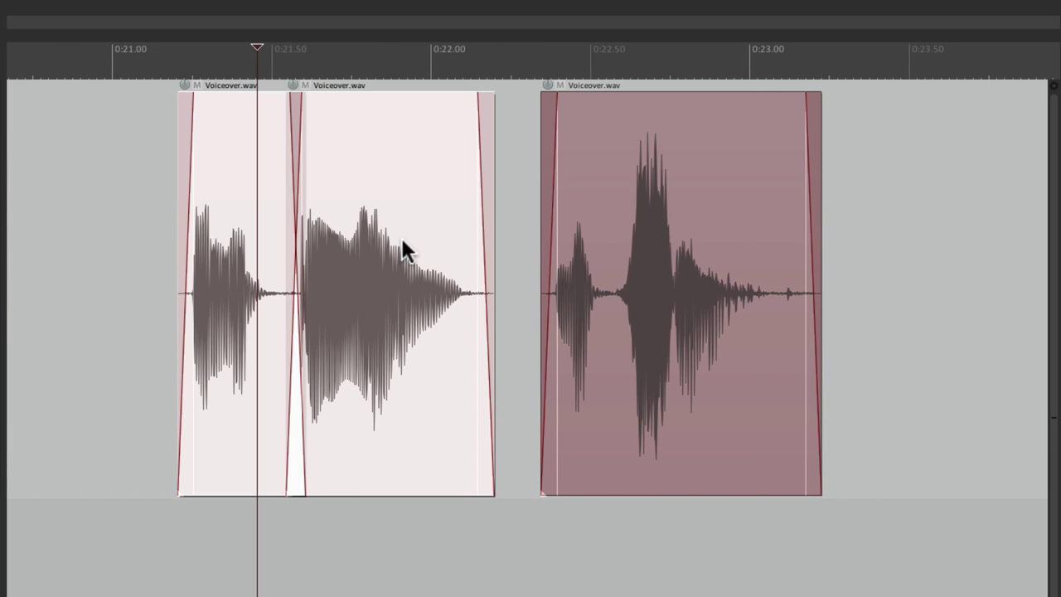
pyautogui.press('super+g')
pyautogui.click(142, 310)
pyautogui.press('space')
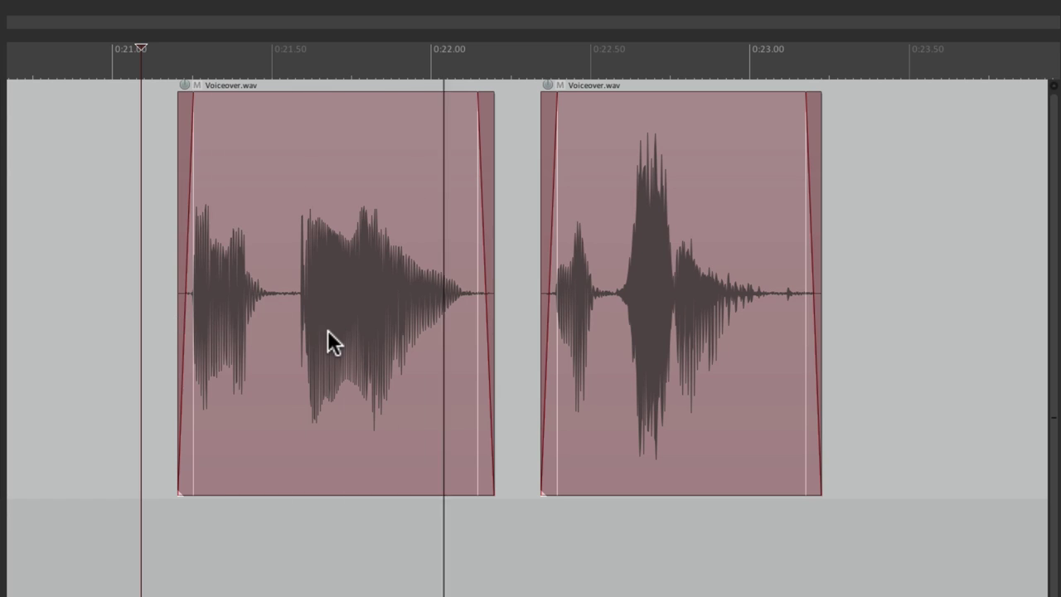
pyautogui.scroll(-10, 327, 332)
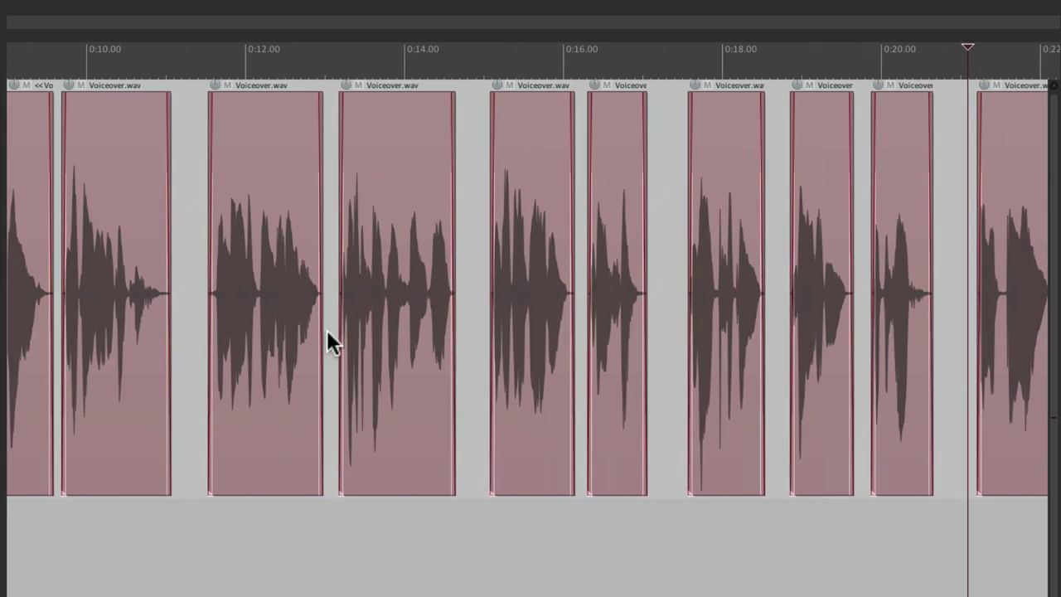
# Play through the edited voiceover and check each clip's edges and fades from about 0:10 to 0:23
pyautogui.hscroll(-5, 326, 330)
pyautogui.scroll(8, 147, 197)
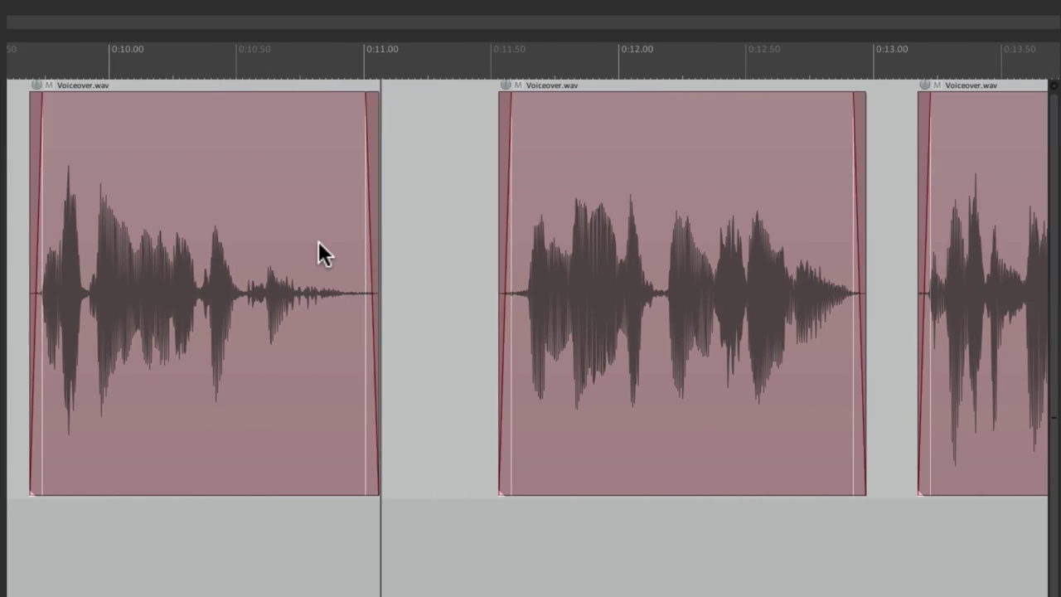
pyautogui.scroll(-5, 318, 243)
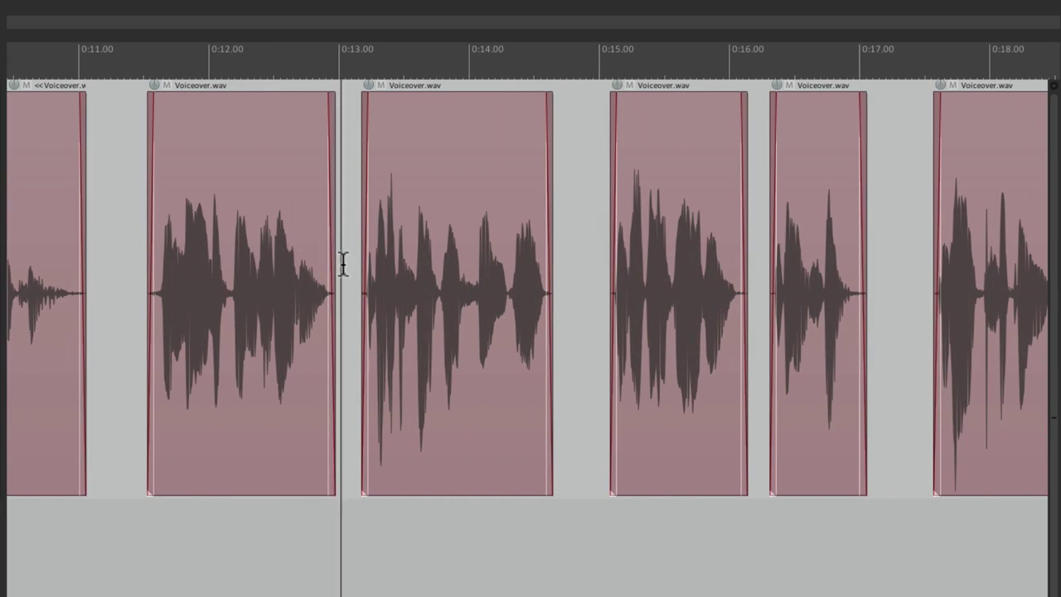
pyautogui.hscroll(5, 345, 262)
pyautogui.hscroll(5, 344, 264)
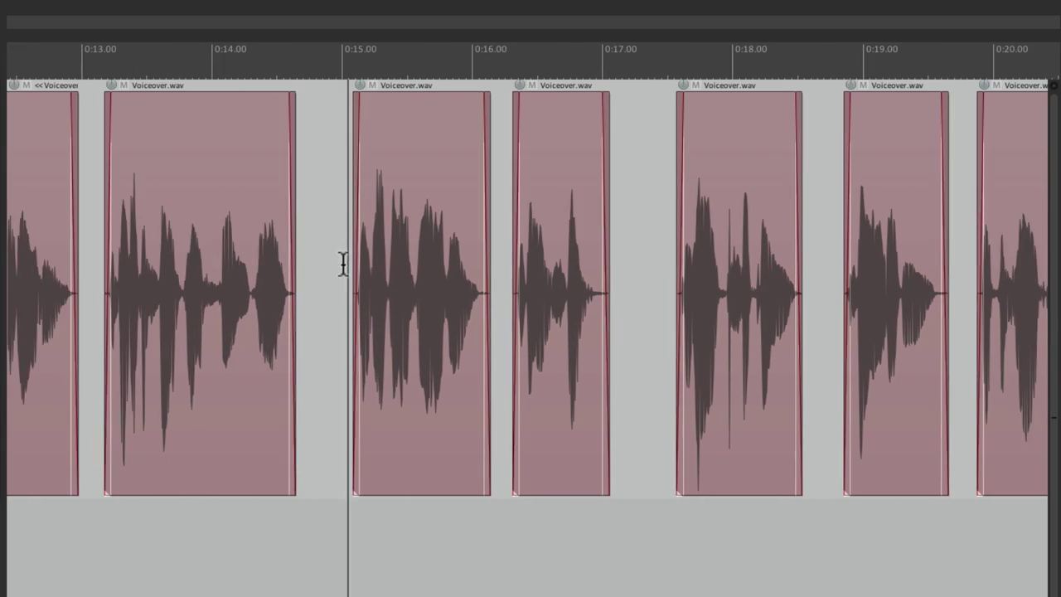
pyautogui.hscroll(5, 343, 263)
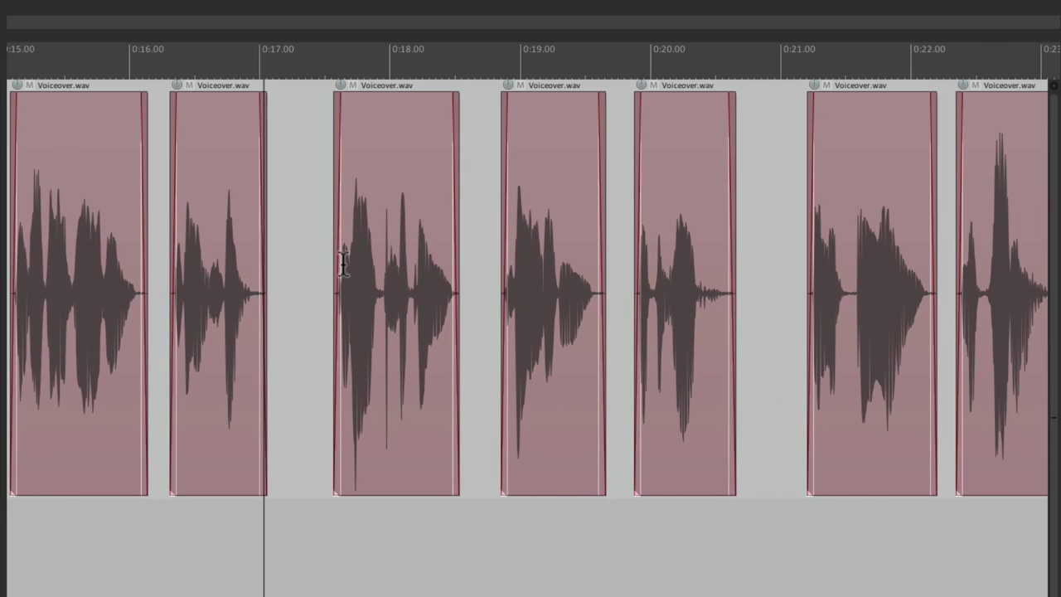
pyautogui.hscroll(5, 344, 263)
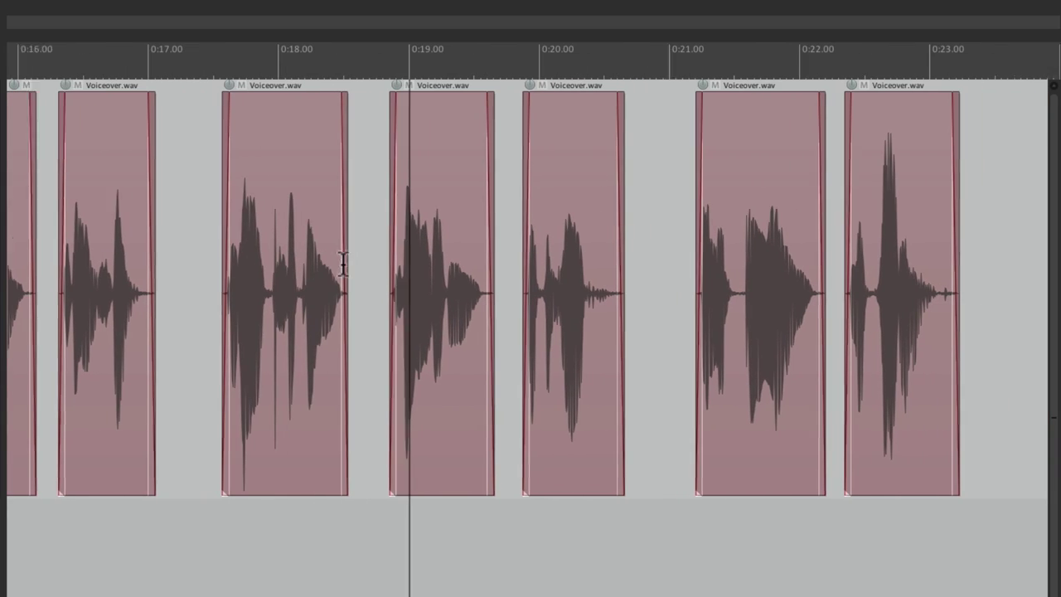
pyautogui.hscroll(5, 343, 264)
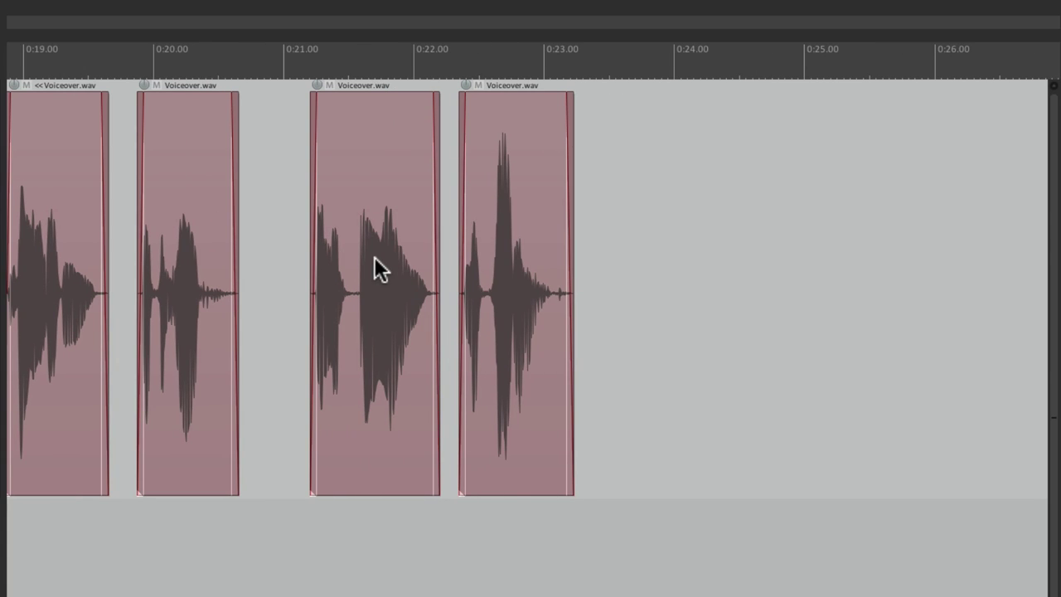
pyautogui.hscroll(-8, 433, 271)
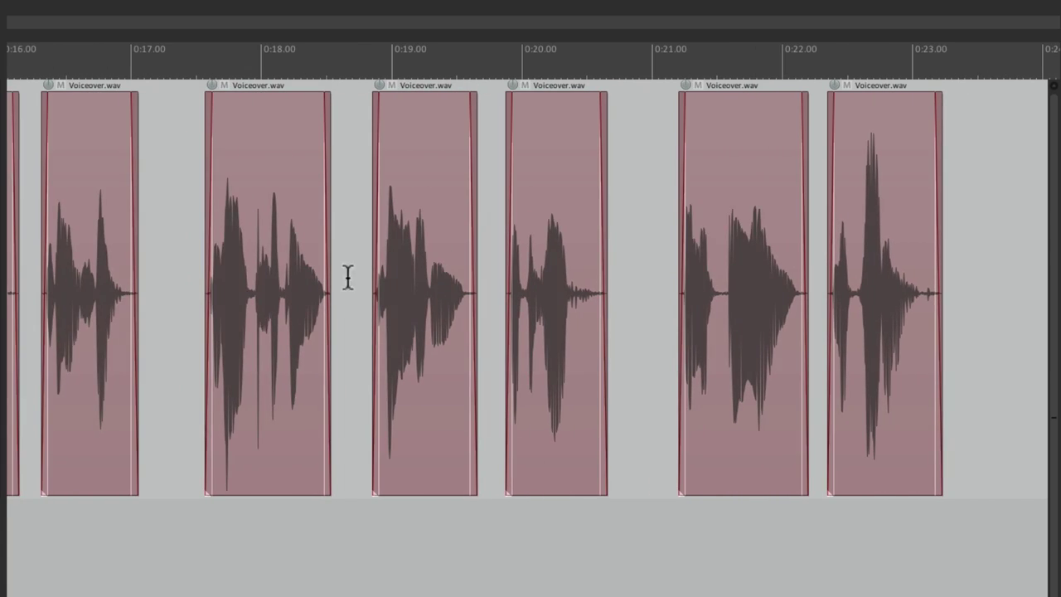
# Examine the spike near 0:17.98 in the clip starting near 0:17.57, and audition it from just before the clip
pyautogui.click(190, 274)
pyautogui.scroll(6, 223, 291)
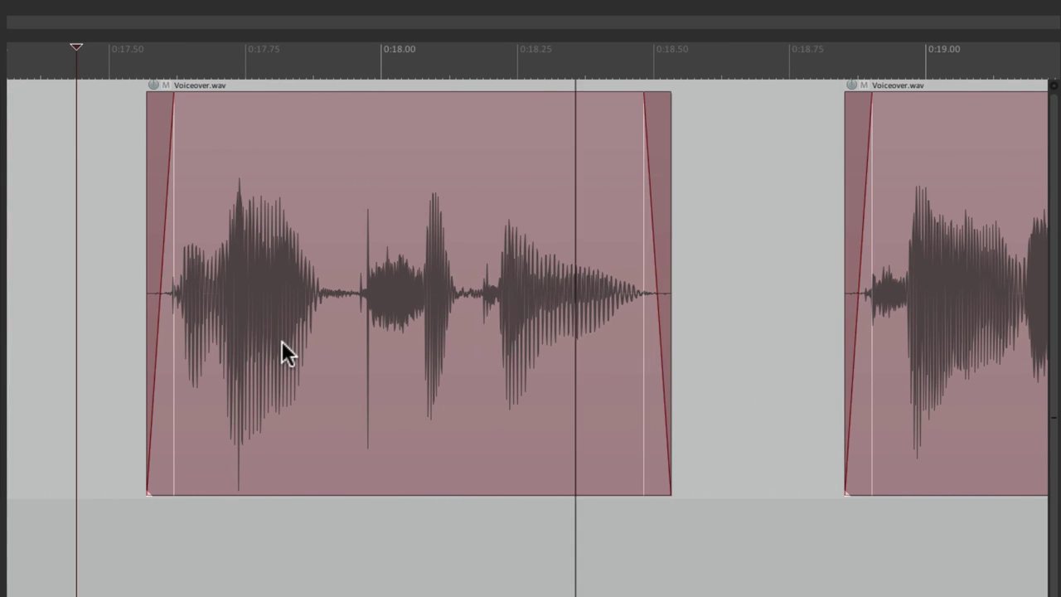
pyautogui.scroll(5, 366, 331)
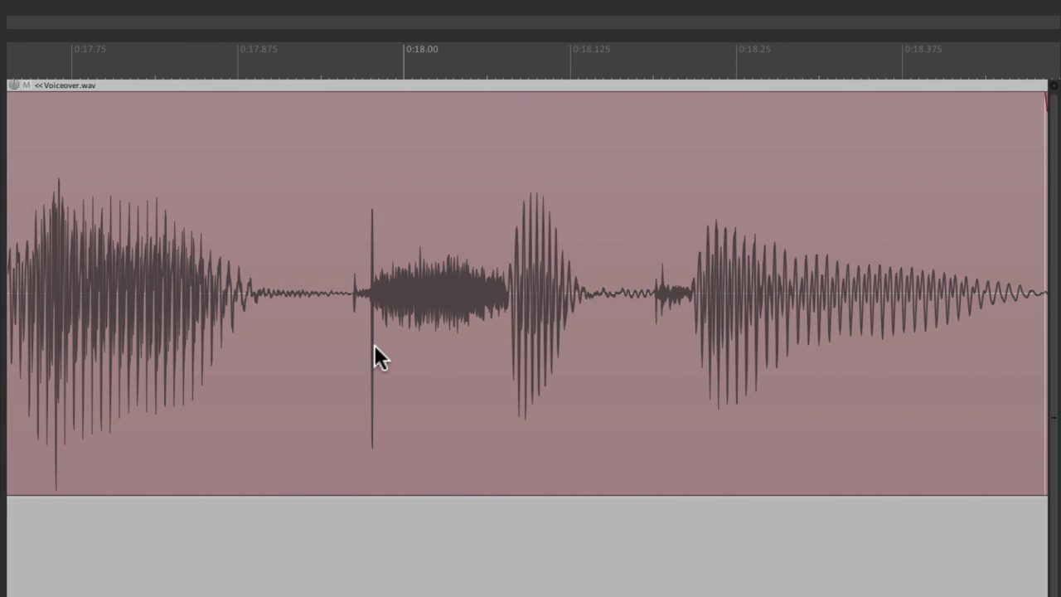
pyautogui.scroll(-6, 374, 347)
pyautogui.click(202, 289)
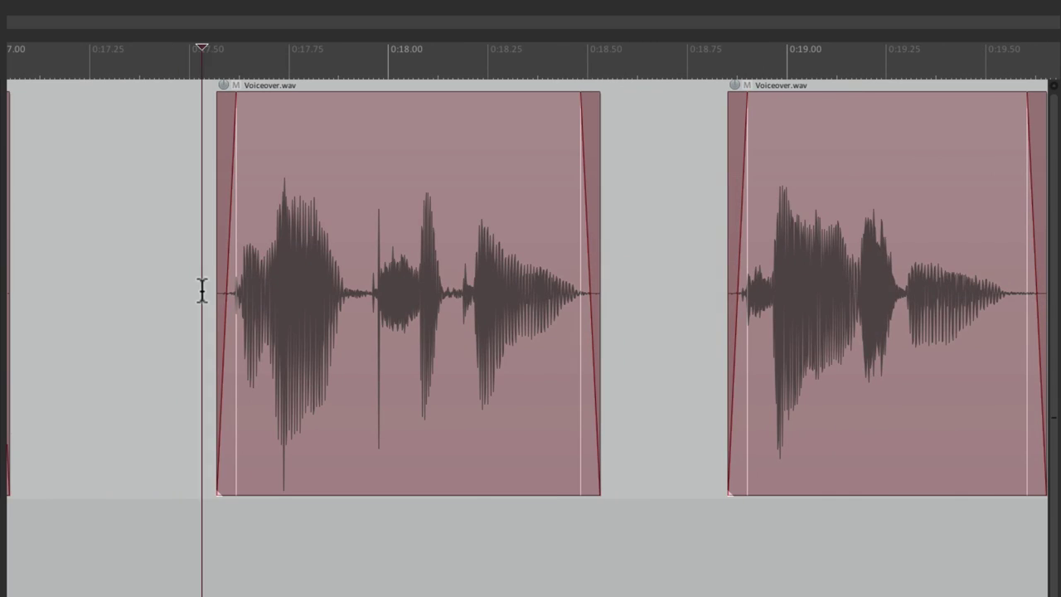
pyautogui.press('space')
# Set the automatic fade-in/fade-out length for new media items to 0:00.050 in the media item defaults
pyautogui.press('super+comma')
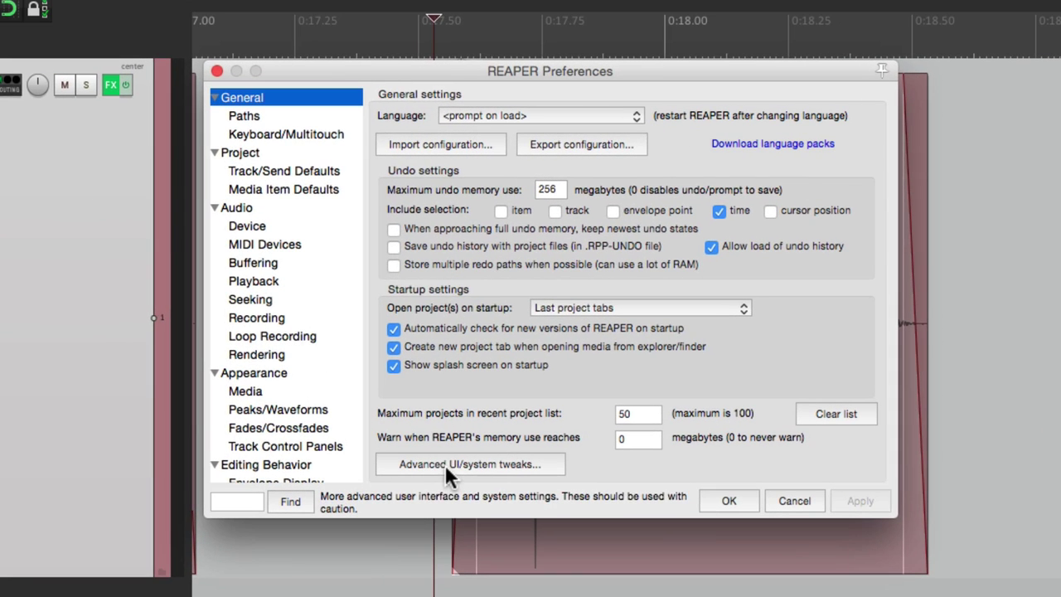
pyautogui.click(330, 192)
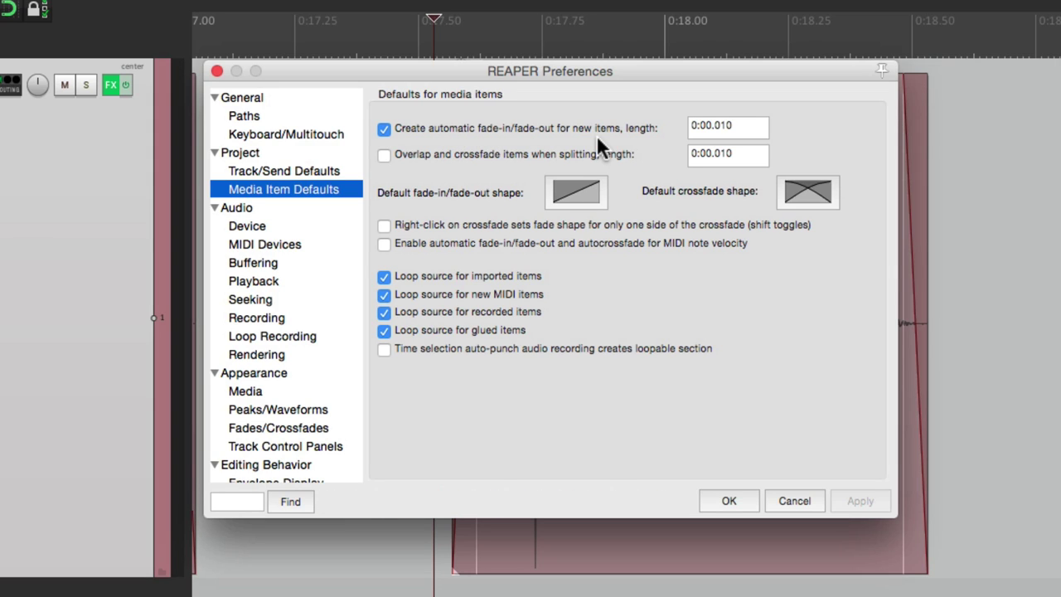
pyautogui.click(754, 128)
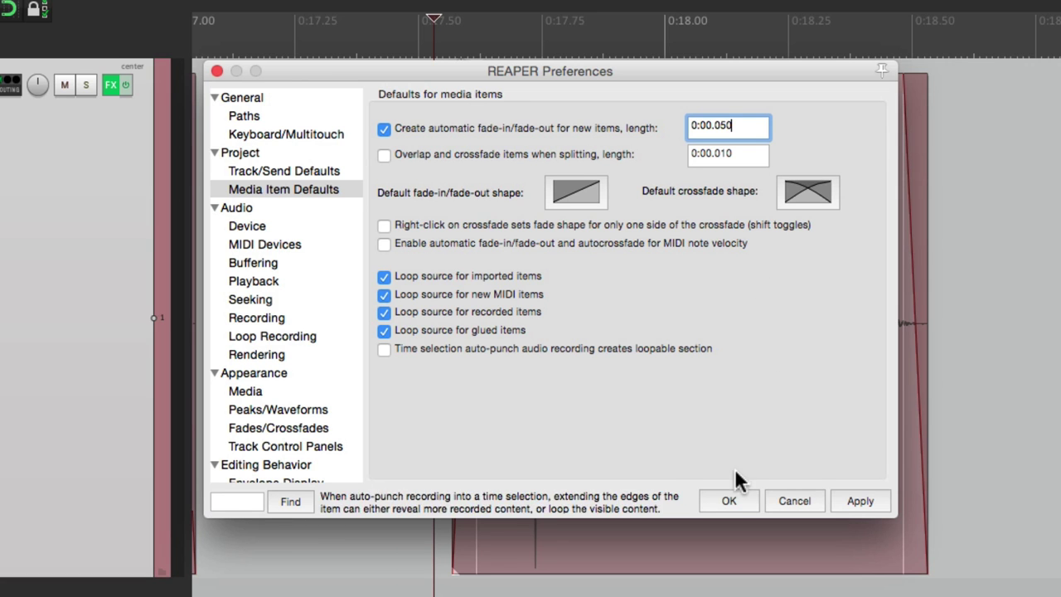
pyautogui.click(729, 499)
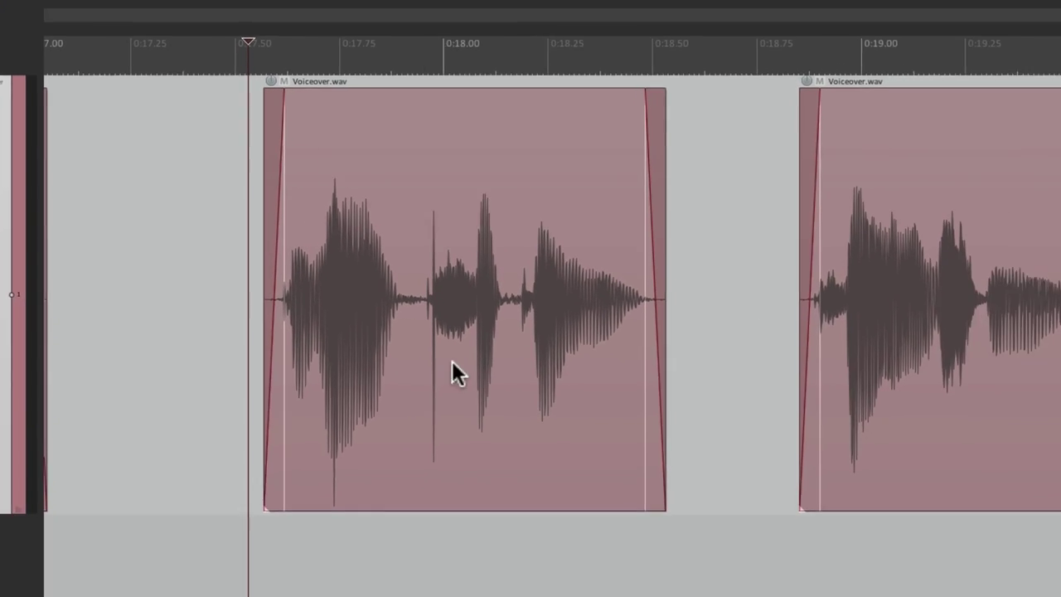
# Split the clip starting near 0:17.57 at about 0:17.972, just before the sharp spike
pyautogui.scroll(4, 452, 361)
pyautogui.scroll(3, 521, 412)
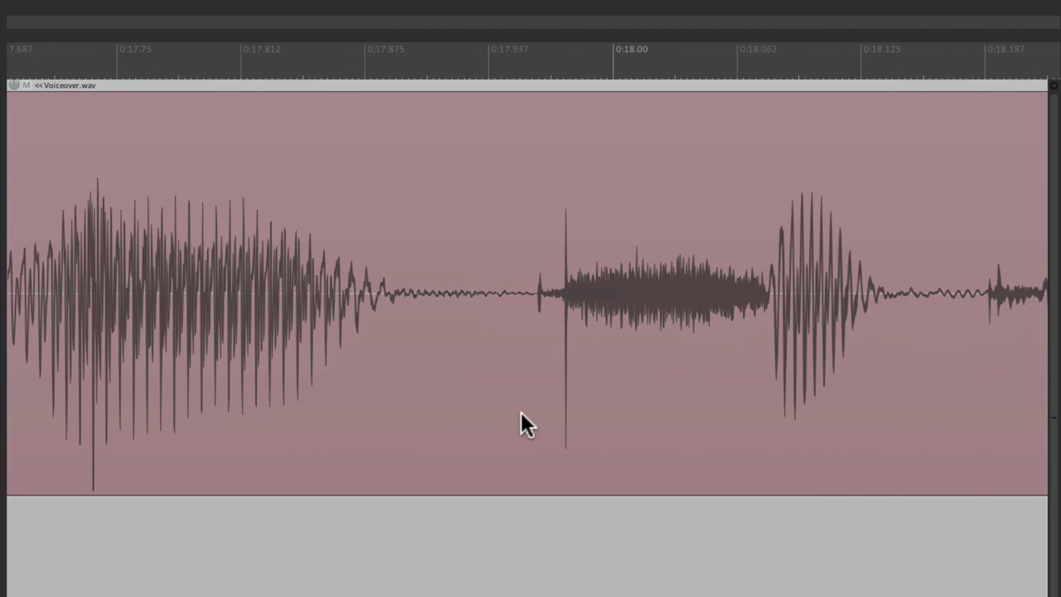
pyautogui.hscroll(3, 497, 412)
pyautogui.scroll(3, 366, 403)
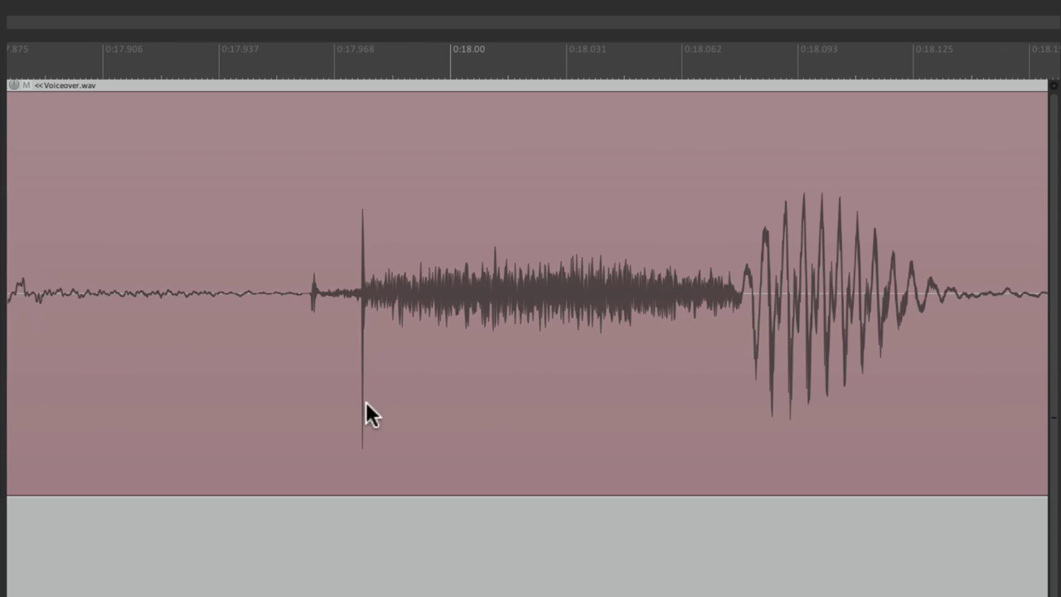
pyautogui.click(346, 303)
pyautogui.press('s')
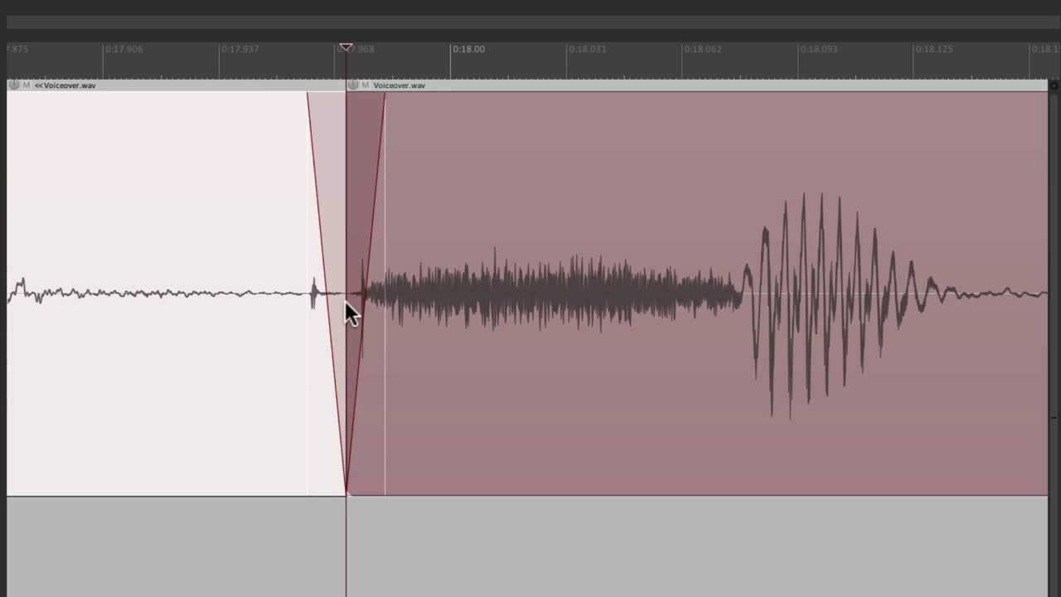
# Move the shared edge of the two split clips to about 0:17.974 to soften the spike, and play from just before the first clip
pyautogui.scroll(2, 349, 307)
pyautogui.press('shift')
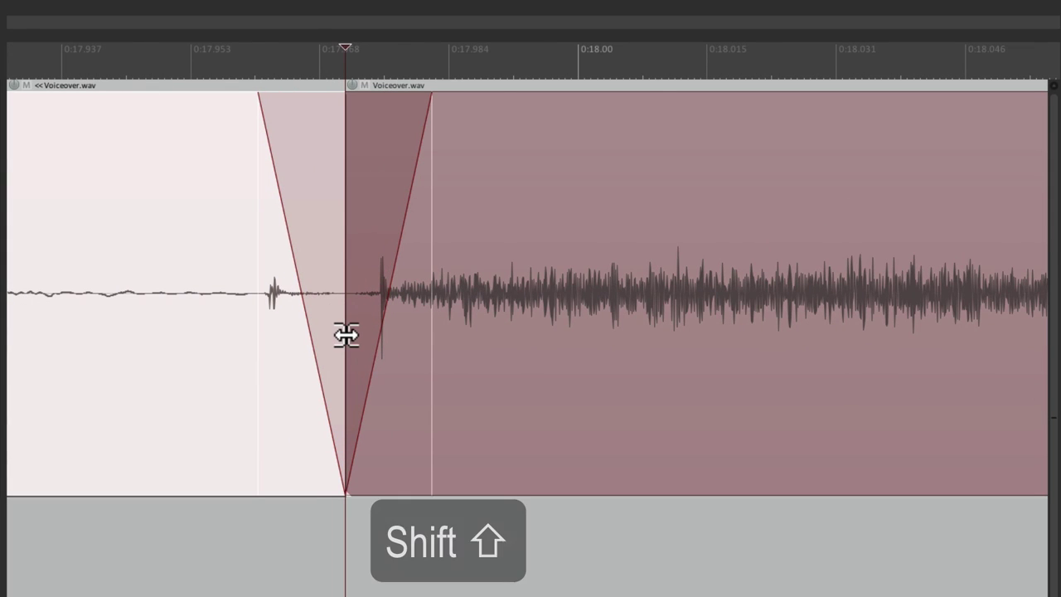
pyautogui.moveTo(345, 334); pyautogui.dragTo(372, 363)
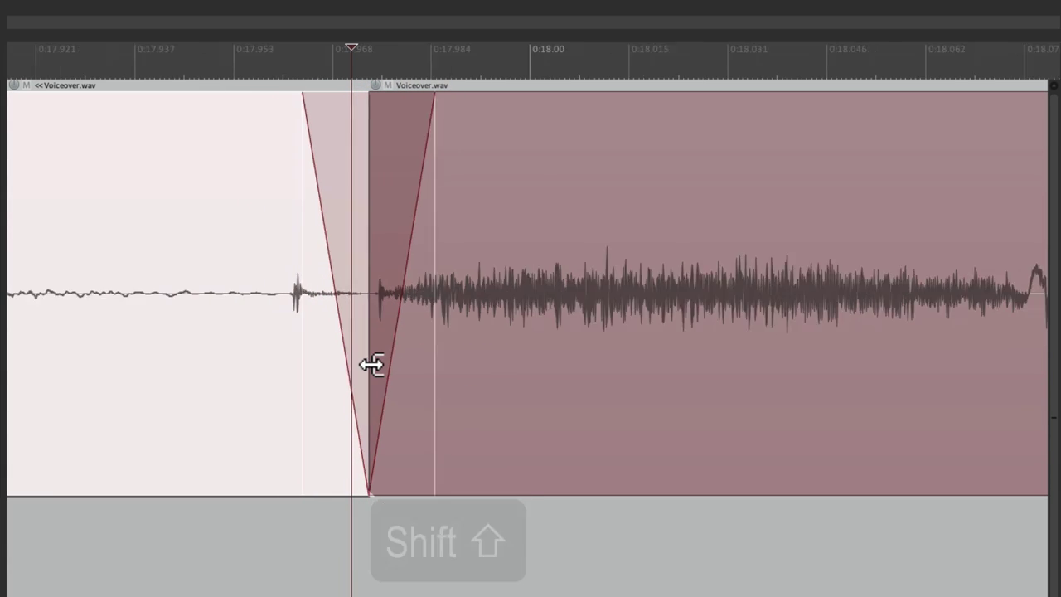
pyautogui.scroll(-10, 372, 362)
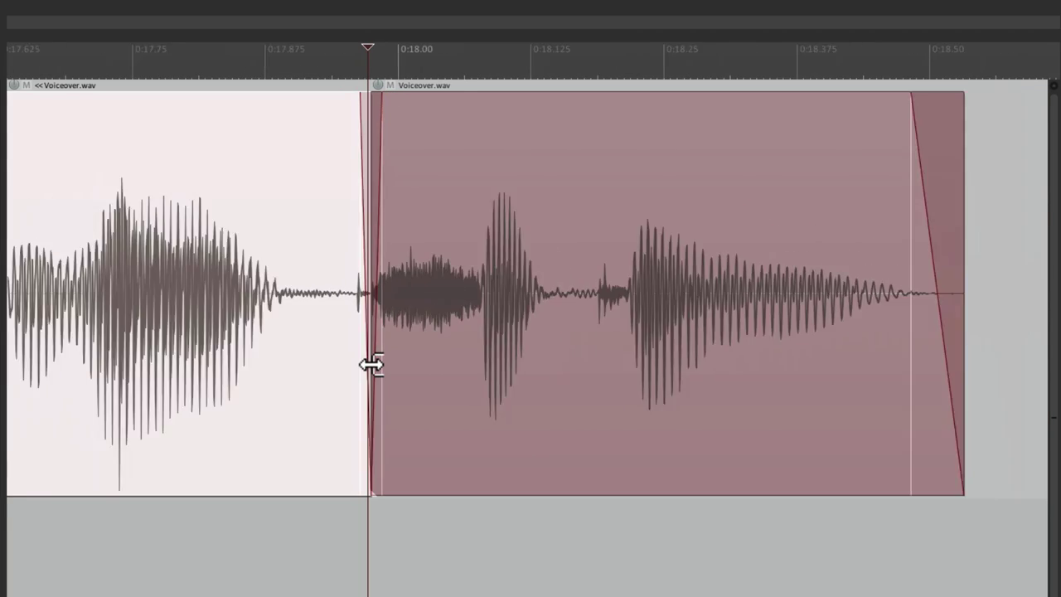
pyautogui.click(43, 265)
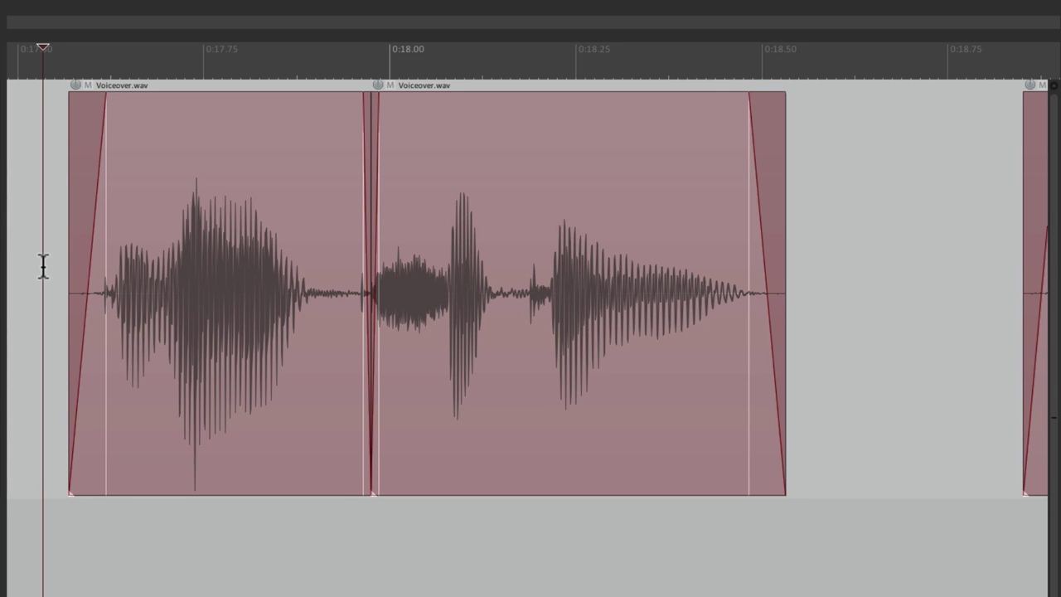
pyautogui.press('space')
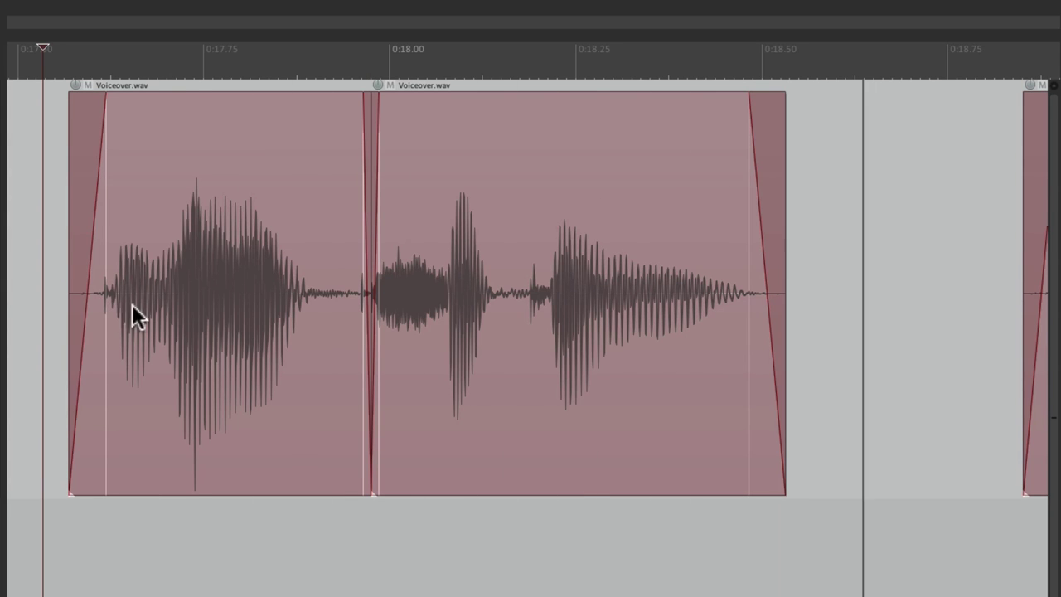
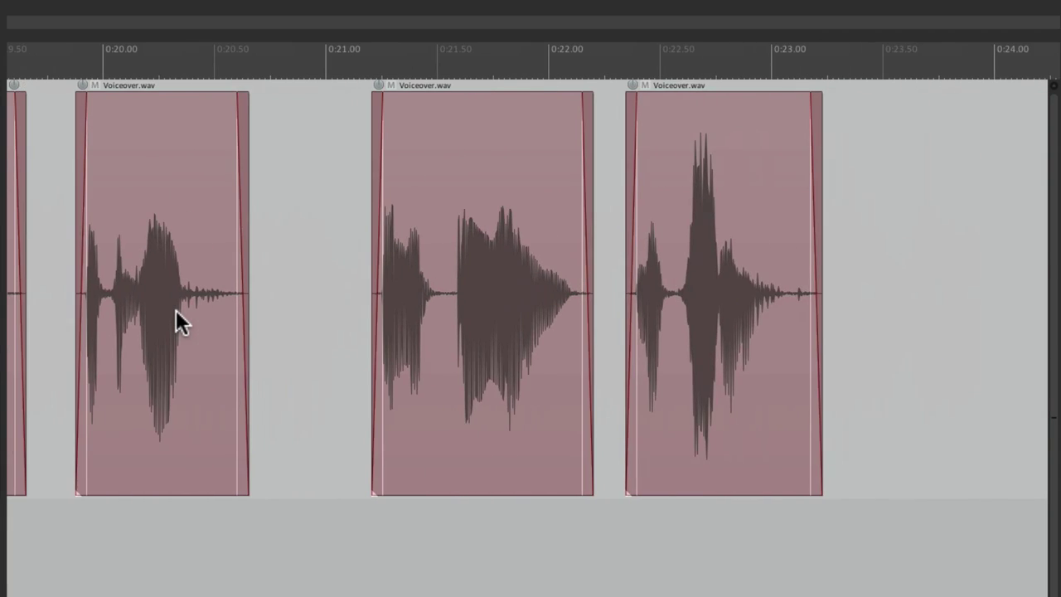
# Split the clip starting near 0:21.2 at about 0:21.59, right before the abrupt start of its second sound
pyautogui.click(79, 288)
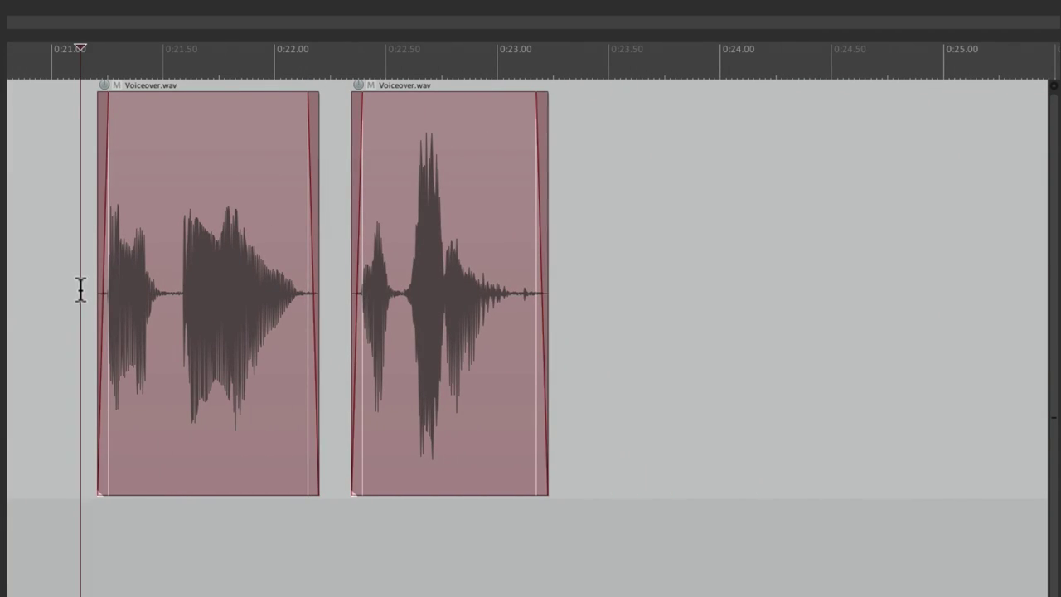
pyautogui.scroll(5, 81, 286)
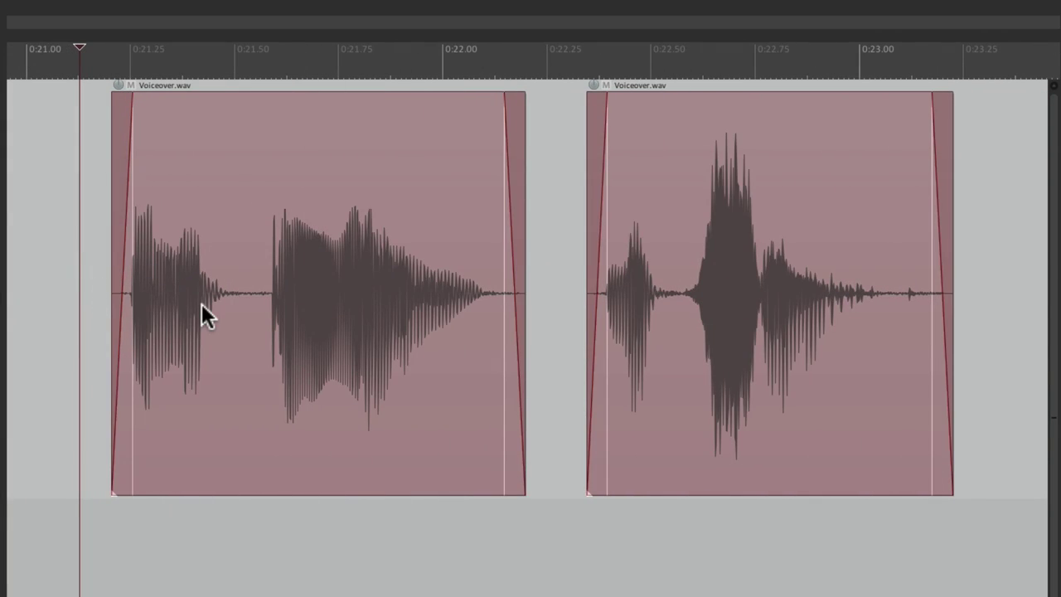
pyautogui.scroll(3, 202, 303)
pyautogui.scroll(5, 383, 308)
pyautogui.scroll(-2, 315, 325)
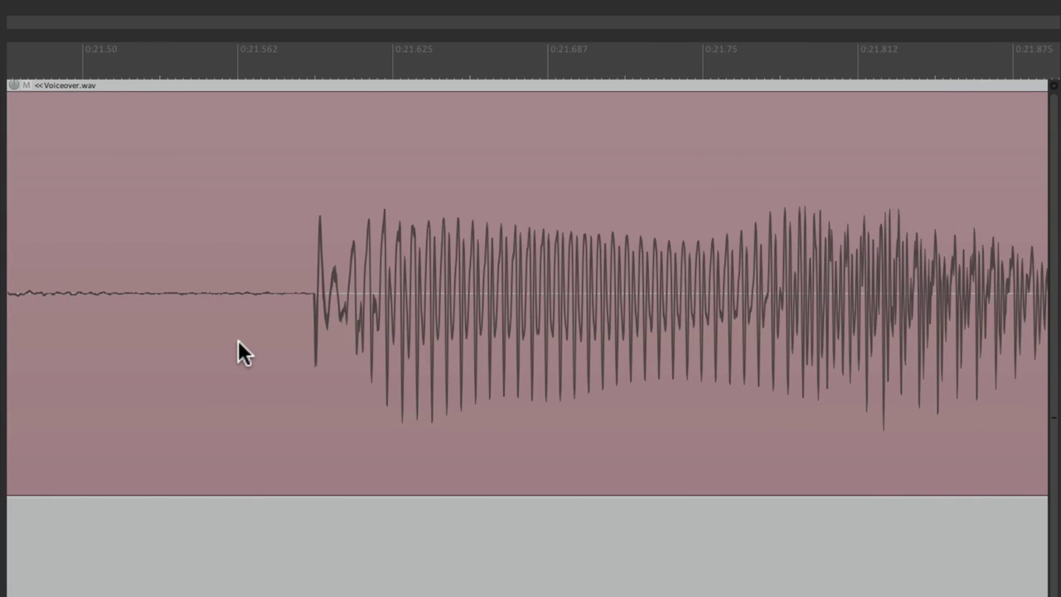
pyautogui.scroll(5, 256, 343)
pyautogui.hscroll(1, 316, 356)
pyautogui.click(343, 321)
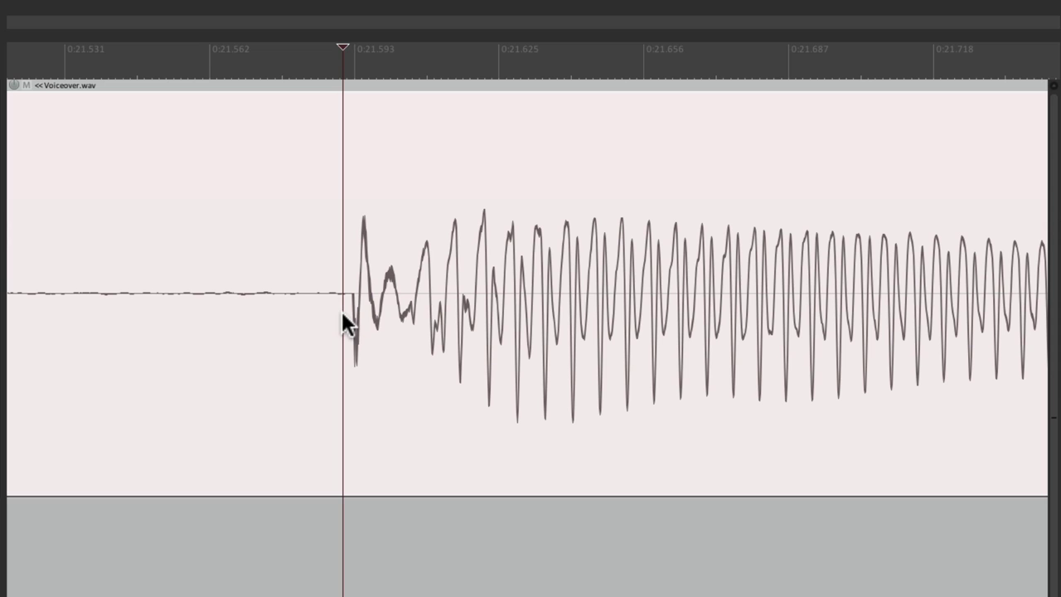
pyautogui.hotkey('ctrl', 'k')
# Move the new shared edge slightly earlier to about 0:21.589, lengthen the second clip's fade-in to about 24 ms, and audition the edit
pyautogui.moveTo(342, 315)
pyautogui.mouseDown()
pyautogui.moveTo(360, 315)
pyautogui.moveTo(335, 320)
pyautogui.mouseUp()
pyautogui.moveTo(380, 125); pyautogui.dragTo(446, 123)
pyautogui.scroll(-8, 443, 219)
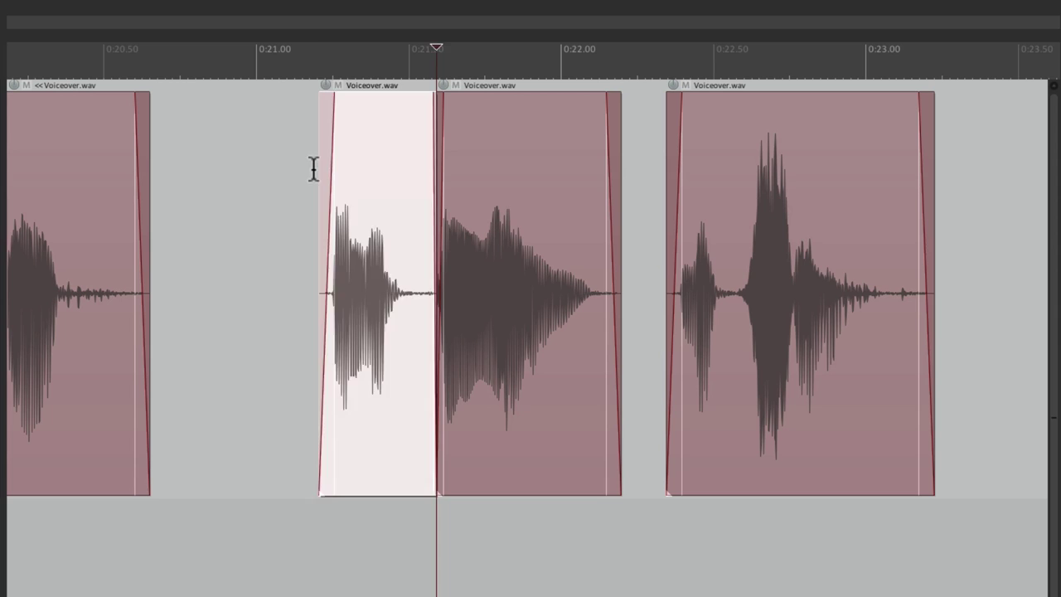
pyautogui.click(312, 168)
pyautogui.press('space')
# Shift the shared edge of the two clips to about 0:21.586, replay from about 0:21.1, and review the edited clips
pyautogui.scroll(3, 431, 220)
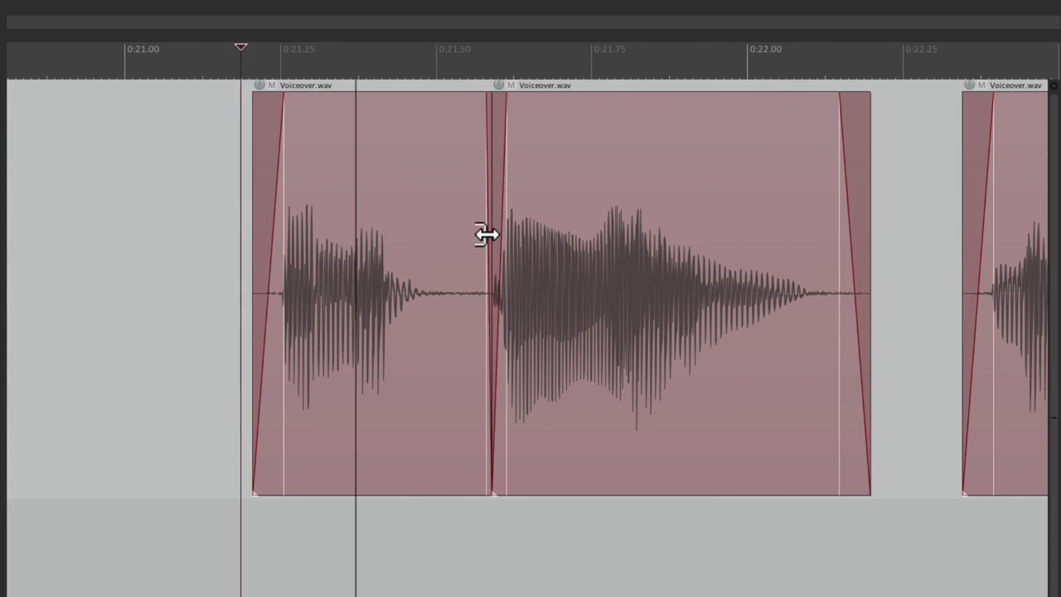
pyautogui.scroll(2, 486, 235)
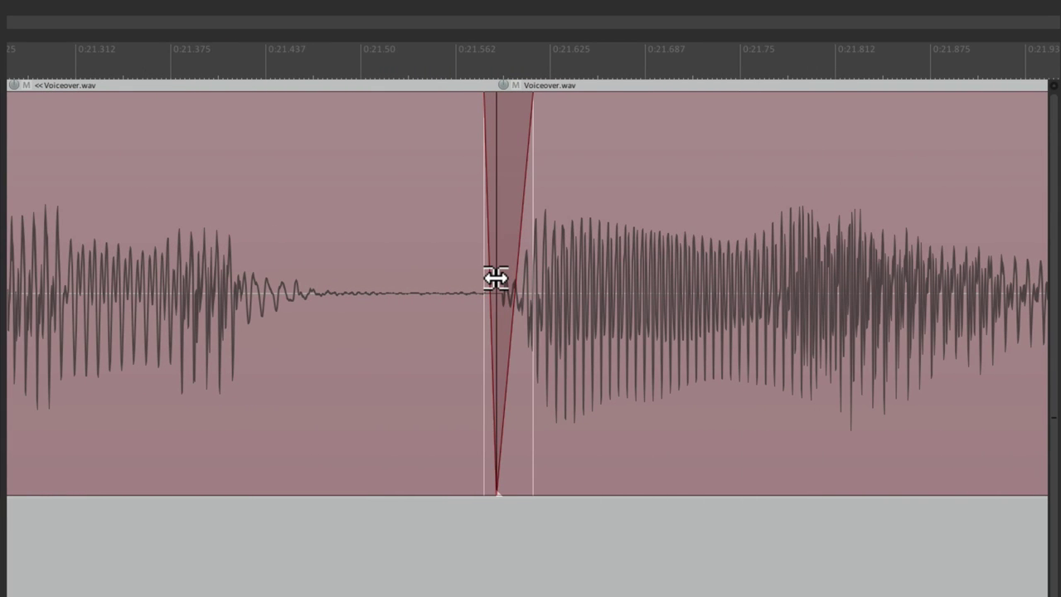
pyautogui.moveTo(495, 278); pyautogui.dragTo(490, 279)
pyautogui.click(229, 315)
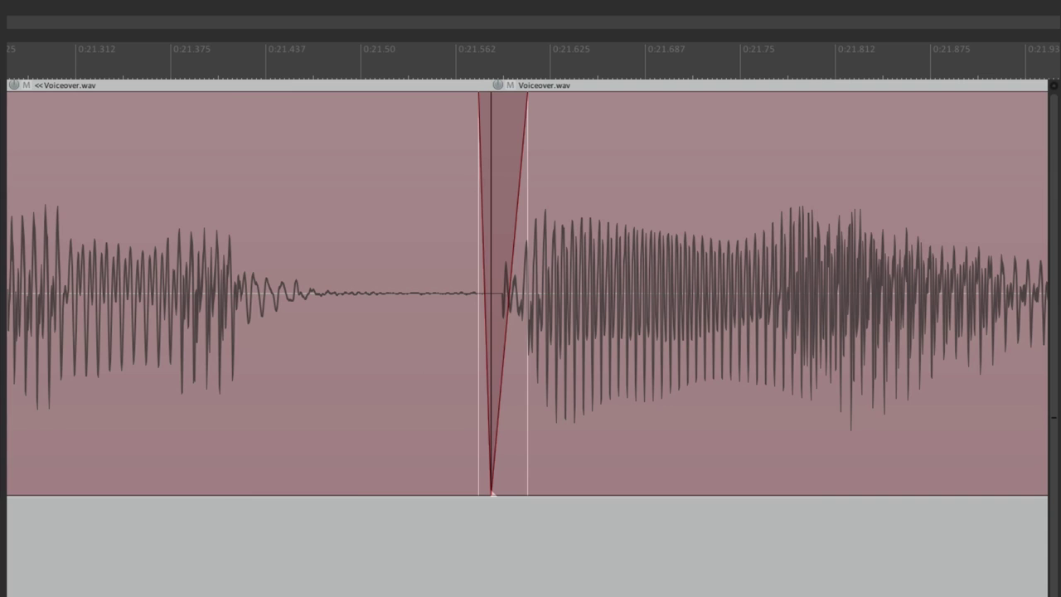
pyautogui.scroll(-3, 281, 305)
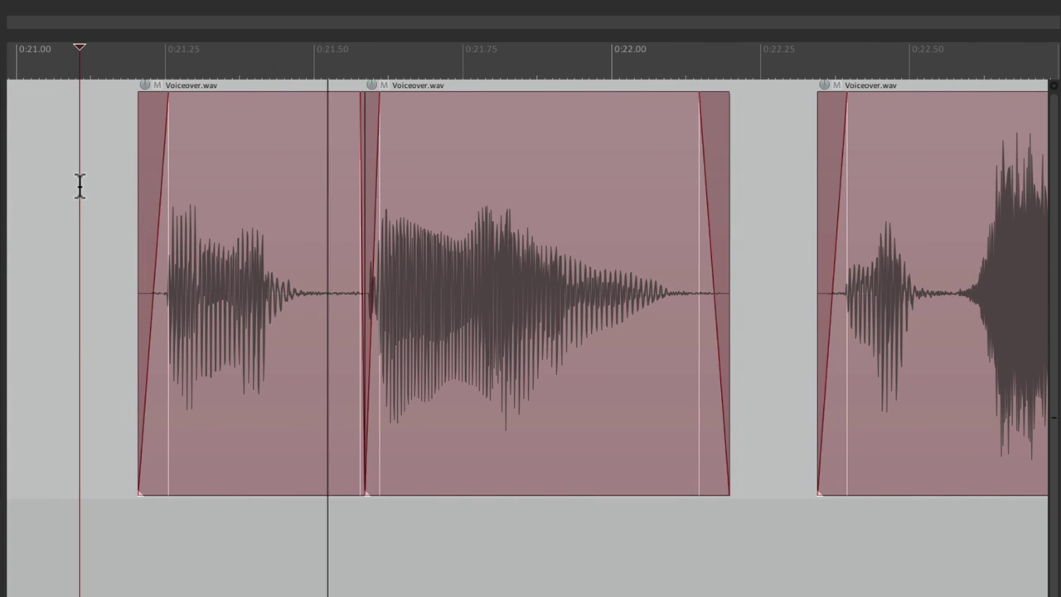
pyautogui.scroll(-3, 232, 230)
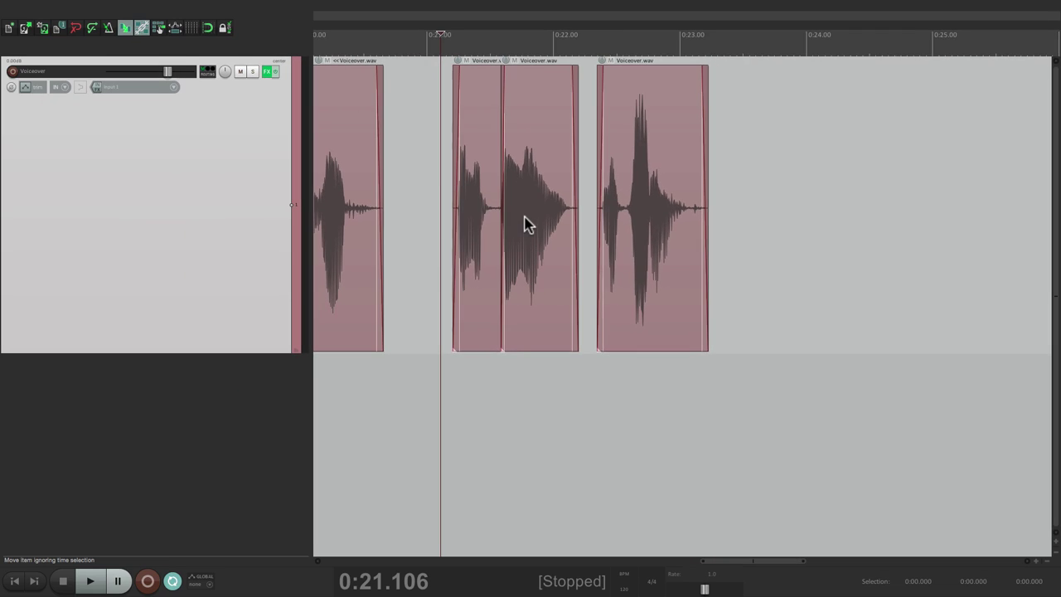
pyautogui.hscroll(-5, 309, 249)
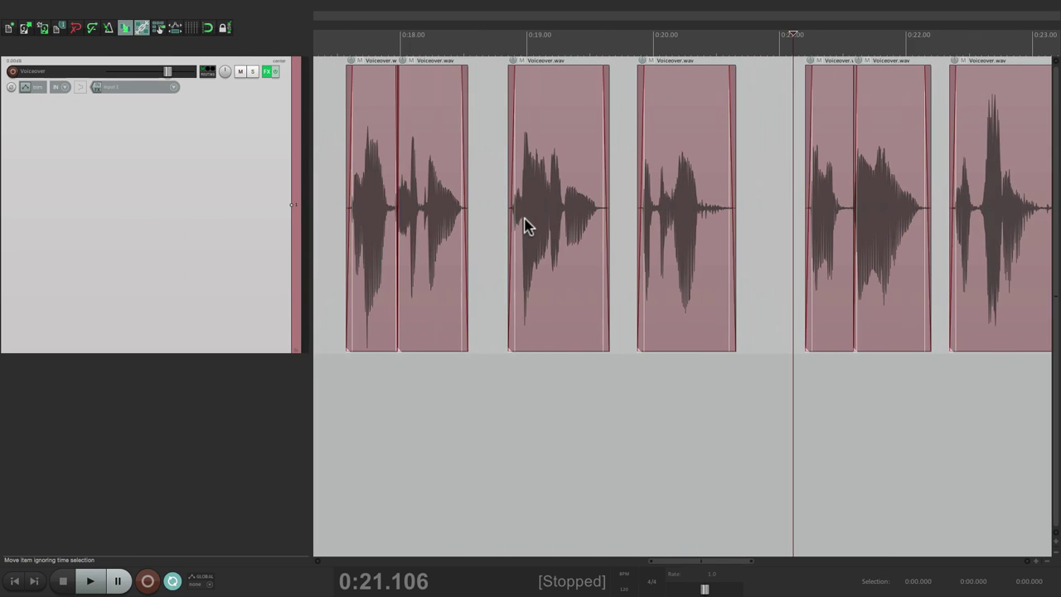
pyautogui.scroll(-4, 524, 225)
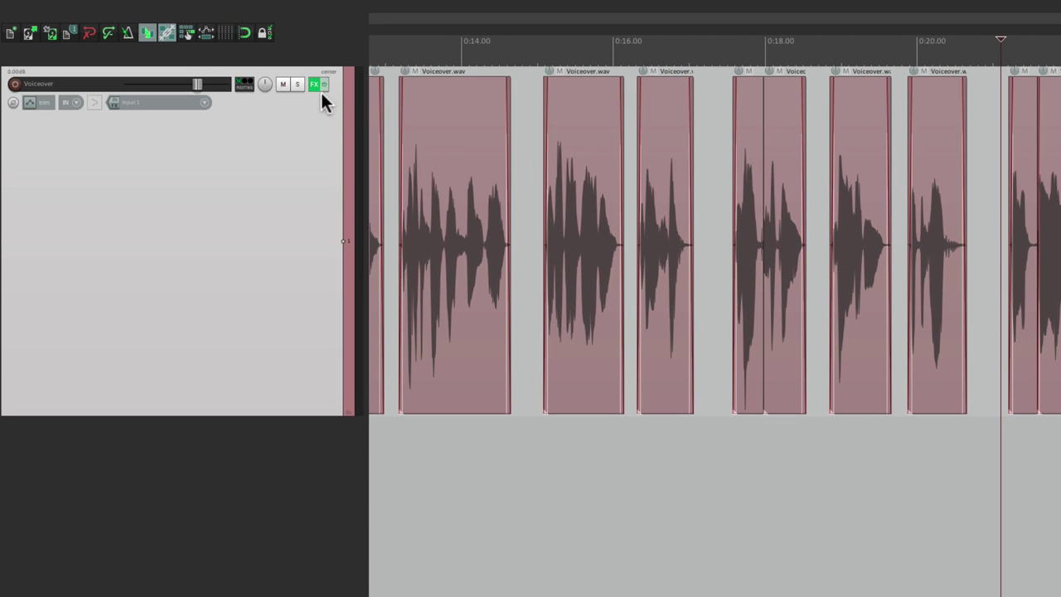
# Add the JS: 3-Band Splitter to the Voiceover track's effects chain, after ReaFir
pyautogui.click(315, 84)
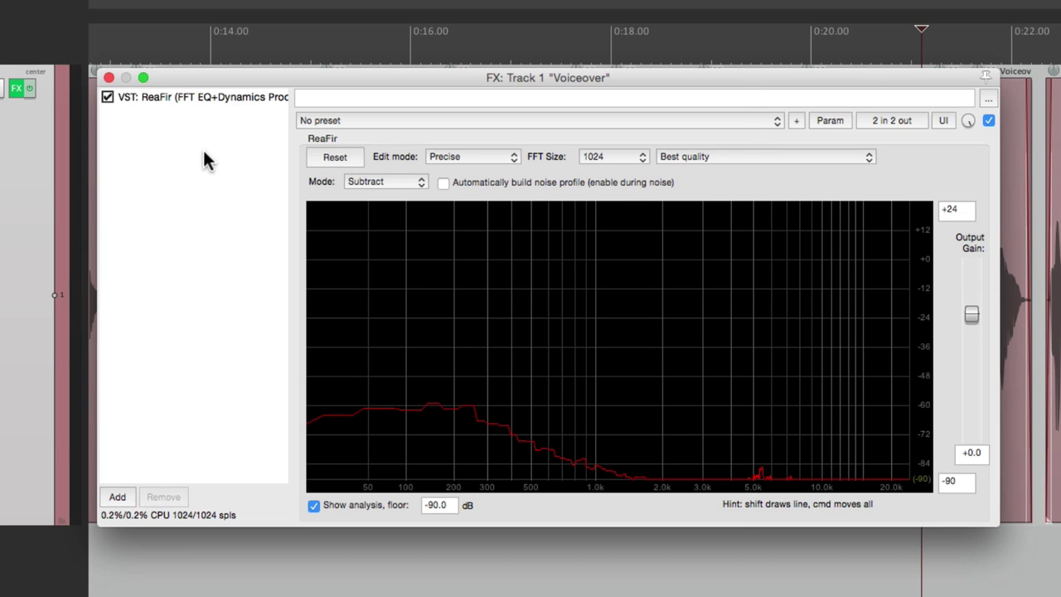
pyautogui.doubleClick(208, 160)
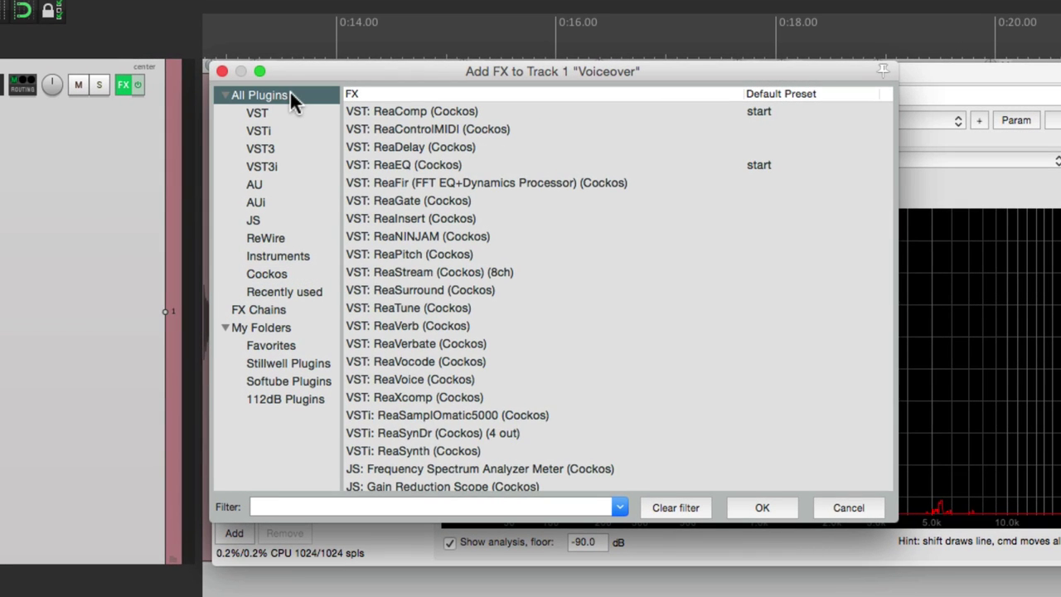
pyautogui.scroll(-10, 398, 331)
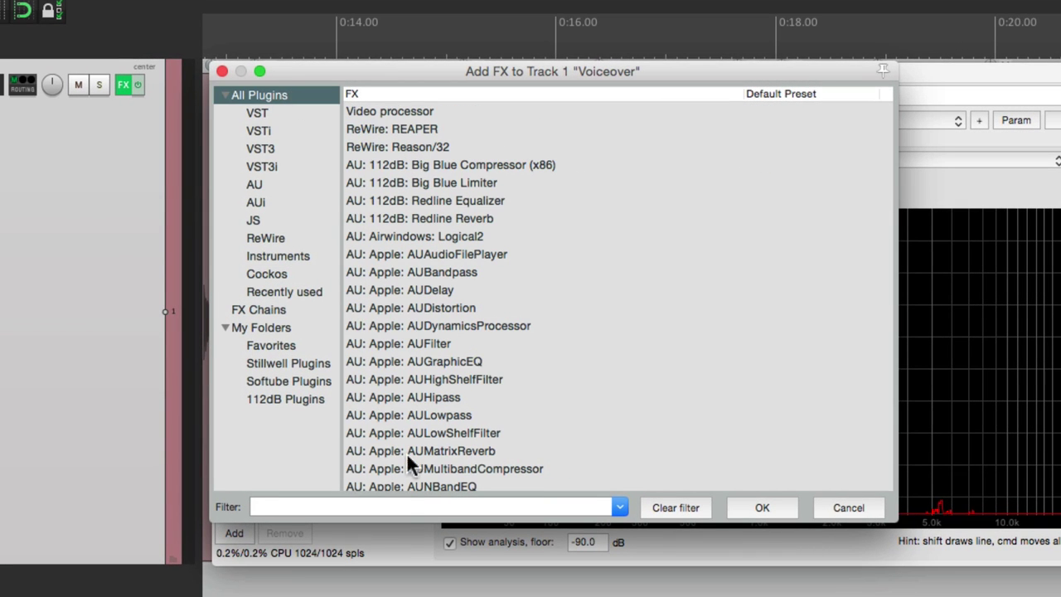
pyautogui.click(395, 507)
pyautogui.write('splitter')
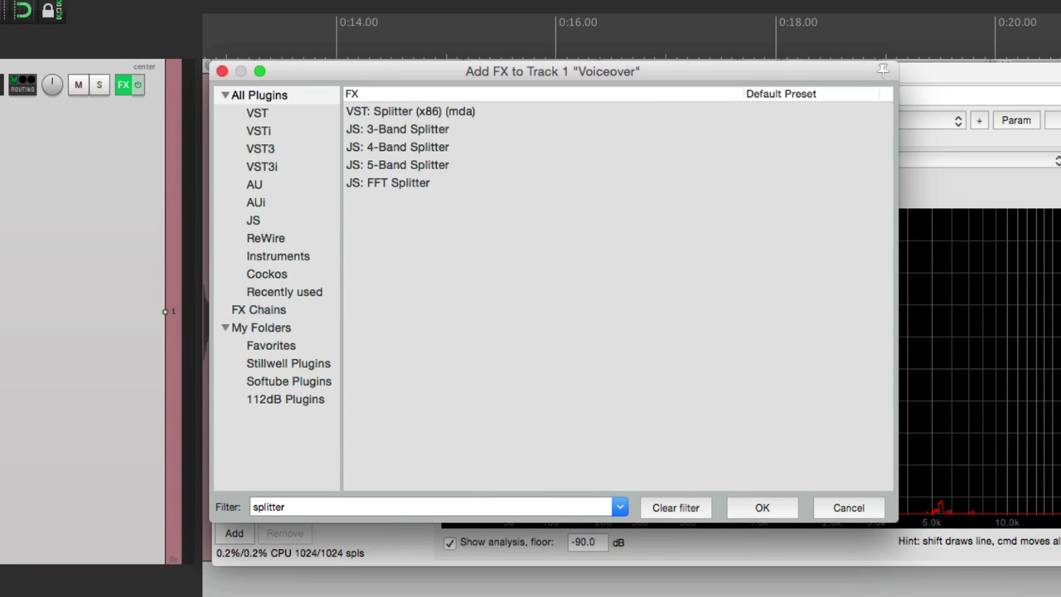
pyautogui.click(463, 130)
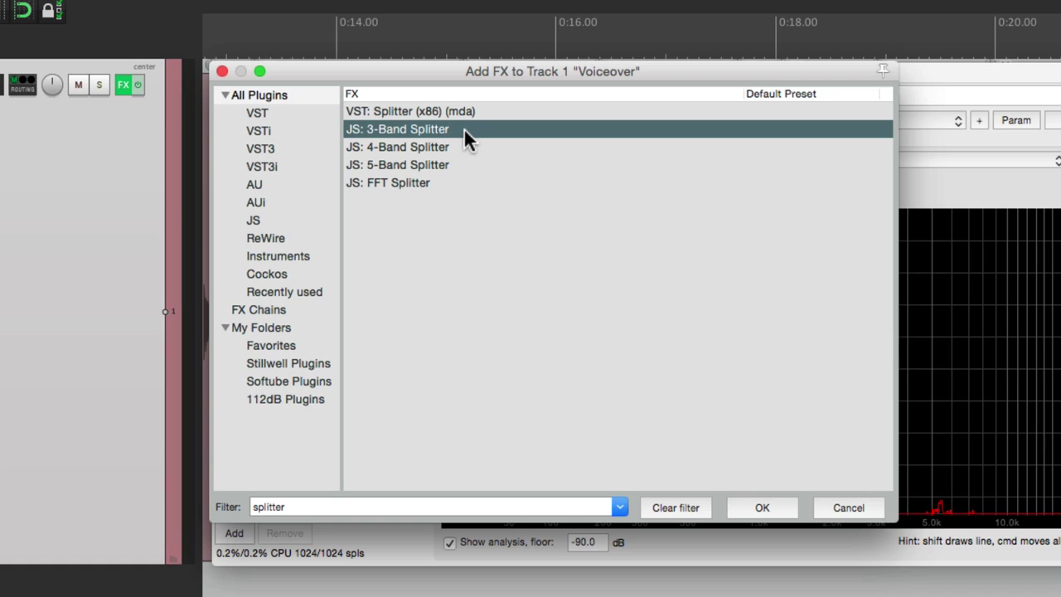
pyautogui.doubleClick(463, 127)
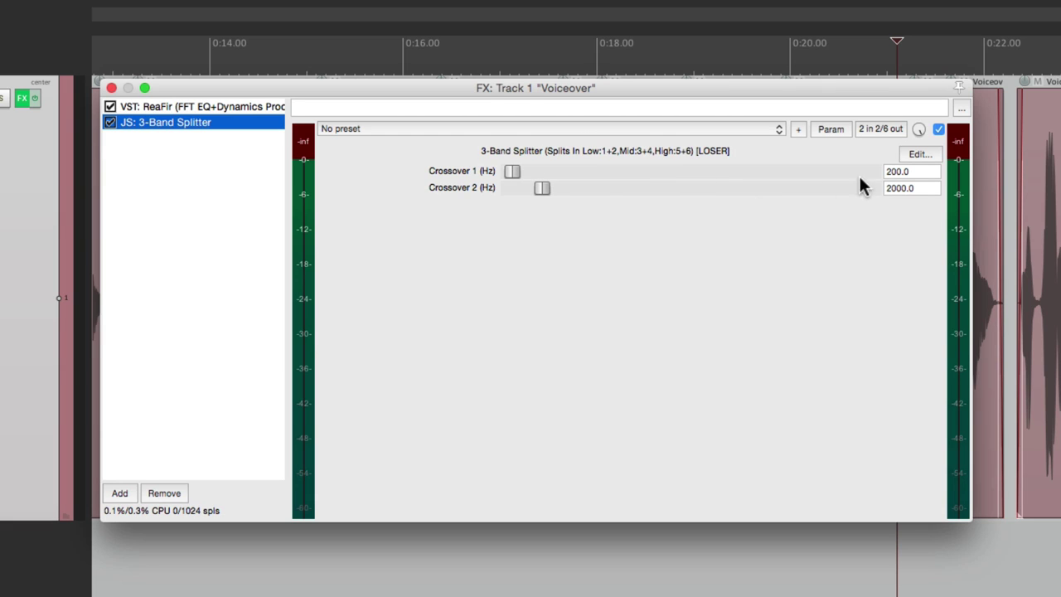
# Set the 3-Band Splitter's first crossover to 120 Hz and its second crossover to about 4762 Hz
pyautogui.click(911, 170)
pyautogui.write('120')
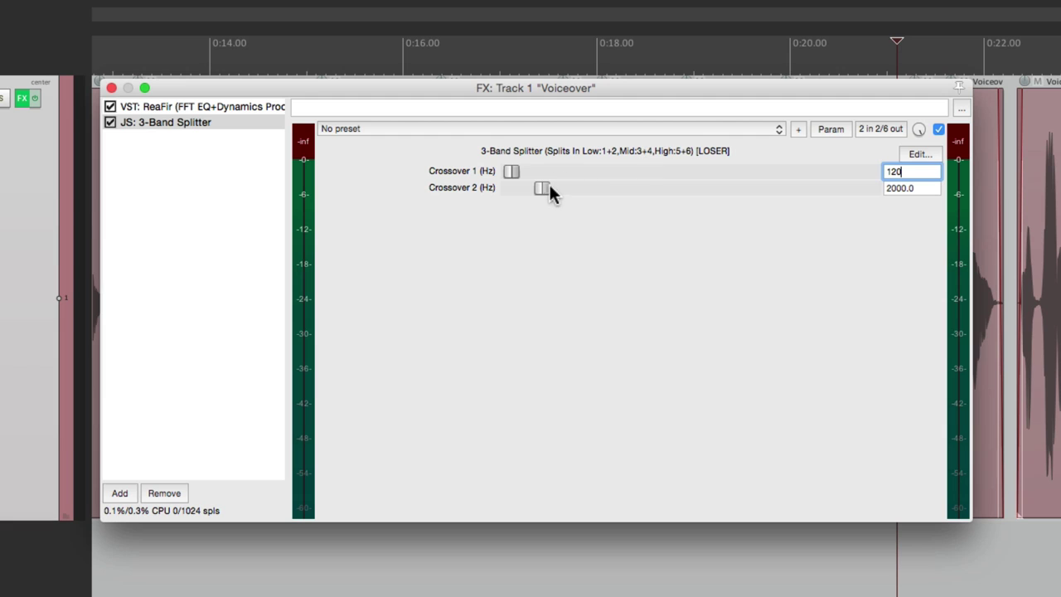
pyautogui.moveTo(551, 188); pyautogui.dragTo(588, 189)
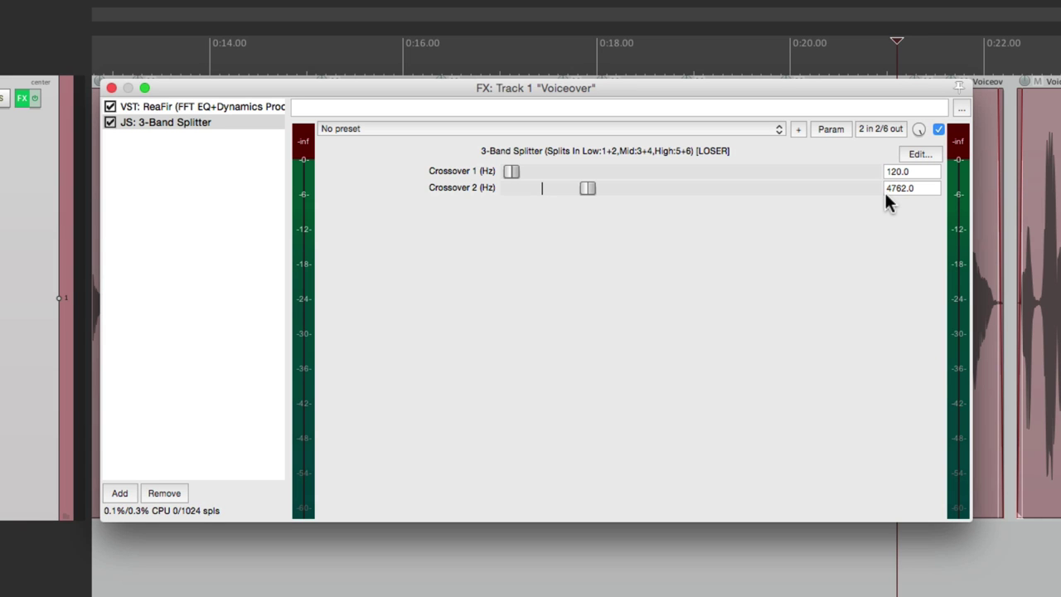
# Expand the splitter's pin routing to six track channels so the mid band feeds channels 3–4 and the high band feeds 5–6
pyautogui.click(876, 130)
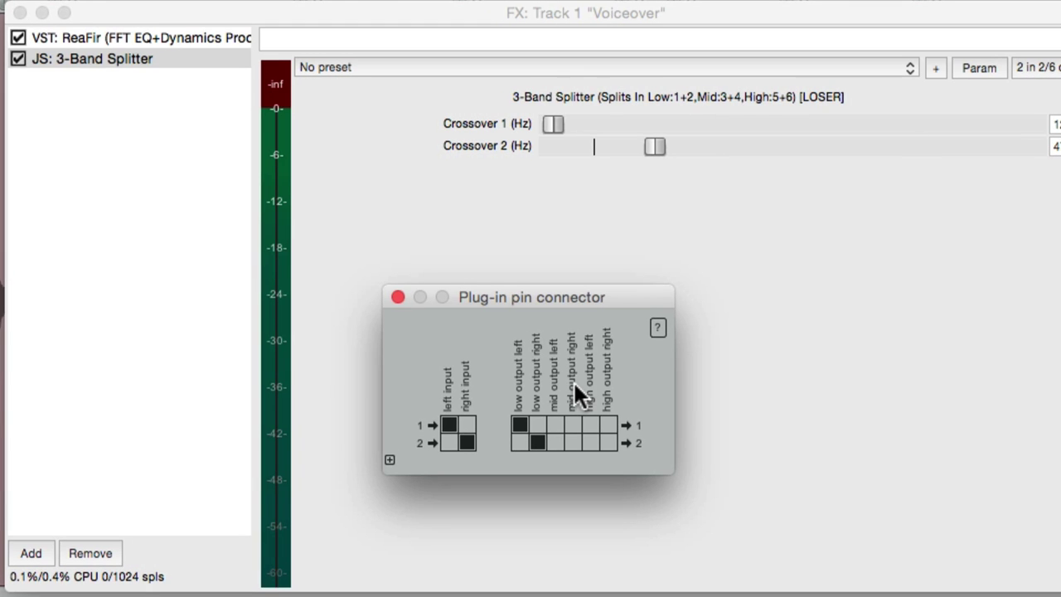
pyautogui.click(390, 460)
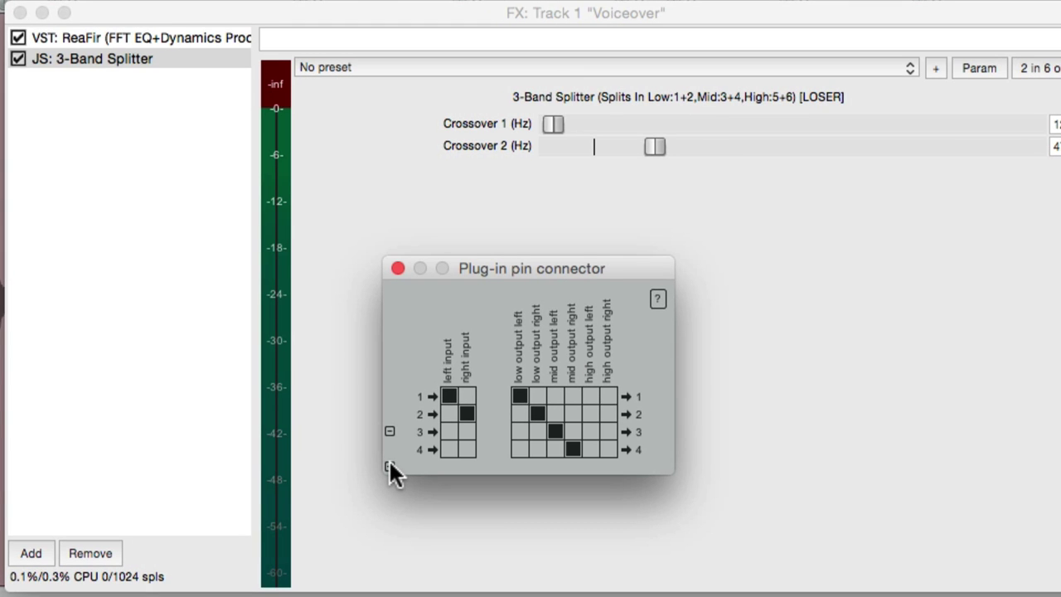
pyautogui.click(389, 462)
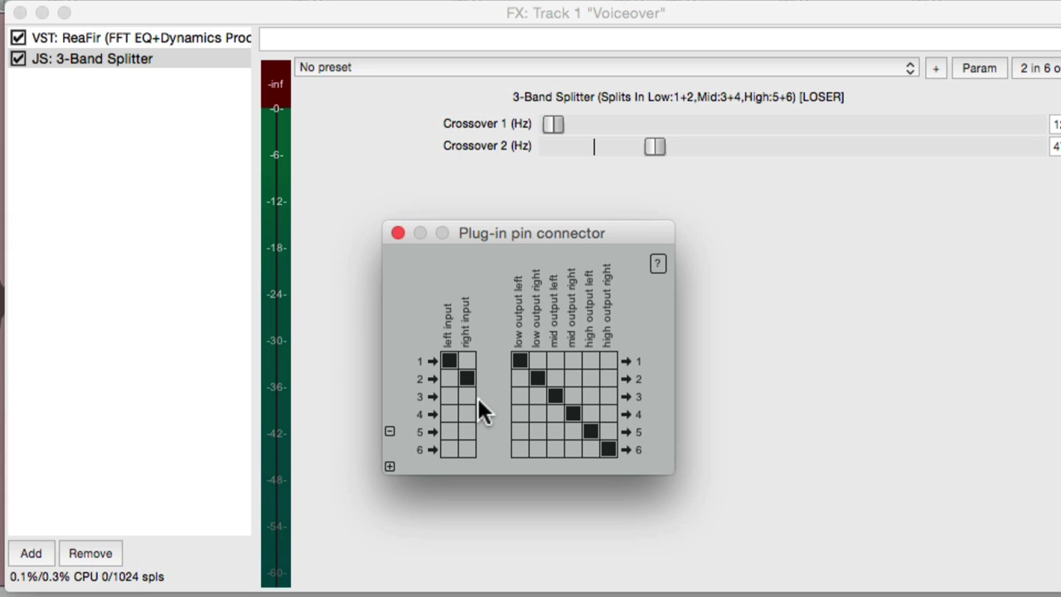
pyautogui.click(465, 377)
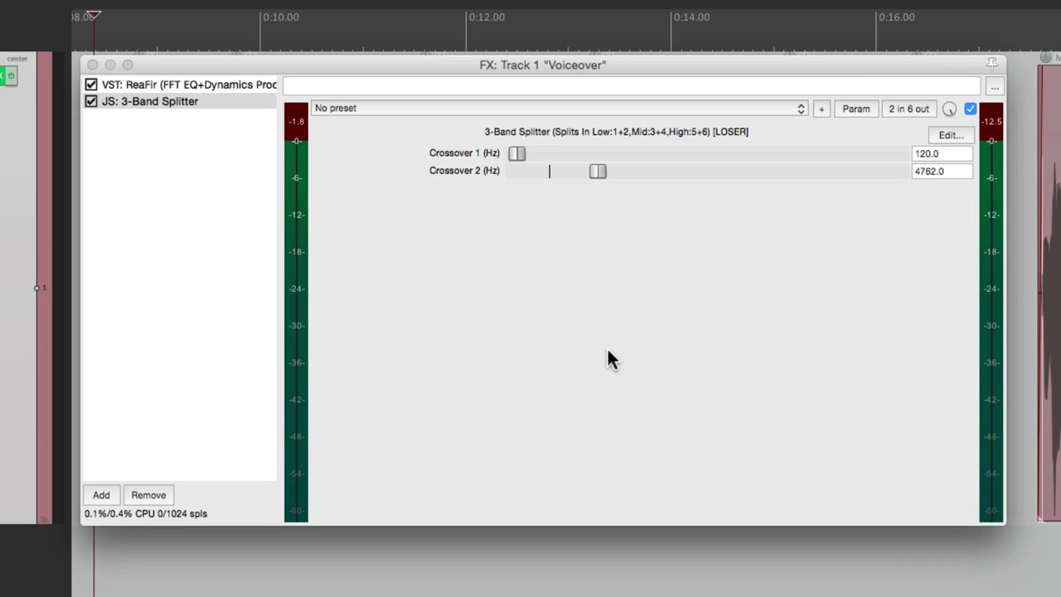
# Add the JS: 3-Band Joiner after the splitter and check its six-channel pin routing
pyautogui.doubleClick(172, 230)
pyautogui.write('joiner')
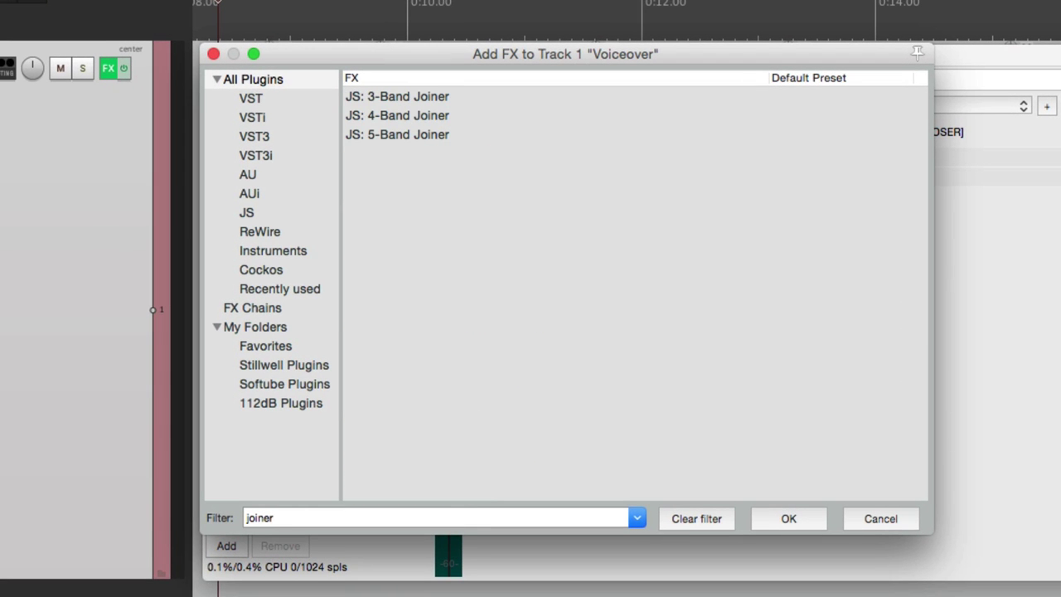
pyautogui.click(446, 97)
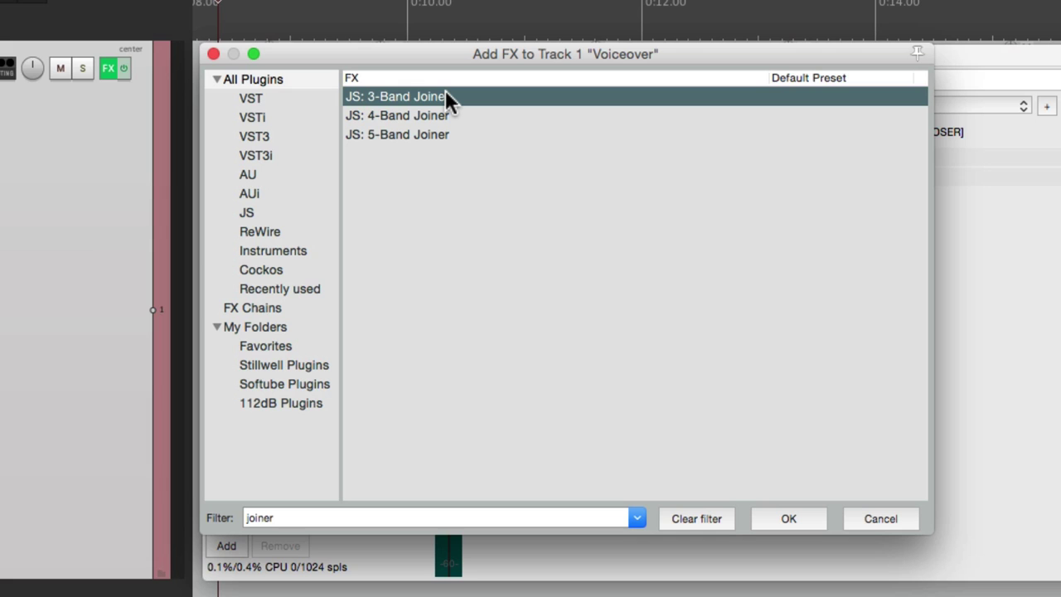
pyautogui.doubleClick(445, 97)
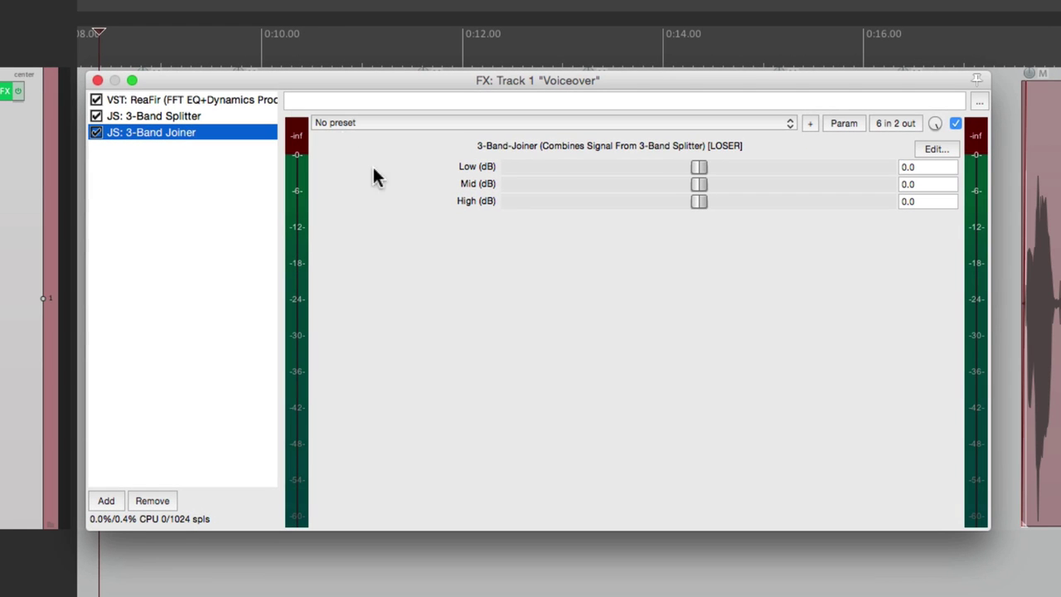
pyautogui.click(897, 123)
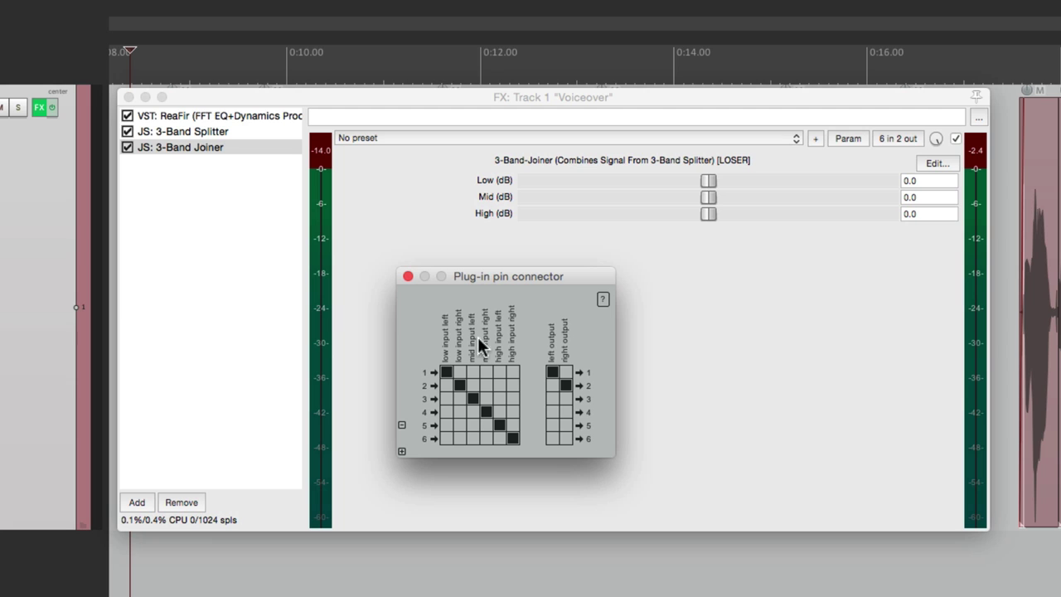
pyautogui.click(407, 276)
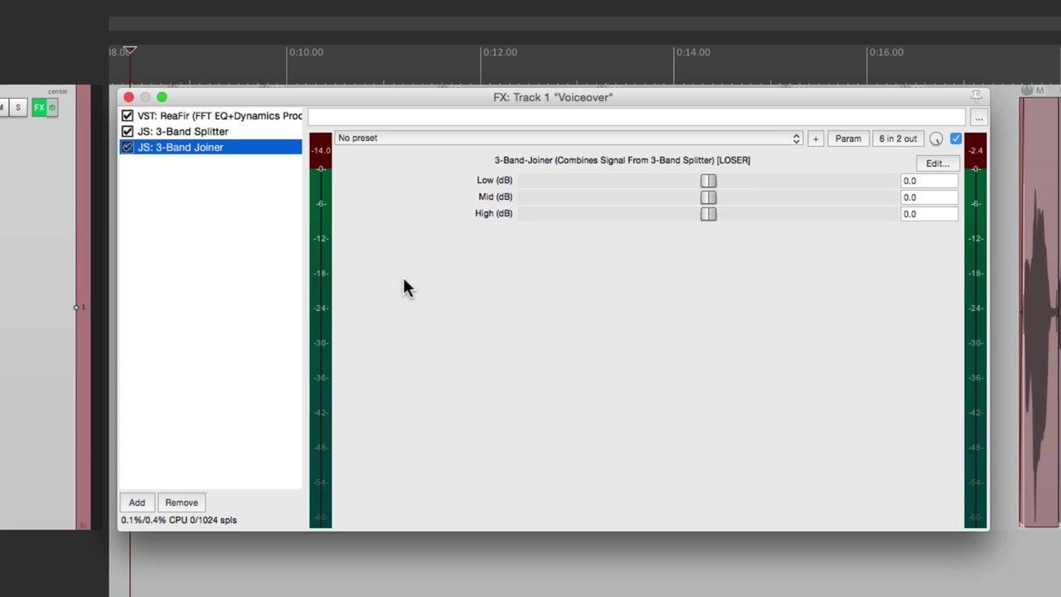
# Add the Cockos ReaComp compressor and place it between the 3-Band Splitter and the 3-Band Joiner
pyautogui.doubleClick(212, 239)
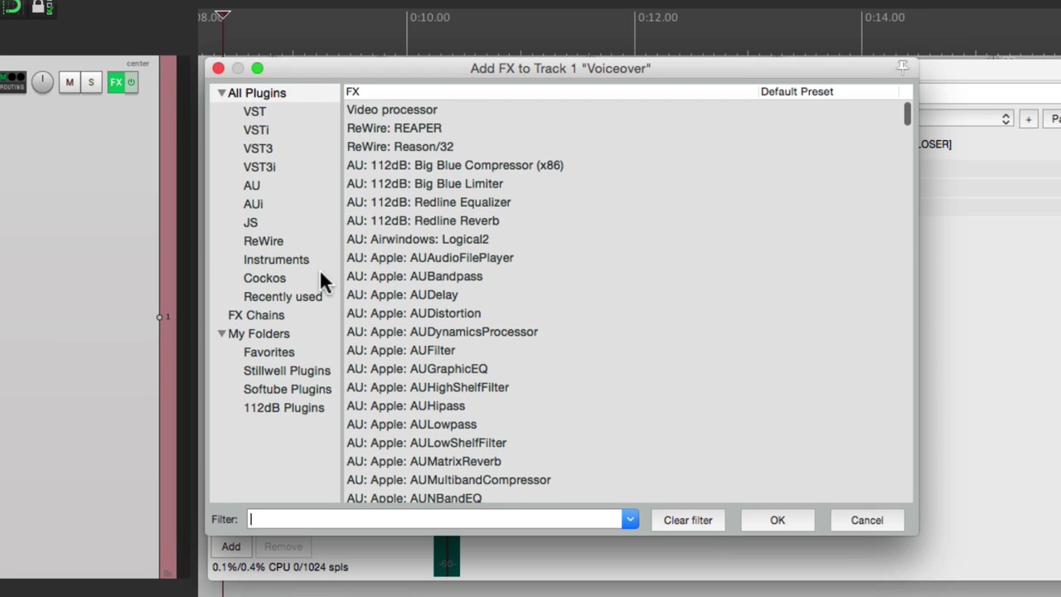
pyautogui.click(317, 278)
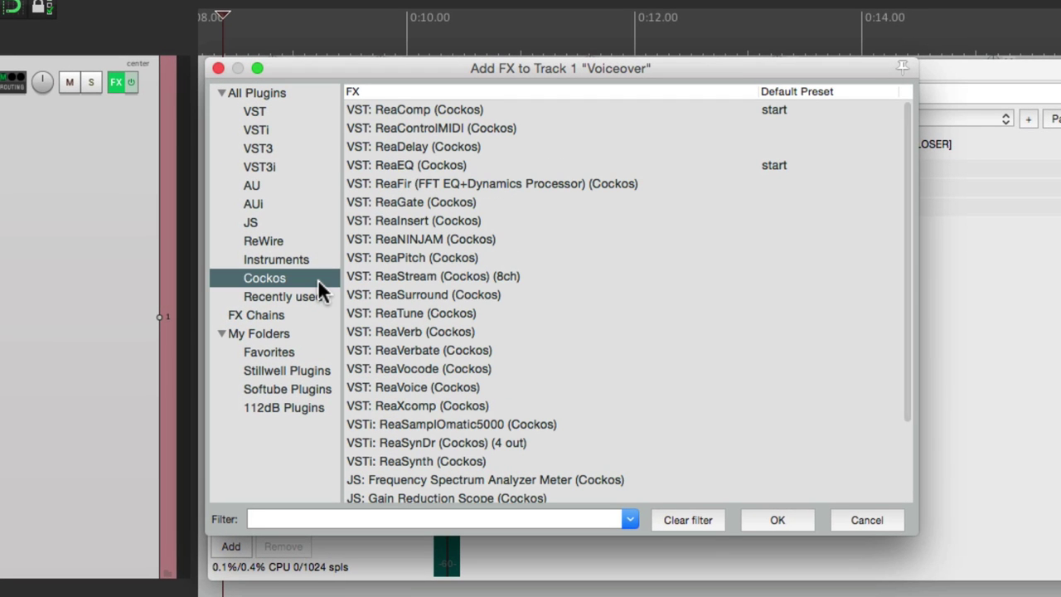
pyautogui.click(432, 111)
pyautogui.doubleClick(431, 111)
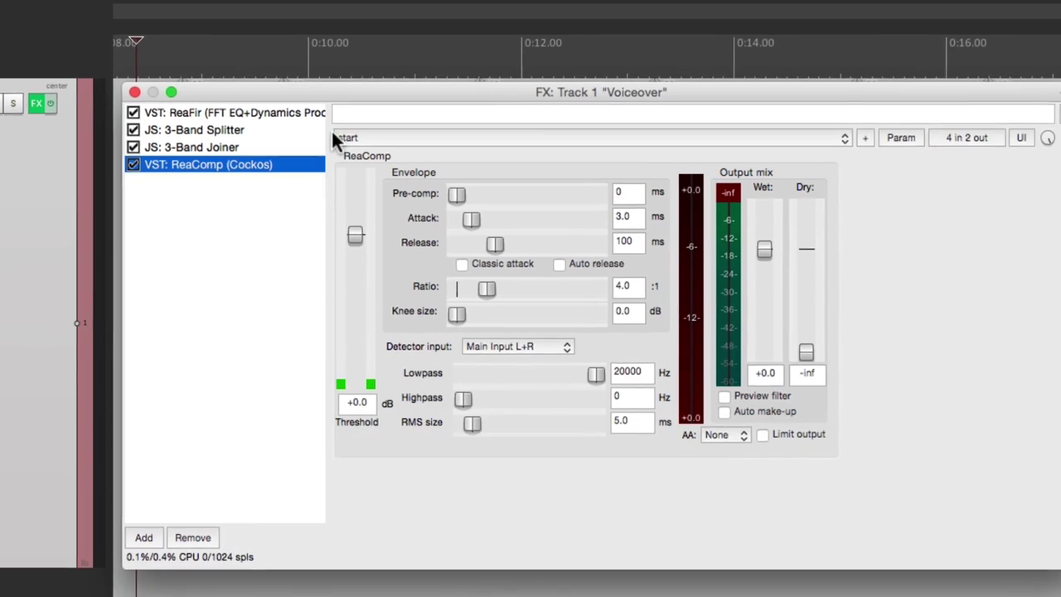
pyautogui.moveTo(175, 171); pyautogui.dragTo(177, 153)
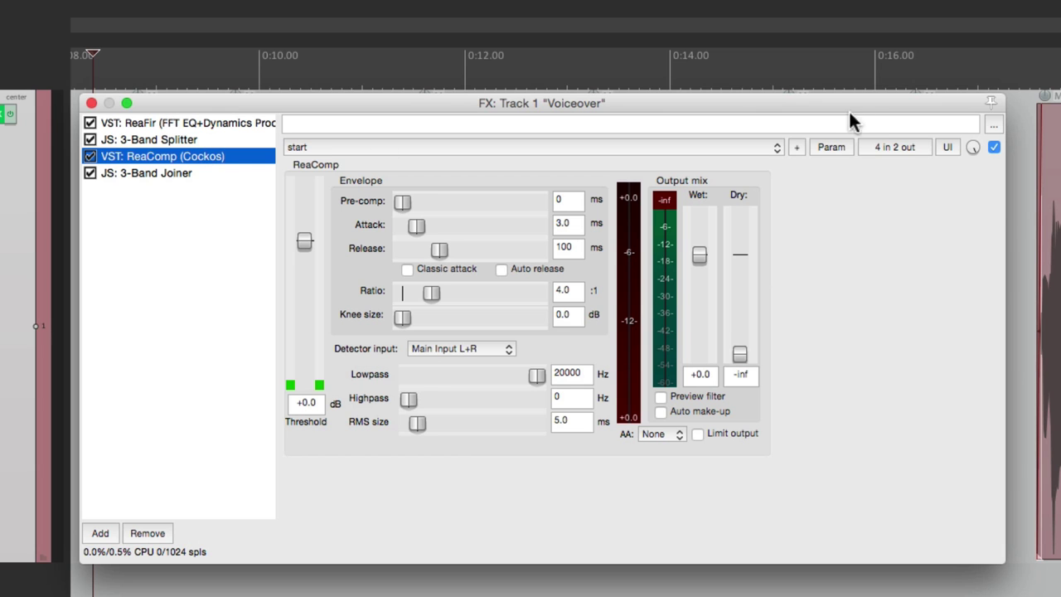
# Remove ReaComp's auxiliary inputs from channels 3 and 4, leaving it routed only to the low band on channels 1 and 2
pyautogui.click(872, 149)
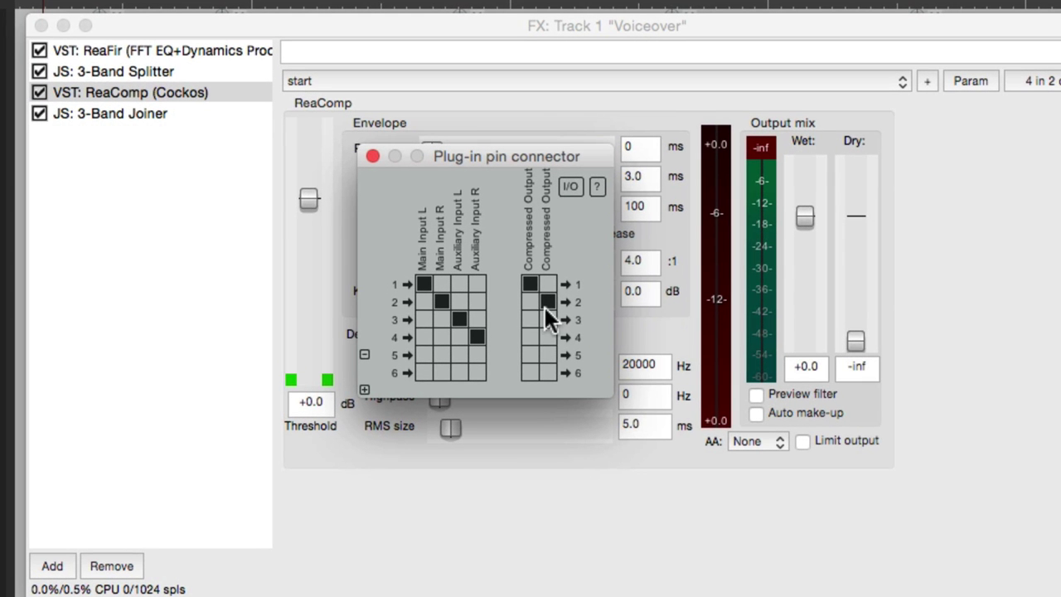
pyautogui.click(455, 316)
pyautogui.click(478, 334)
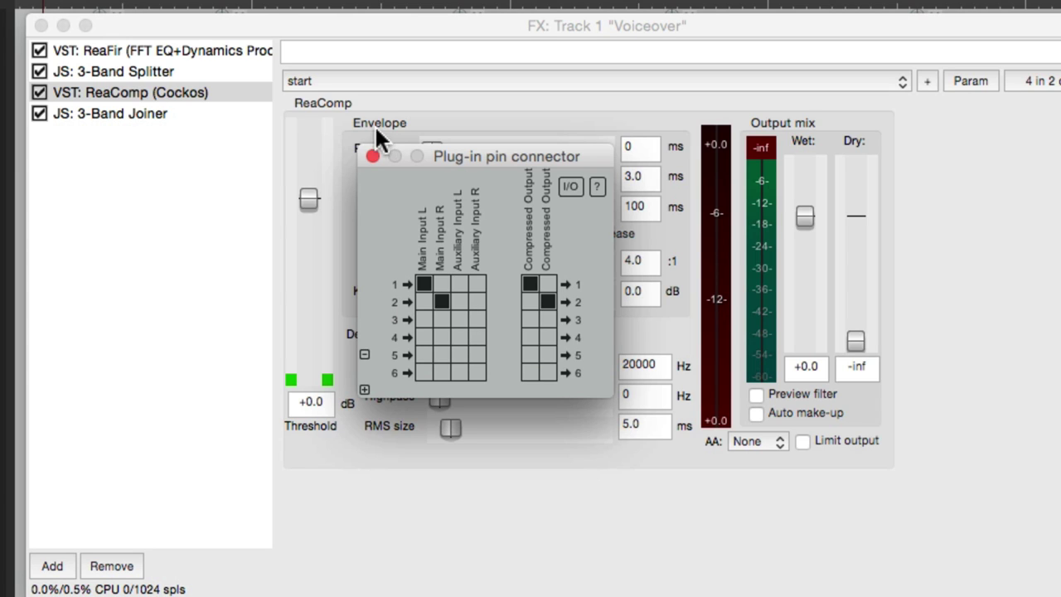
pyautogui.click(372, 156)
# Lower the 3-Band Joiner's mid and high levels to -24 dB to isolate the low band
pyautogui.click(222, 135)
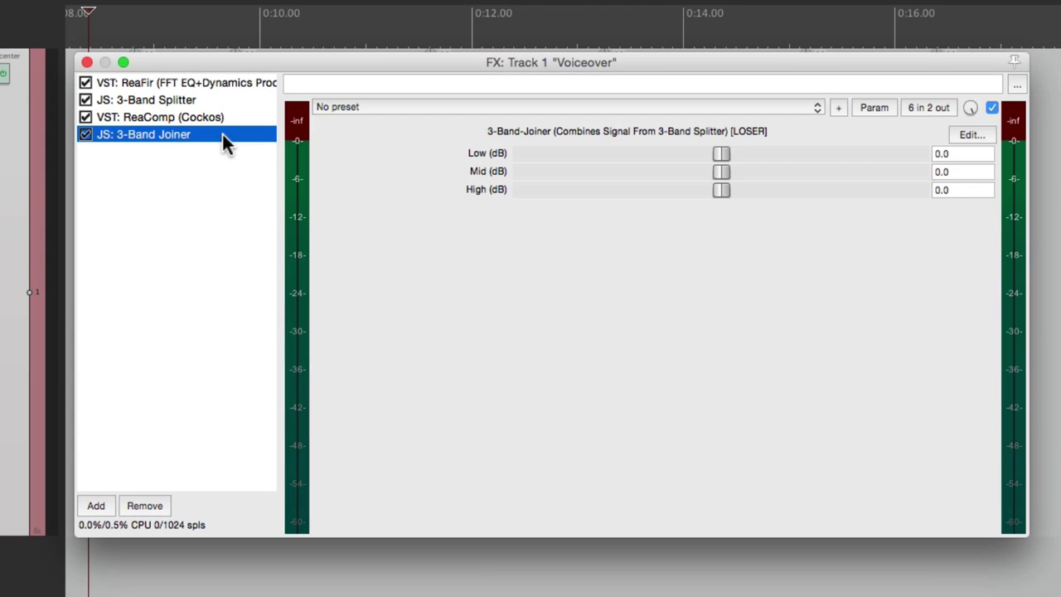
pyautogui.moveTo(651, 176); pyautogui.dragTo(651, 214)
pyautogui.moveTo(721, 189); pyautogui.dragTo(478, 199)
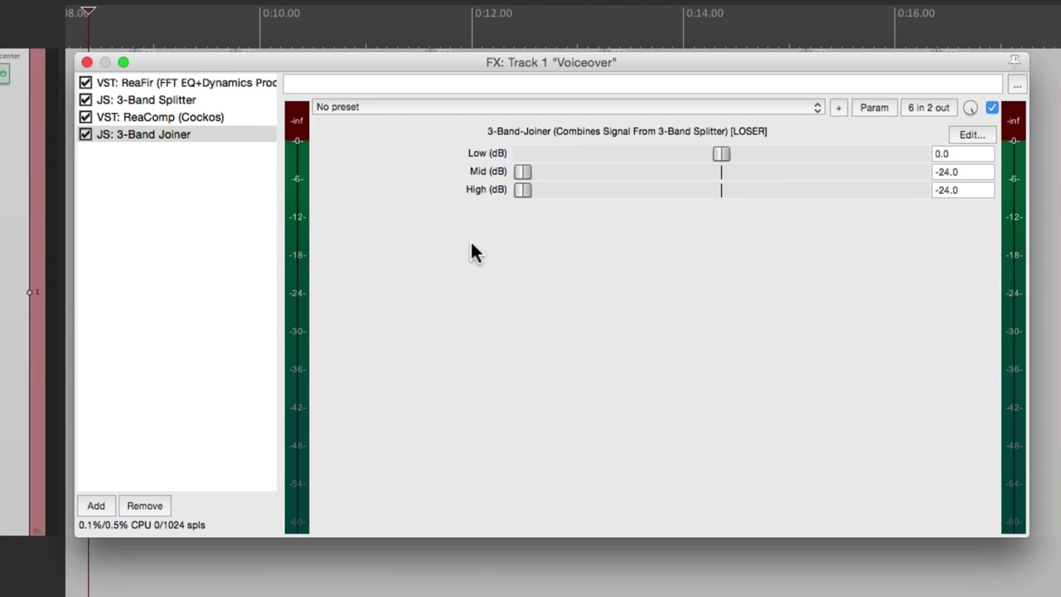
# Enable automatic make-up gain on the low-band ReaComp and lower its threshold to -19.8 dB
pyautogui.click(240, 118)
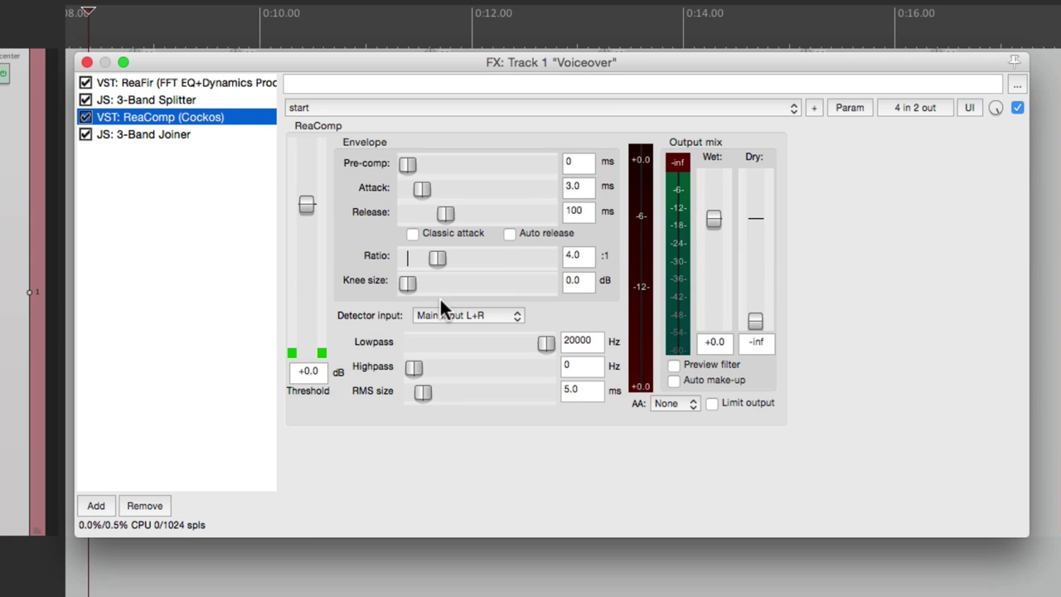
pyautogui.click(673, 379)
pyautogui.moveTo(308, 205); pyautogui.dragTo(312, 270)
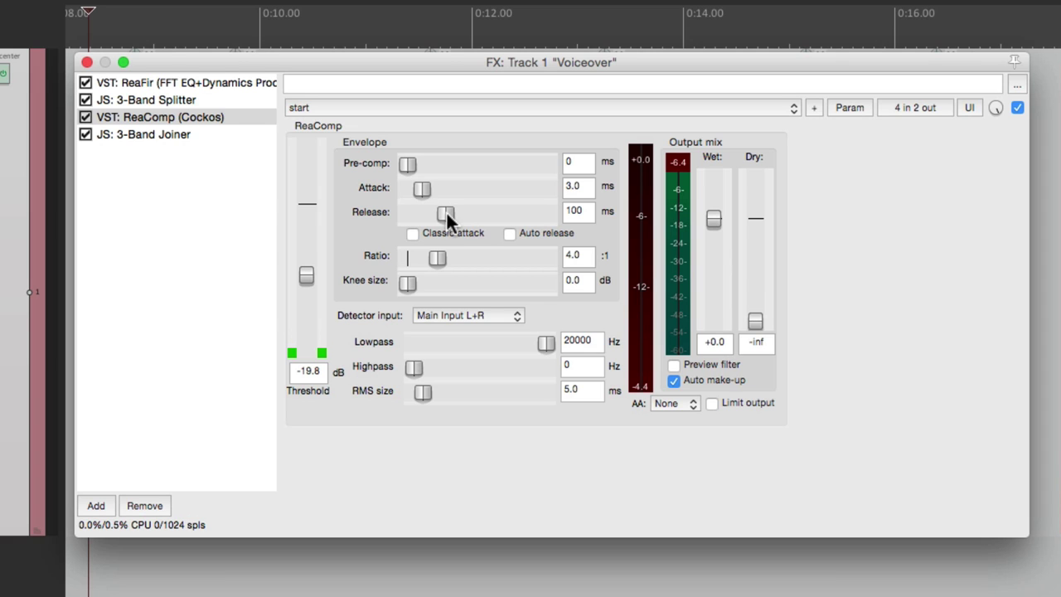
# Reset the joiner's mid and high levels to 0 dB and audition the voiceover with all bands
pyautogui.click(209, 135)
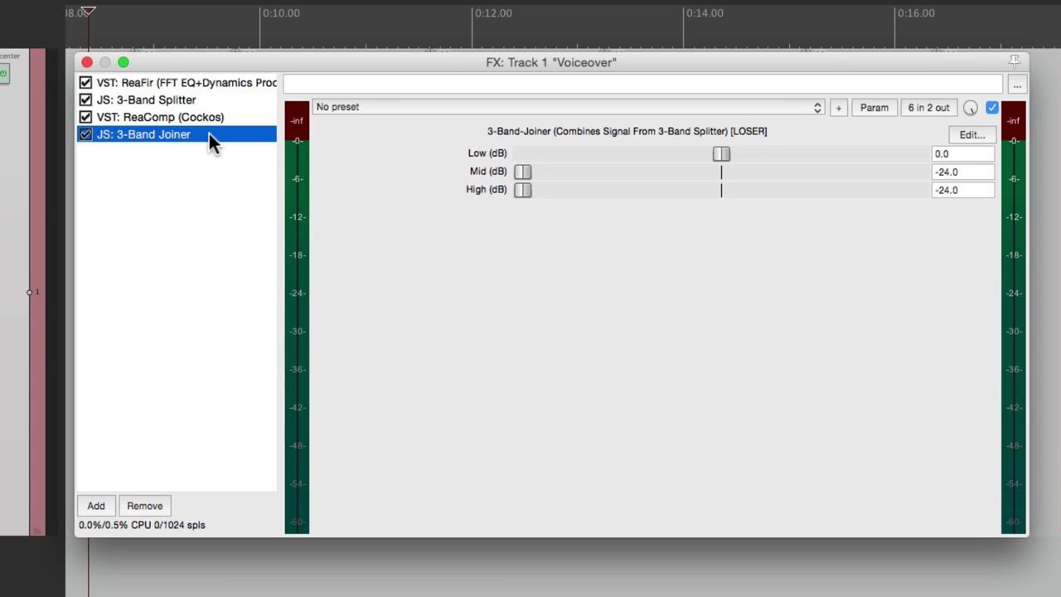
pyautogui.doubleClick(529, 172)
pyautogui.doubleClick(525, 189)
pyautogui.press('space')
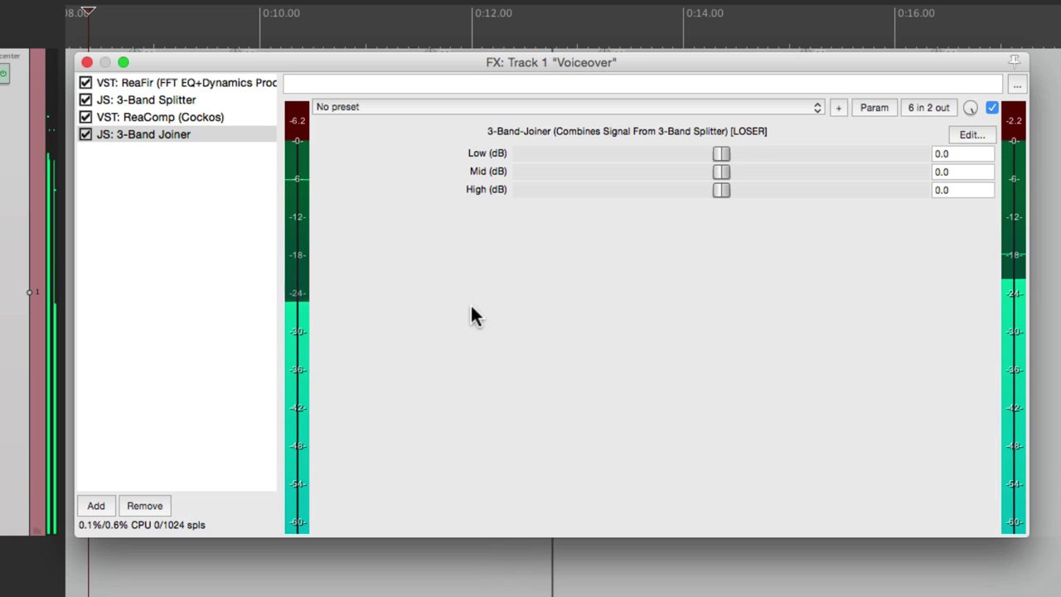
pyautogui.press('space')
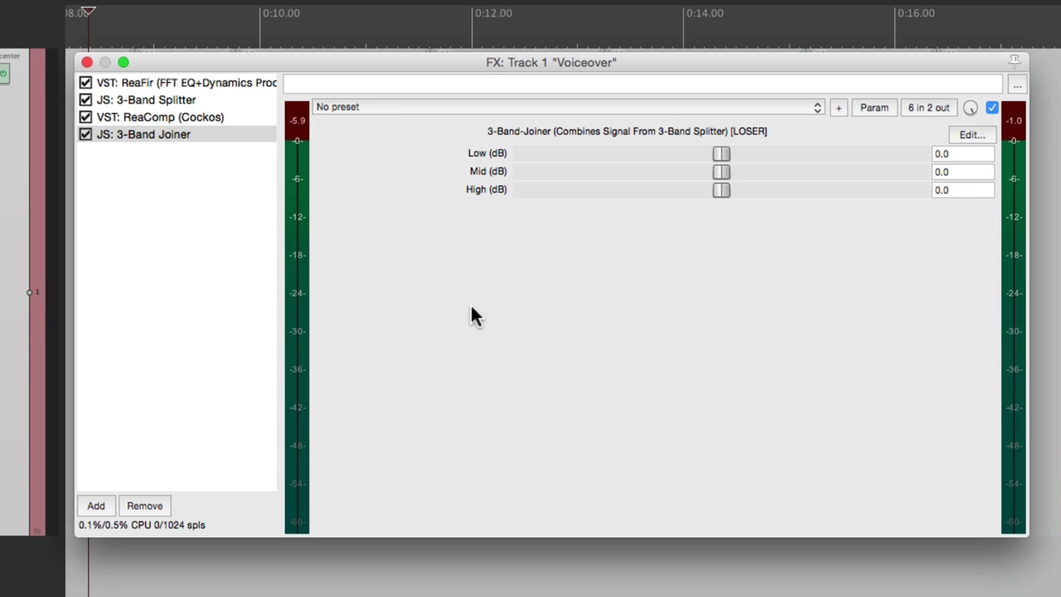
# Add a second ReaComp and place it directly before the 3-Band Joiner
pyautogui.doubleClick(244, 217)
pyautogui.doubleClick(395, 105)
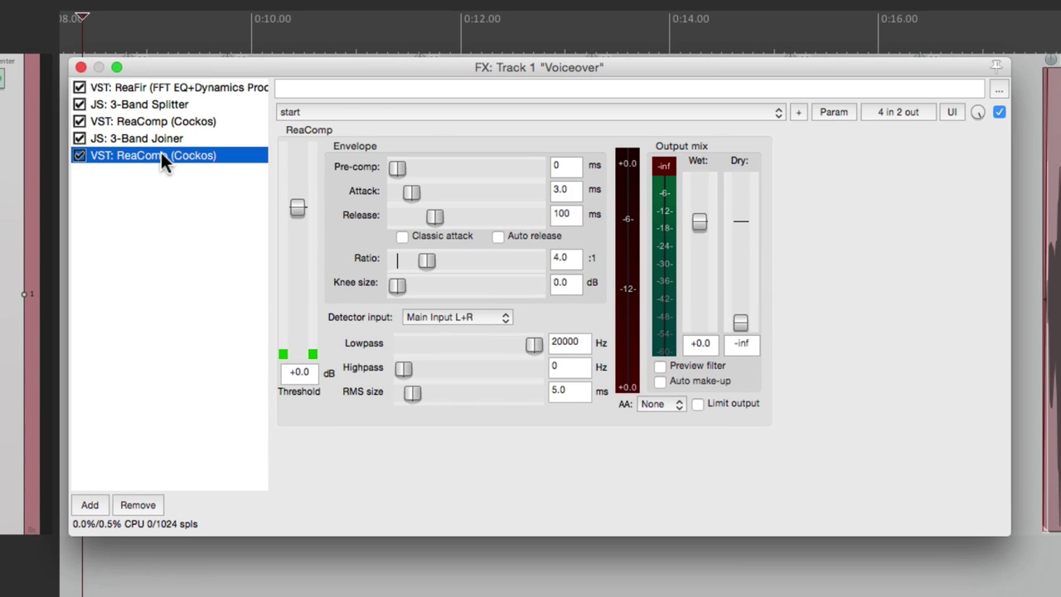
pyautogui.moveTo(161, 154); pyautogui.dragTo(164, 136)
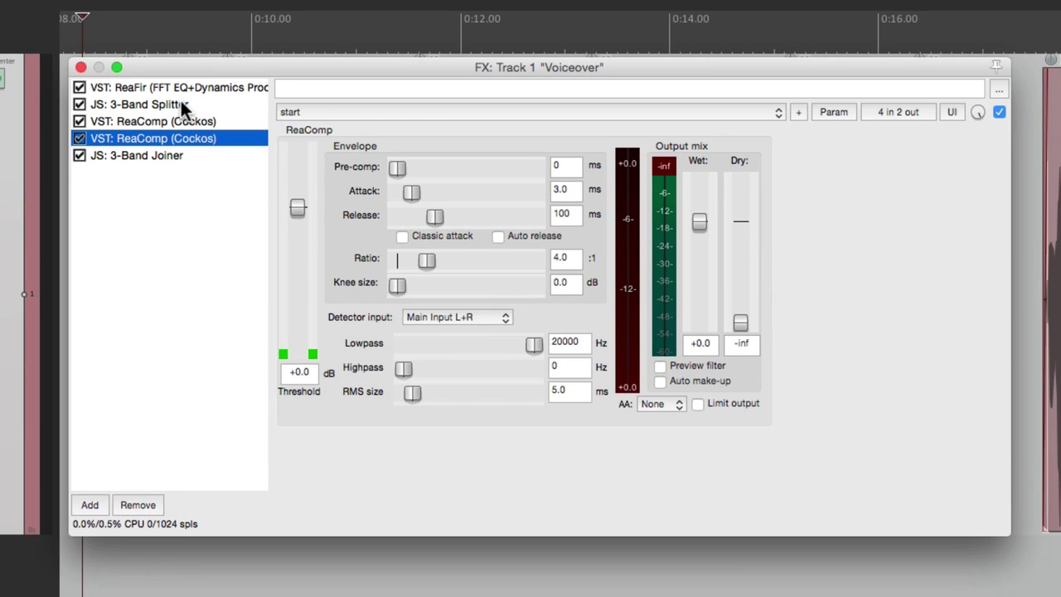
# Route the second ReaComp's main inputs and compressed outputs to channels 5 and 6, clearing its other pins
pyautogui.click(894, 114)
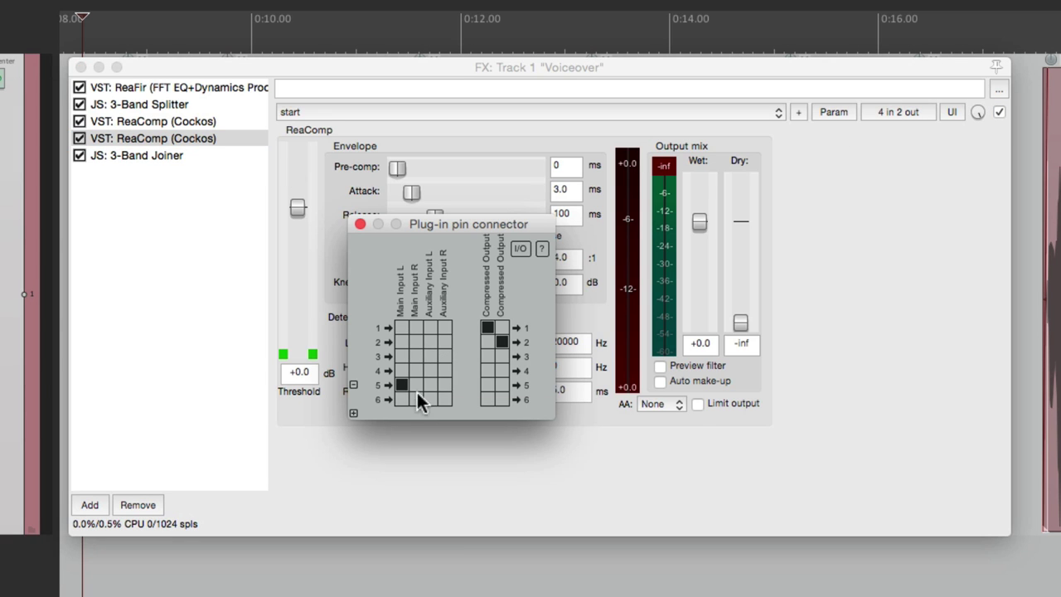
pyautogui.click(499, 341)
pyautogui.click(487, 385)
pyautogui.click(500, 399)
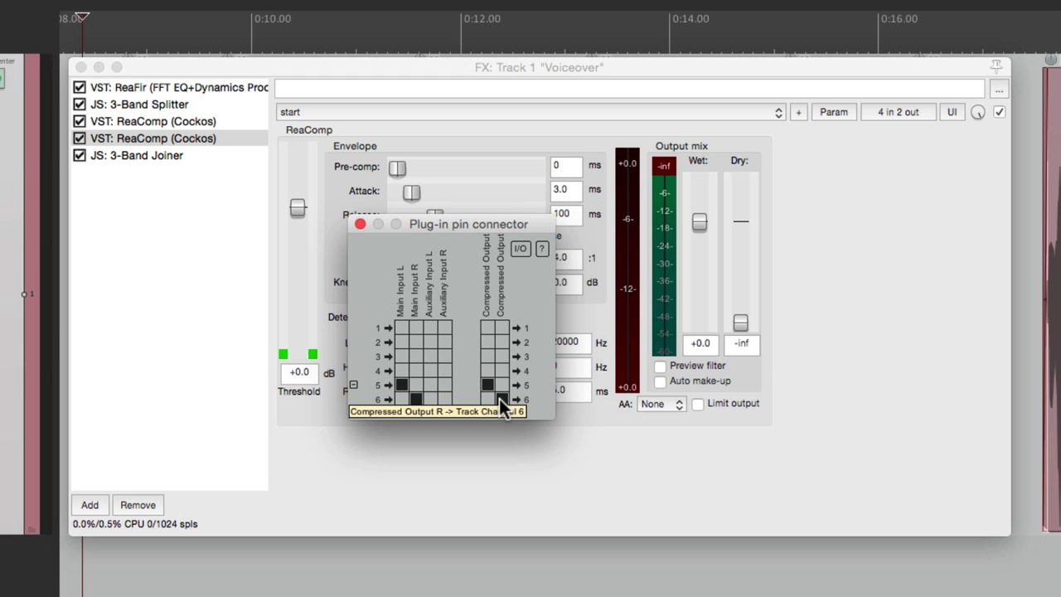
pyautogui.click(361, 225)
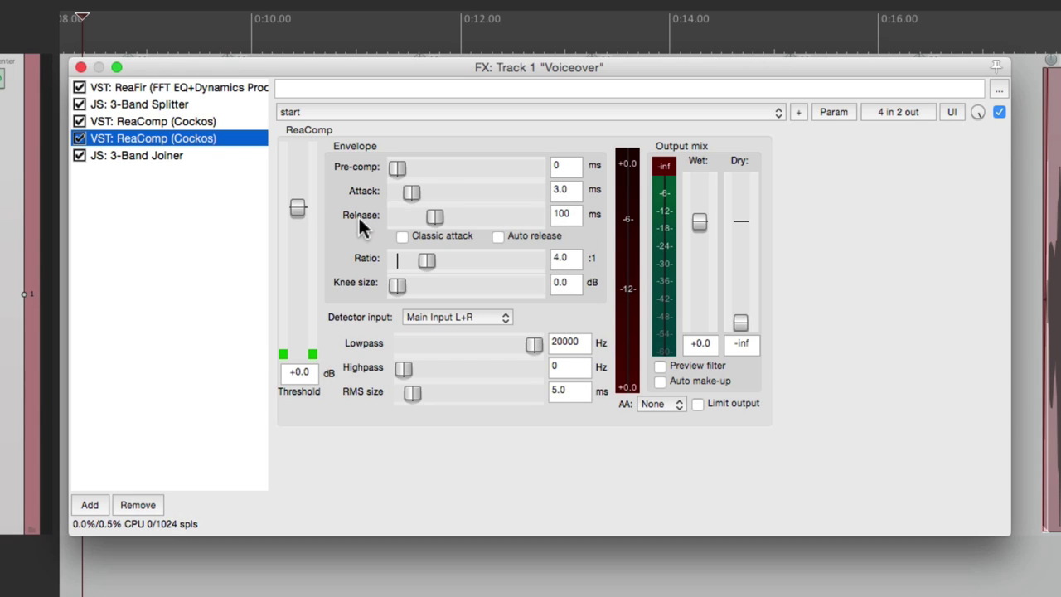
# With the joiner's low and mid levels at -24 dB, set the second ReaComp to automatic make-up gain and a -25.9 dB threshold
pyautogui.click(213, 155)
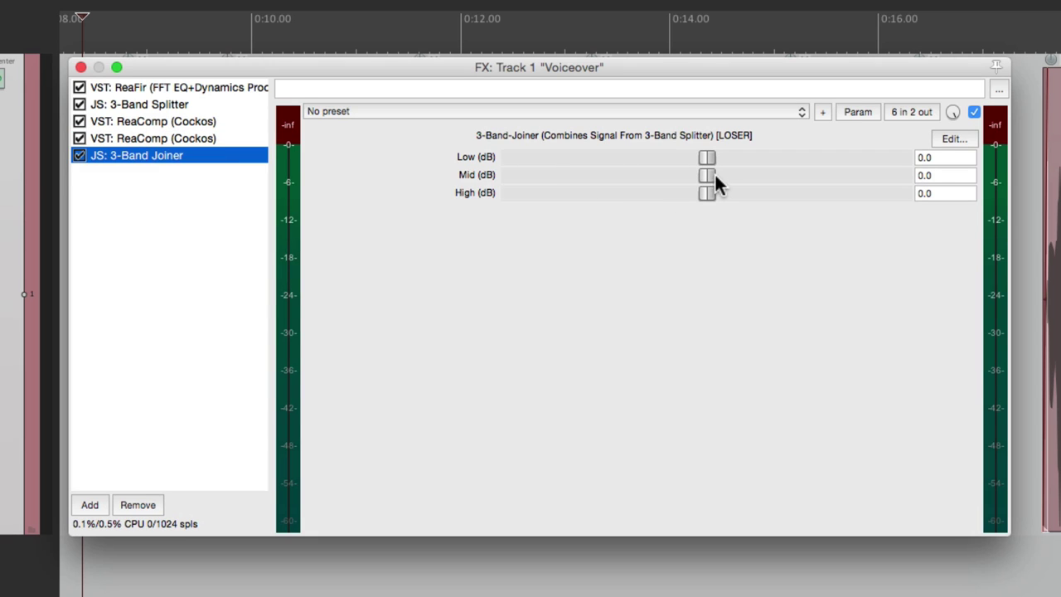
pyautogui.moveTo(714, 175); pyautogui.dragTo(299, 212)
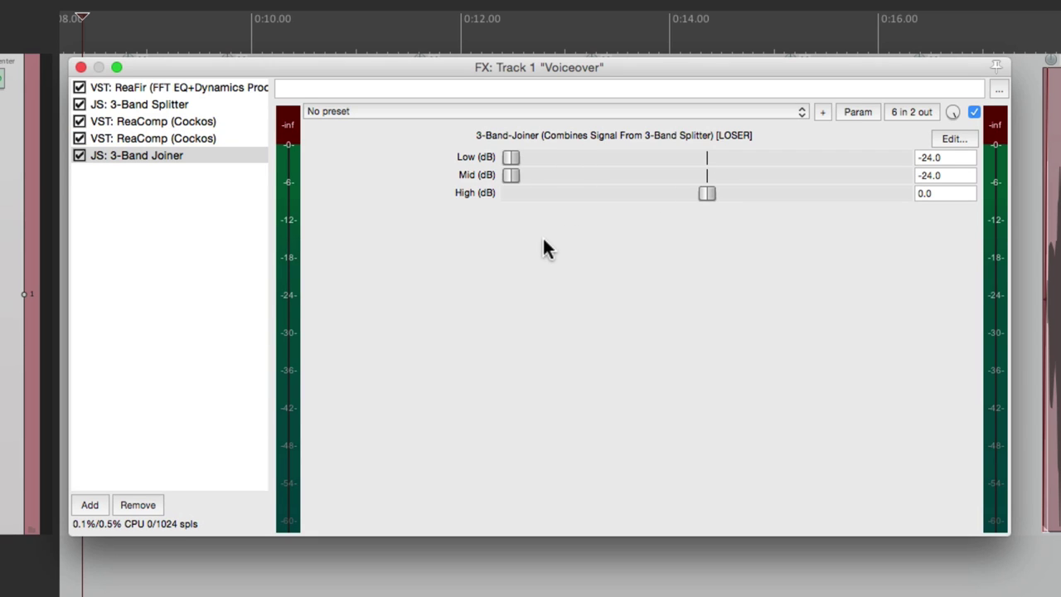
pyautogui.click(229, 141)
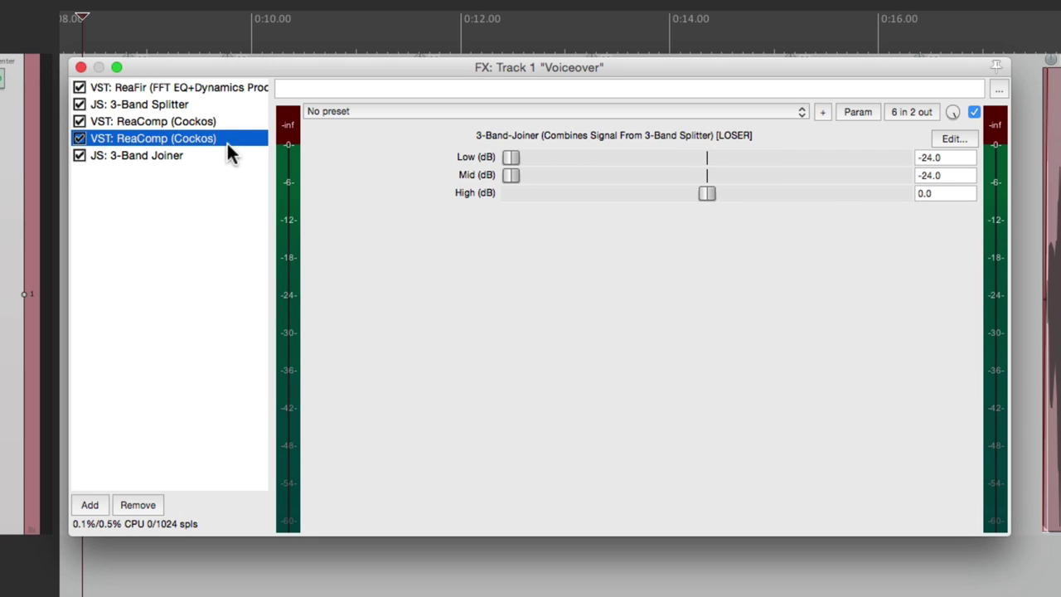
pyautogui.moveTo(296, 211); pyautogui.dragTo(309, 319)
pyautogui.click(661, 381)
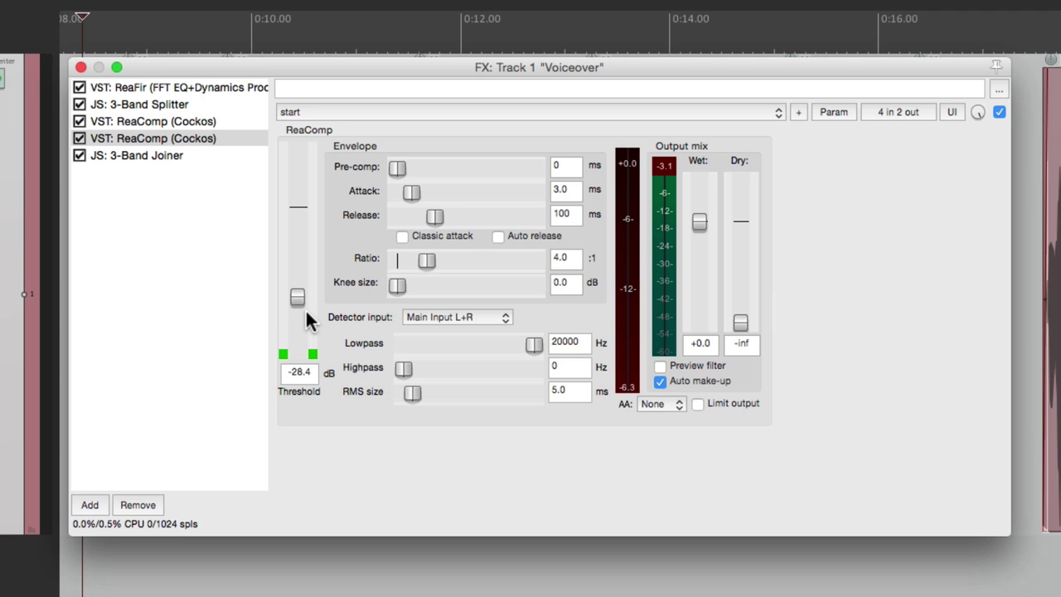
pyautogui.moveTo(296, 295); pyautogui.dragTo(298, 284)
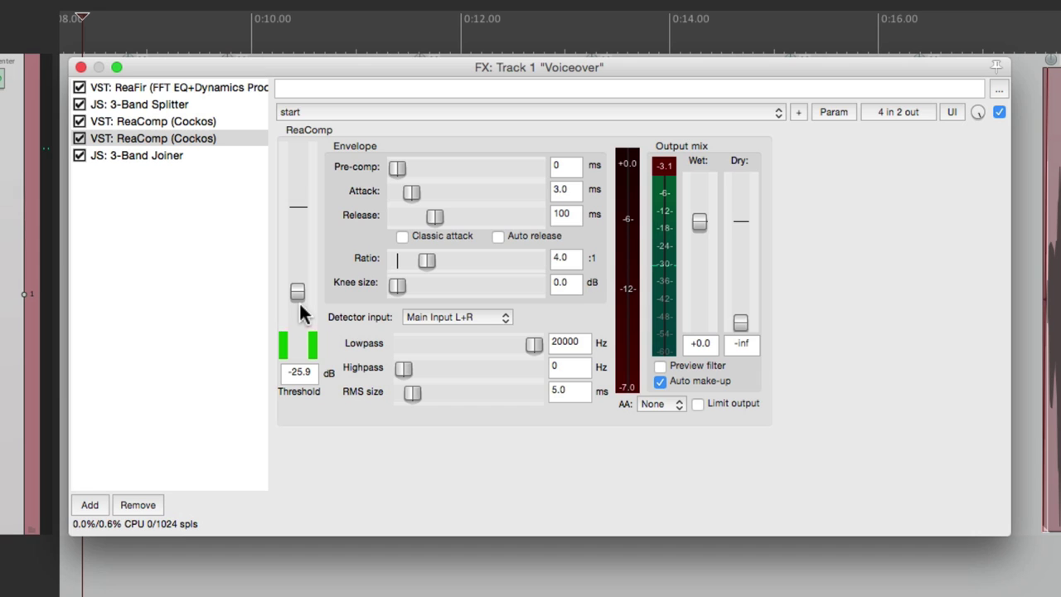
# Return the joiner's low and mid levels to 0 dB and audition the voiceover with all three bands
pyautogui.click(218, 158)
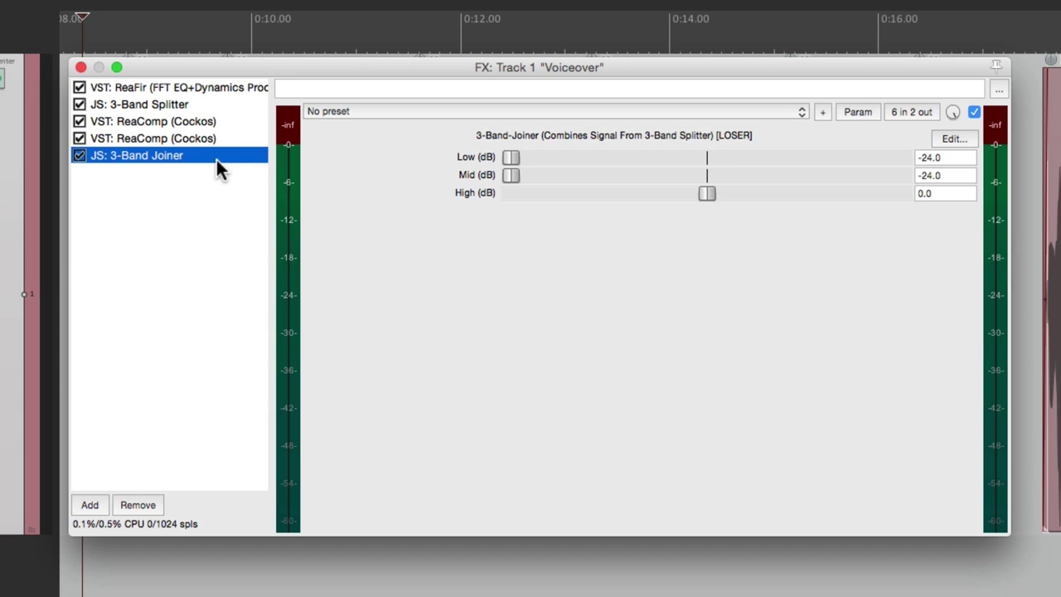
pyautogui.doubleClick(521, 157)
pyautogui.doubleClick(512, 175)
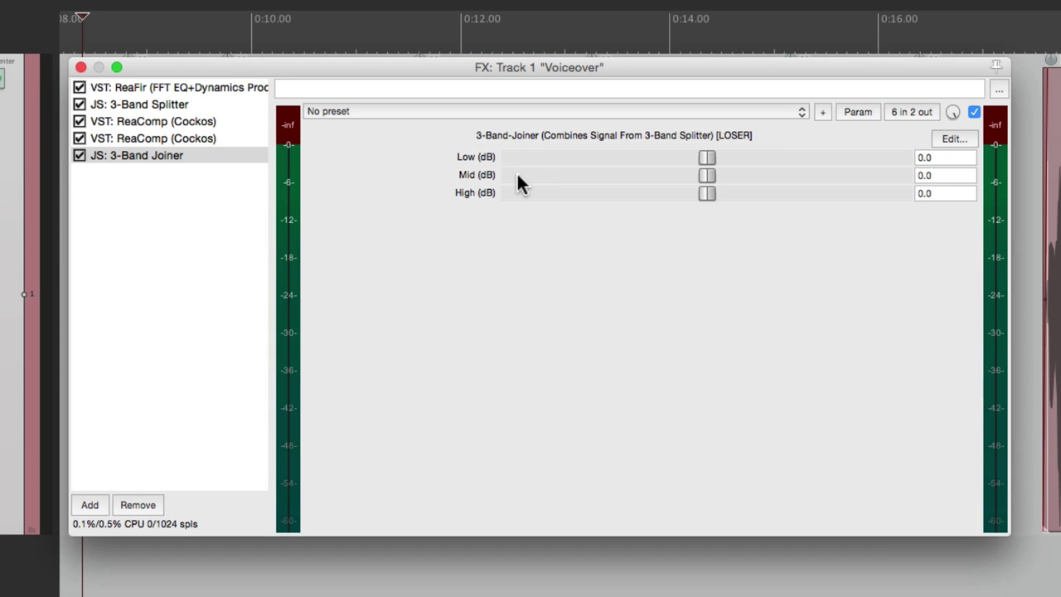
pyautogui.press('space')
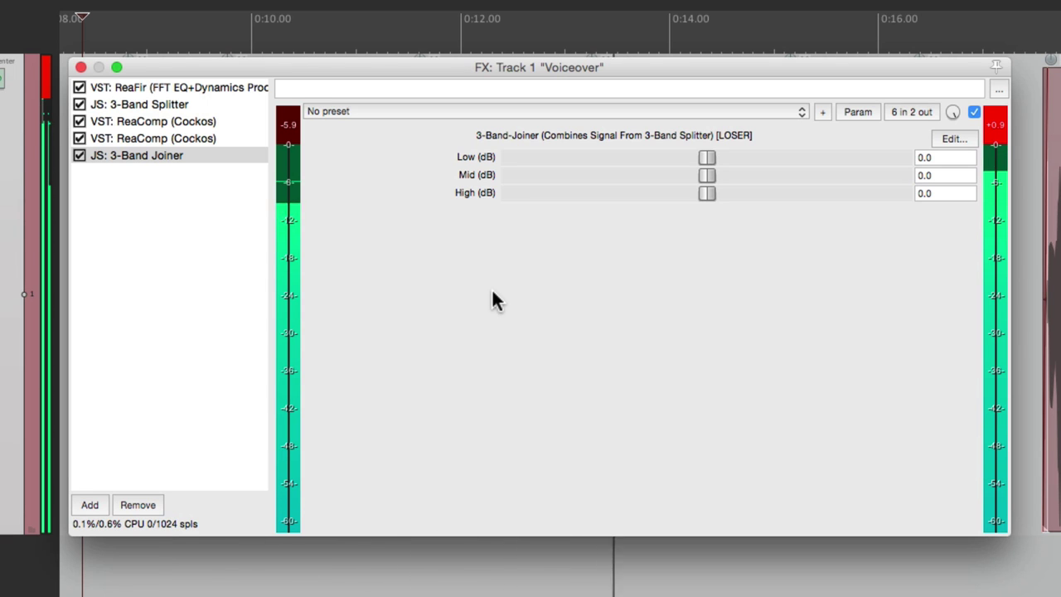
pyautogui.press('space')
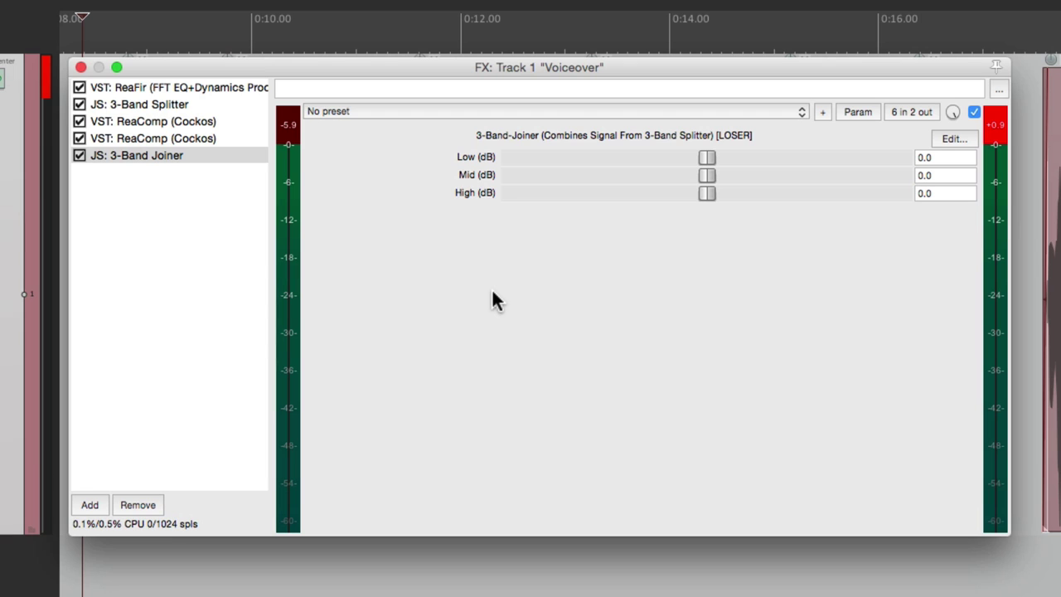
# Compare the voiceover with the effects from 3-Band Splitter through 3-Band Joiner bypassed together and re-enabled
pyautogui.click(227, 106)
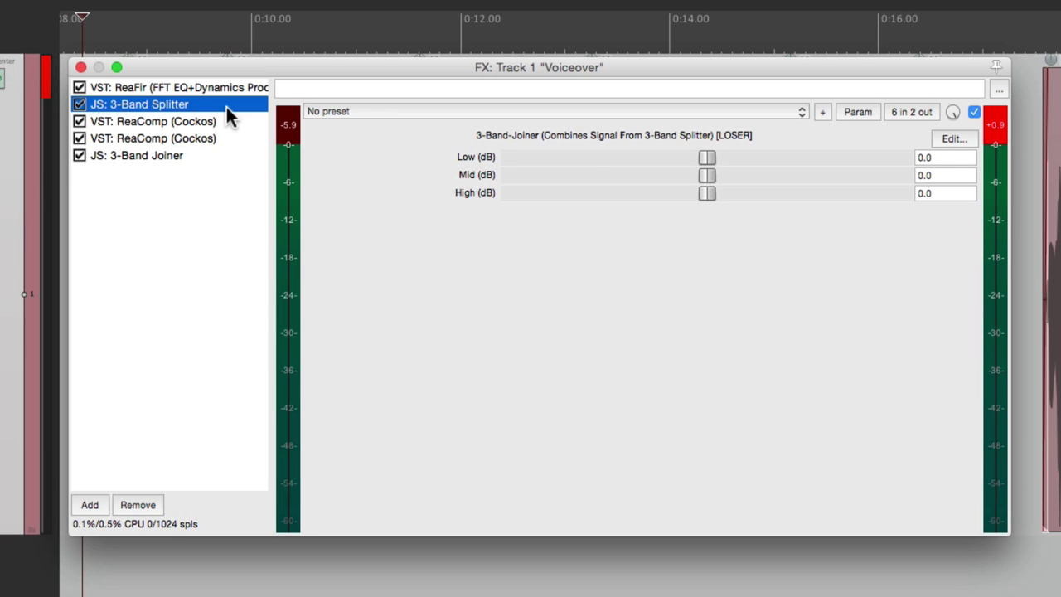
pyautogui.keyDown('shift'); pyautogui.click(212, 156); pyautogui.keyUp('shift')
pyautogui.press('b')
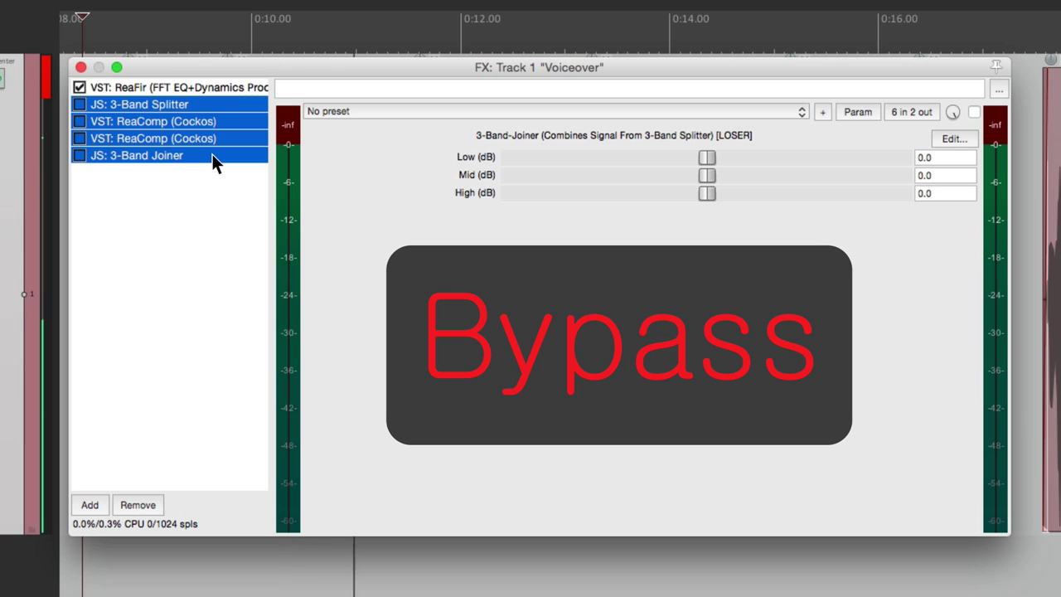
pyautogui.press('b')
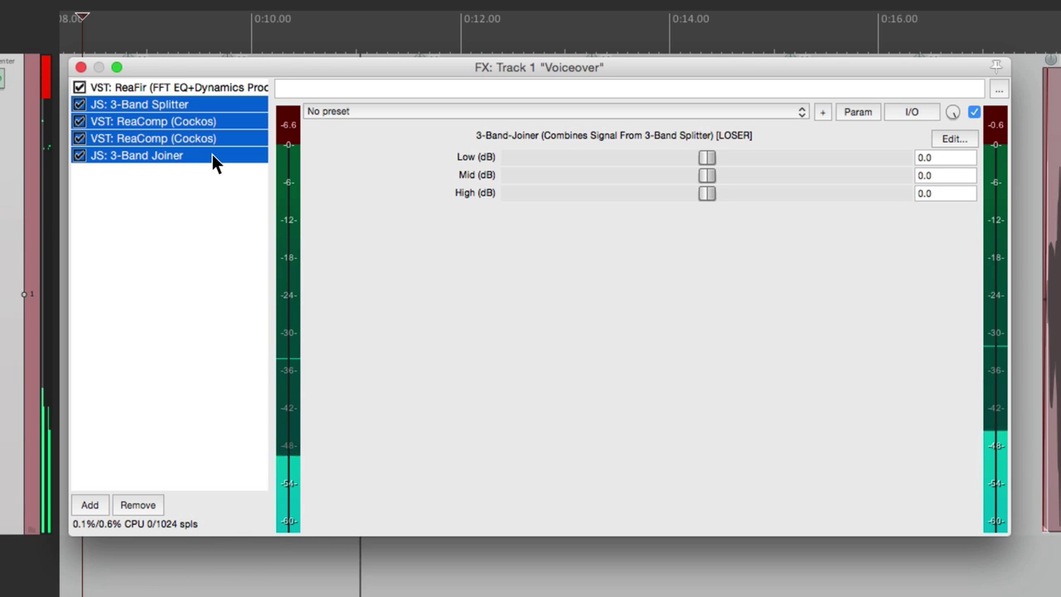
# Add a third ReaComp after the 3-Band Joiner with a threshold of -10.9 dB and a release of 79 ms
pyautogui.doubleClick(178, 220)
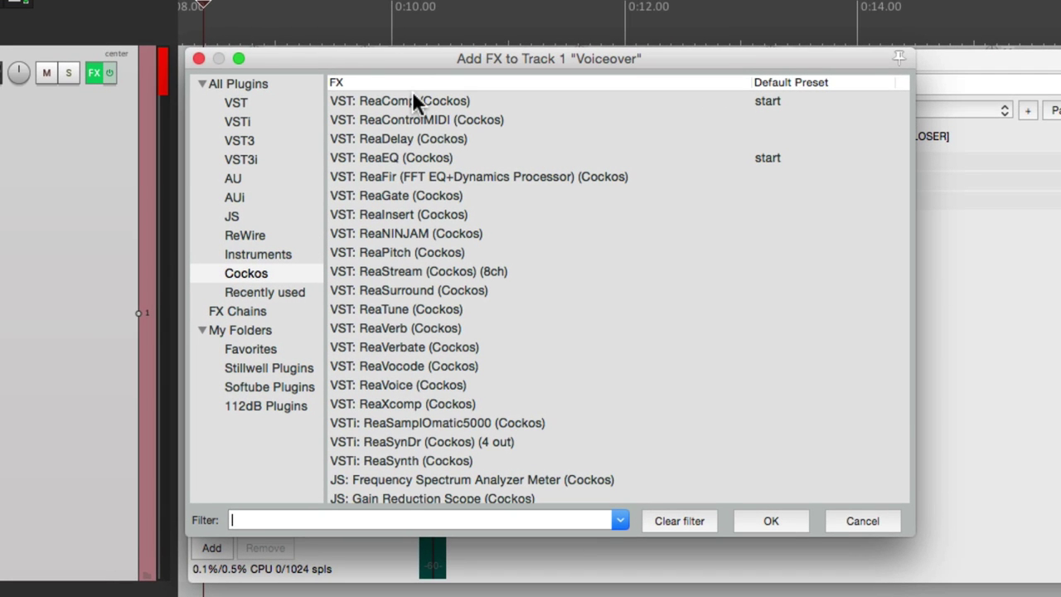
pyautogui.doubleClick(412, 100)
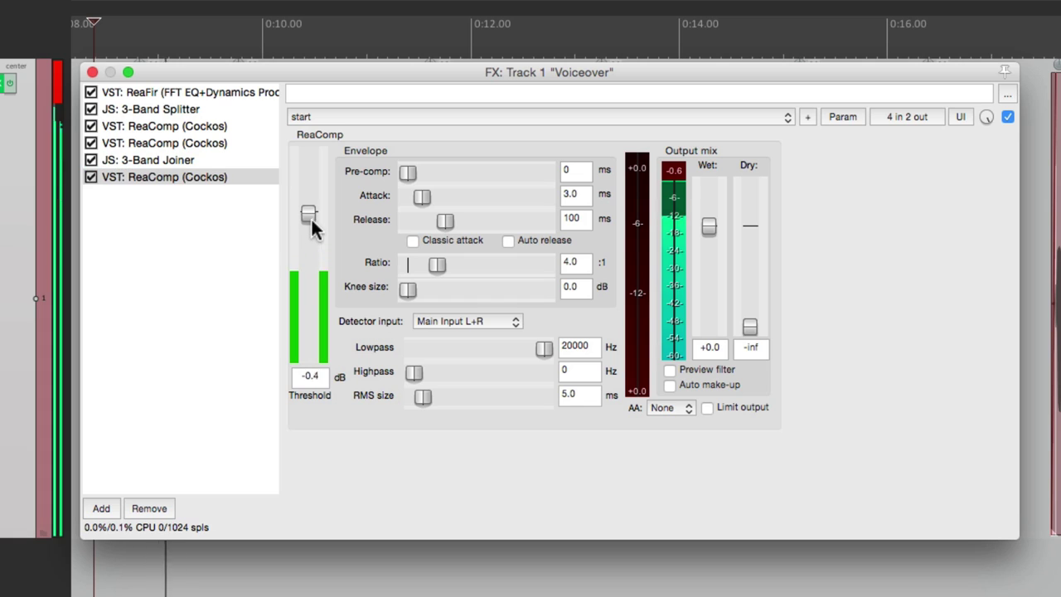
pyautogui.moveTo(312, 219); pyautogui.dragTo(307, 253)
pyautogui.moveTo(444, 222); pyautogui.dragTo(439, 220)
pyautogui.moveTo(310, 250); pyautogui.dragTo(307, 251)
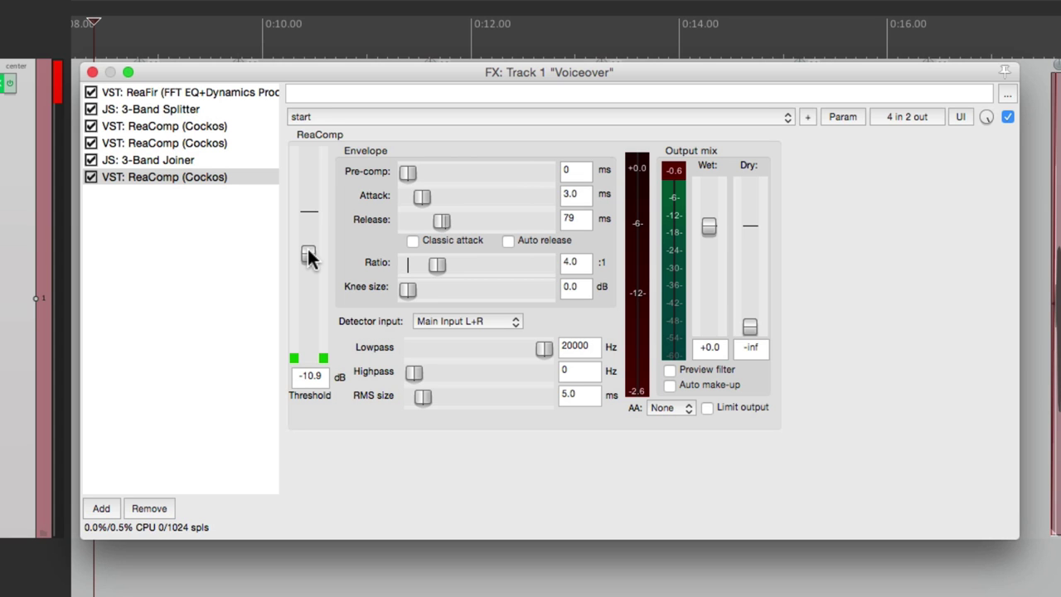
# Add the JS Event Horizon Limiter/Clipper at the end of the chain with its ceiling at -0.3 and threshold at -3.0
pyautogui.doubleClick(189, 233)
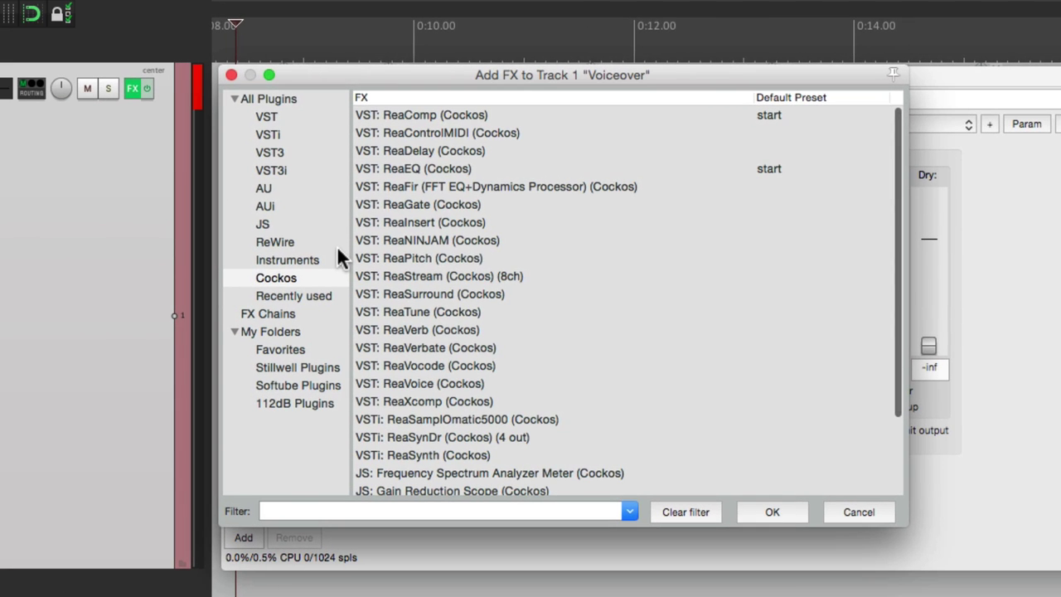
pyautogui.click(313, 99)
pyautogui.click(448, 512)
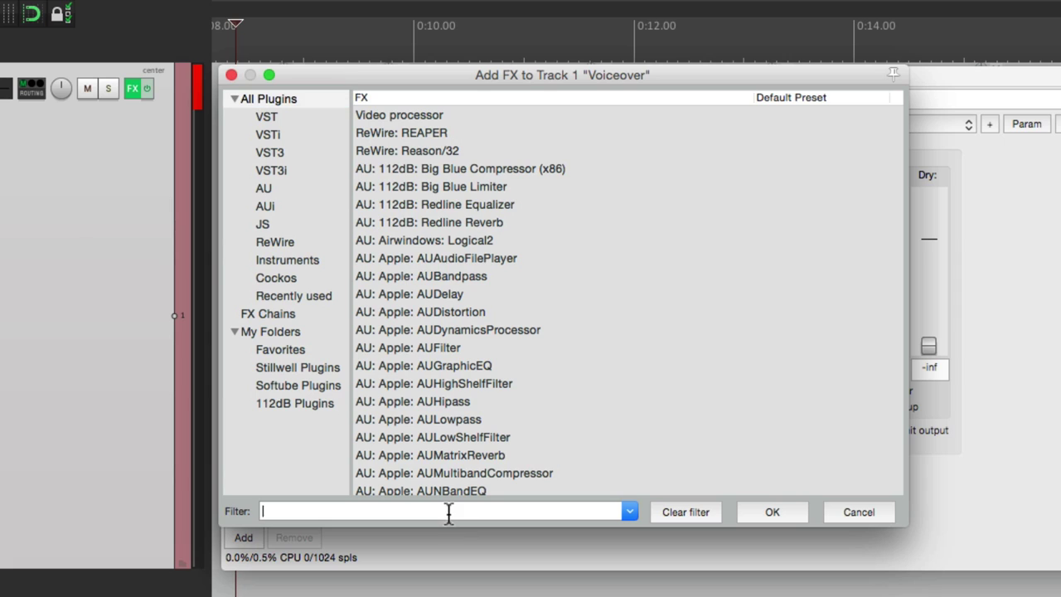
pyautogui.write('limiter')
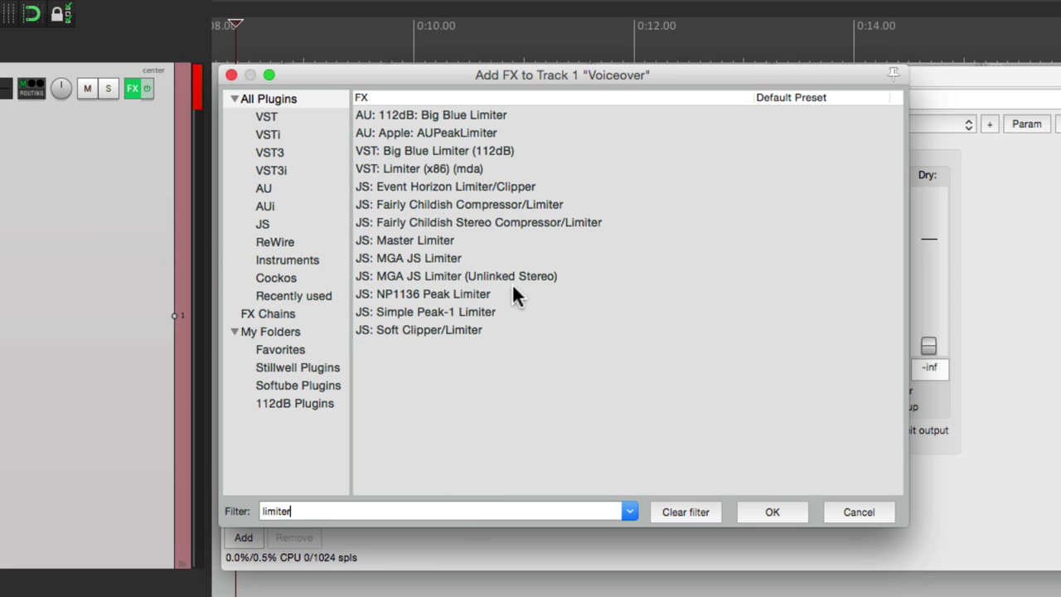
pyautogui.doubleClick(500, 187)
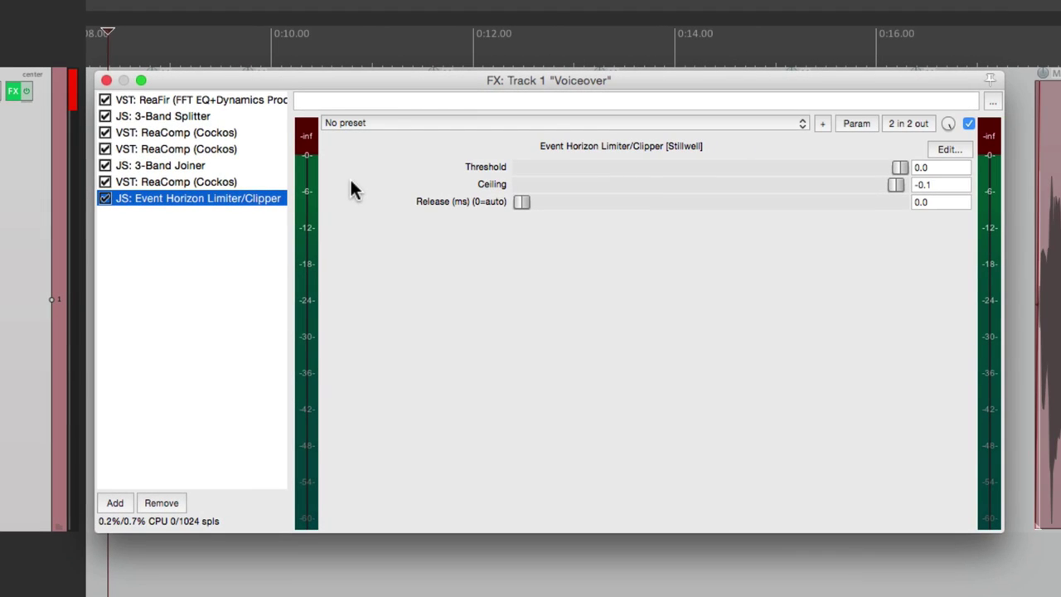
pyautogui.moveTo(889, 184); pyautogui.dragTo(888, 185)
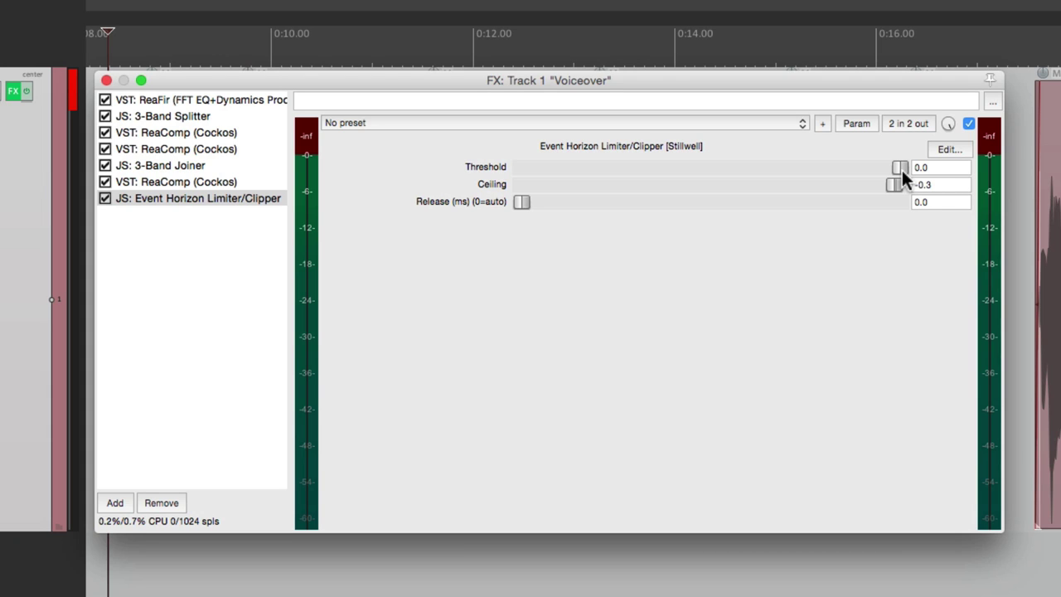
pyautogui.moveTo(900, 170); pyautogui.dragTo(859, 166)
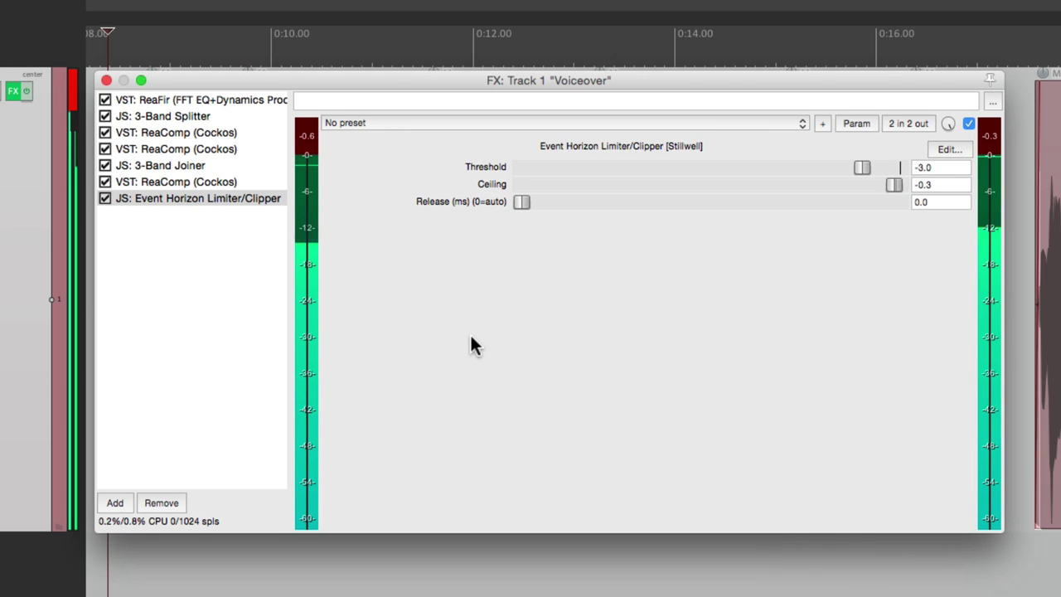
# Compare the voiceover with the limiter bypassed and enabled, and close the track's FX window
pyautogui.click(105, 199)
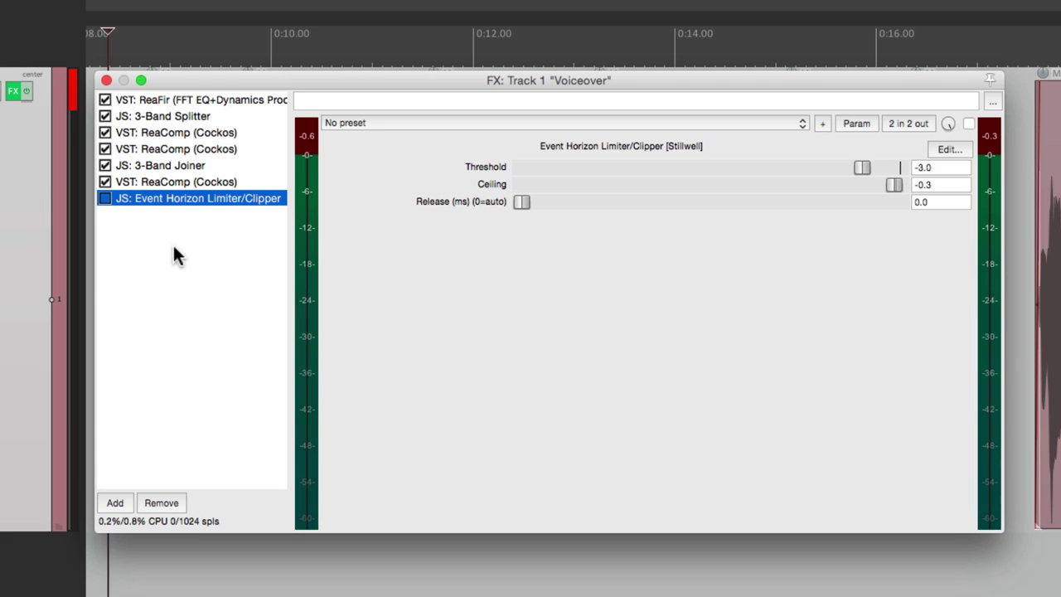
pyautogui.press('space')
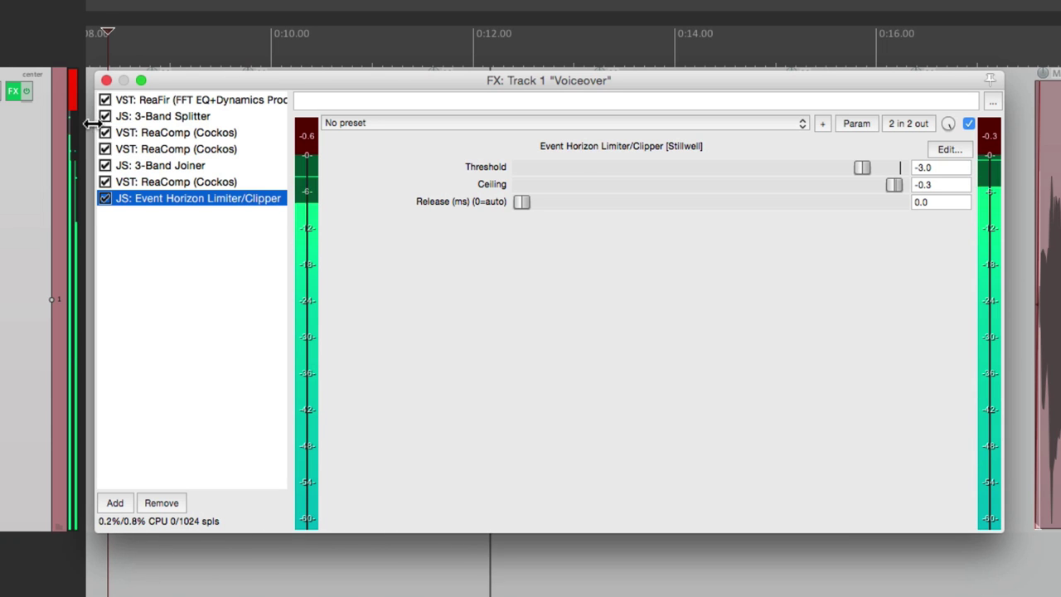
pyautogui.click(106, 80)
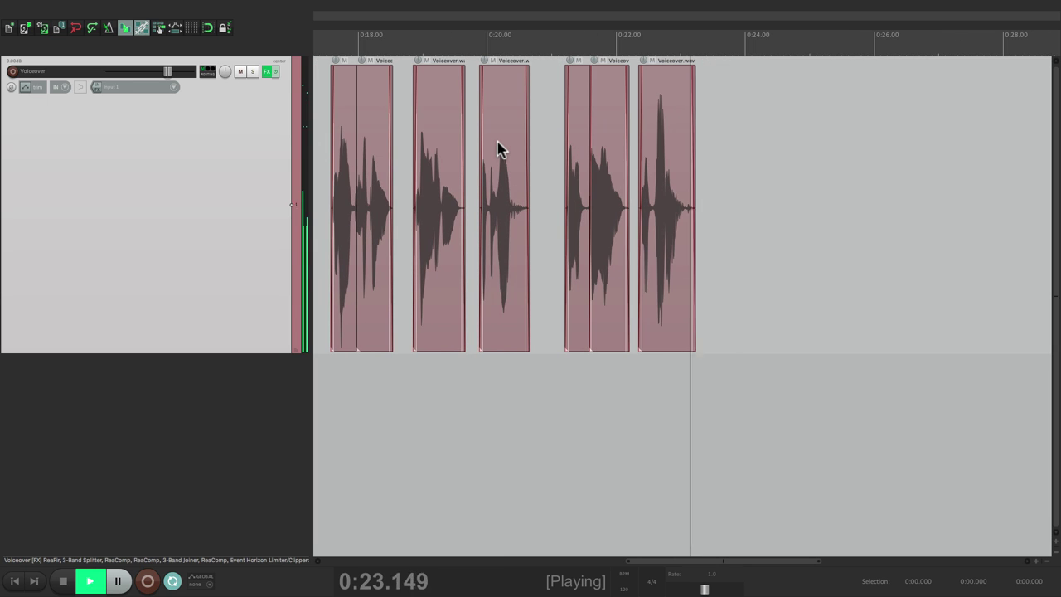
pyautogui.press('space')
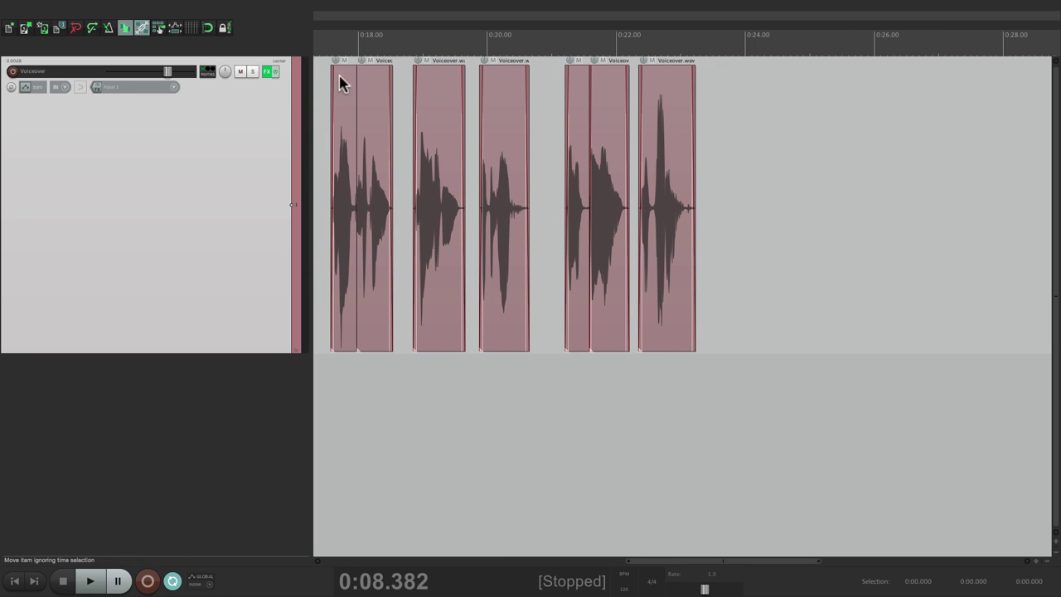
# Audition the voiceover with the track's entire FX chain bypassed, and re-enable the chain
pyautogui.click(275, 72)
pyautogui.press('space')
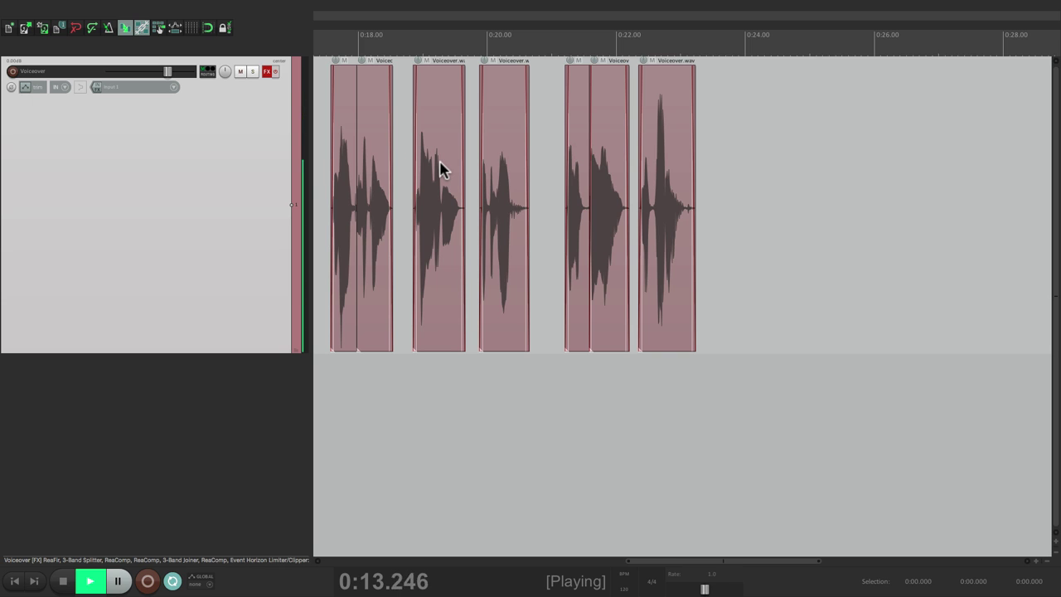
pyautogui.press('space')
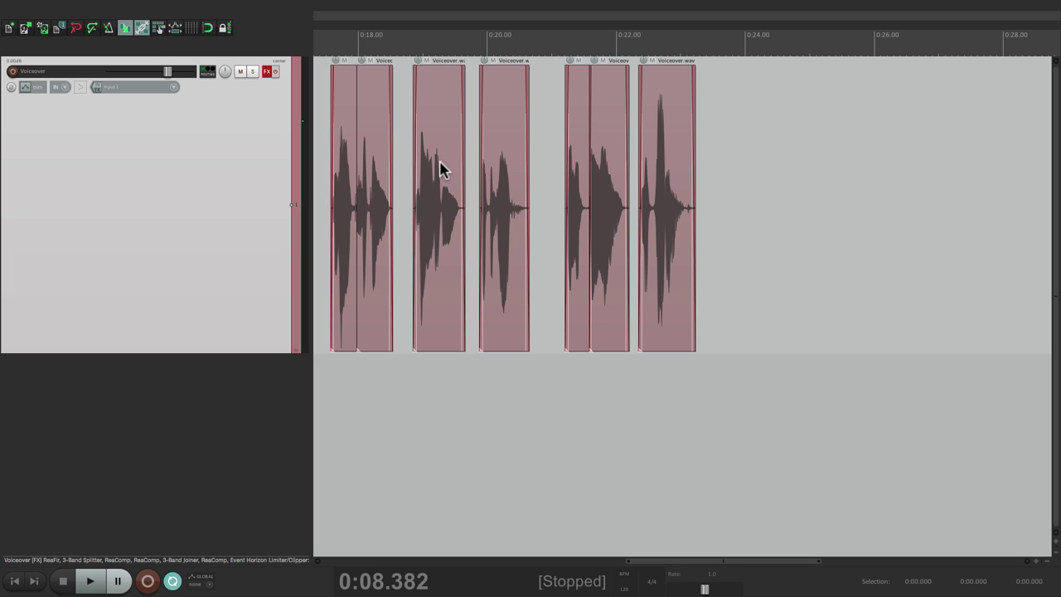
pyautogui.click(276, 71)
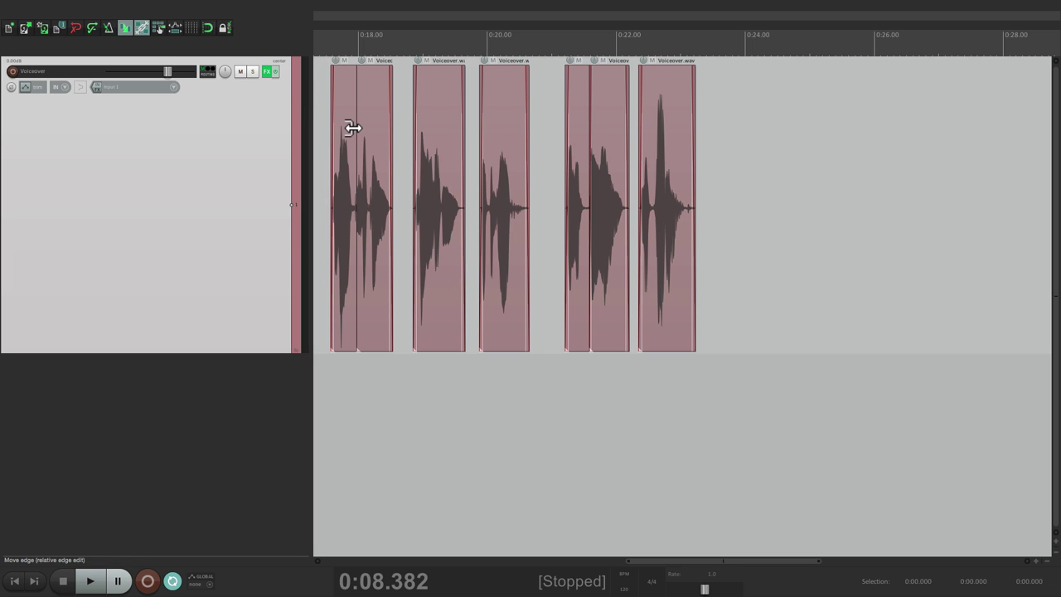